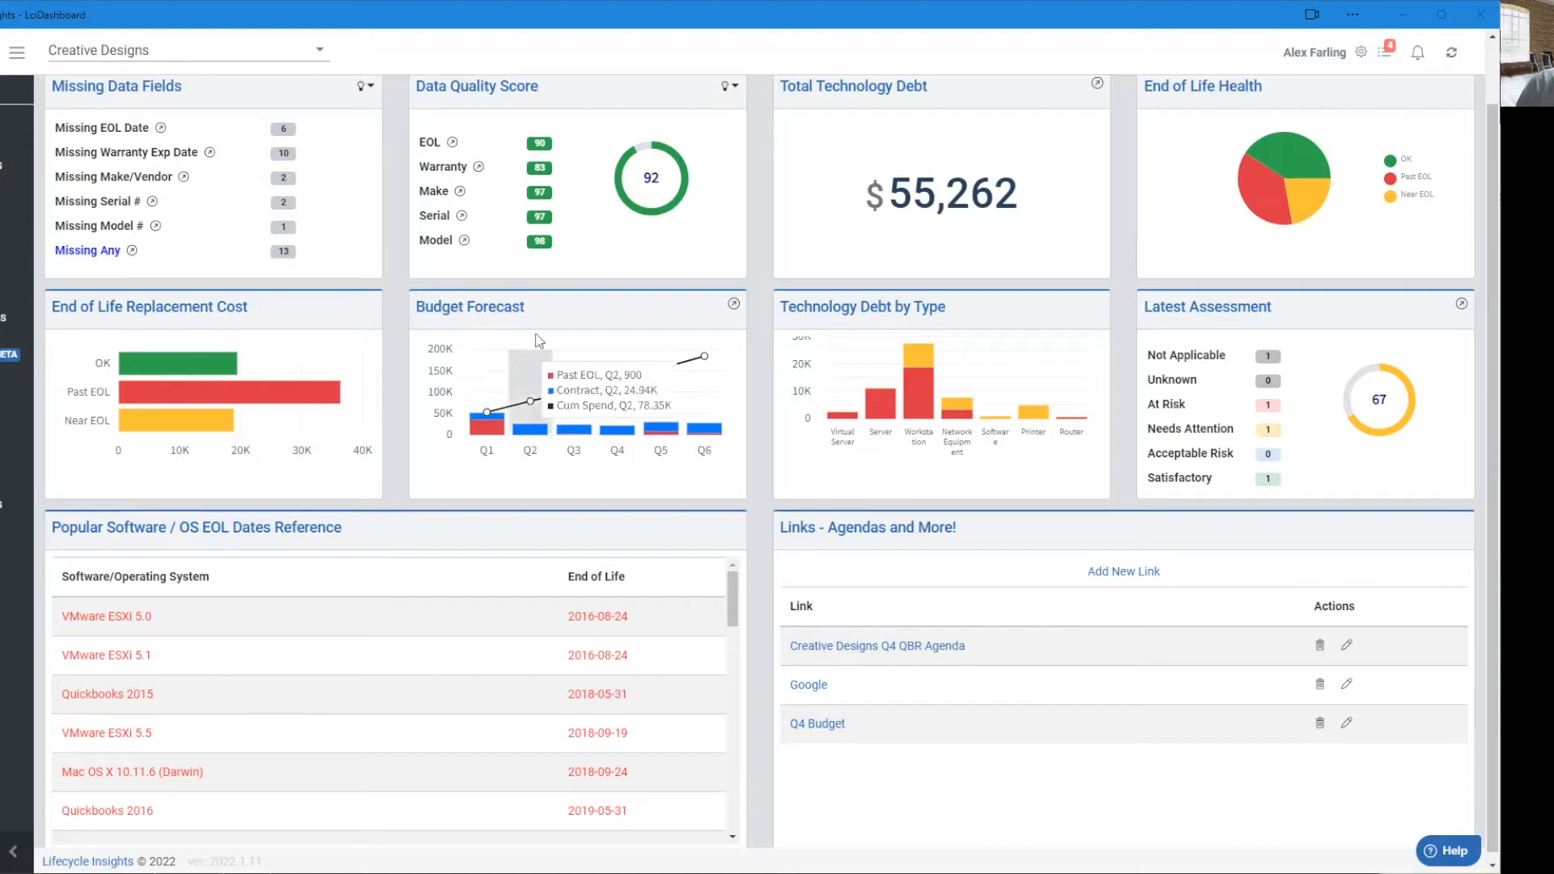
Open the IT Glue data integration settings and look through the company selection list for reports and assessments.
scroll(356, 324, "up", 2)
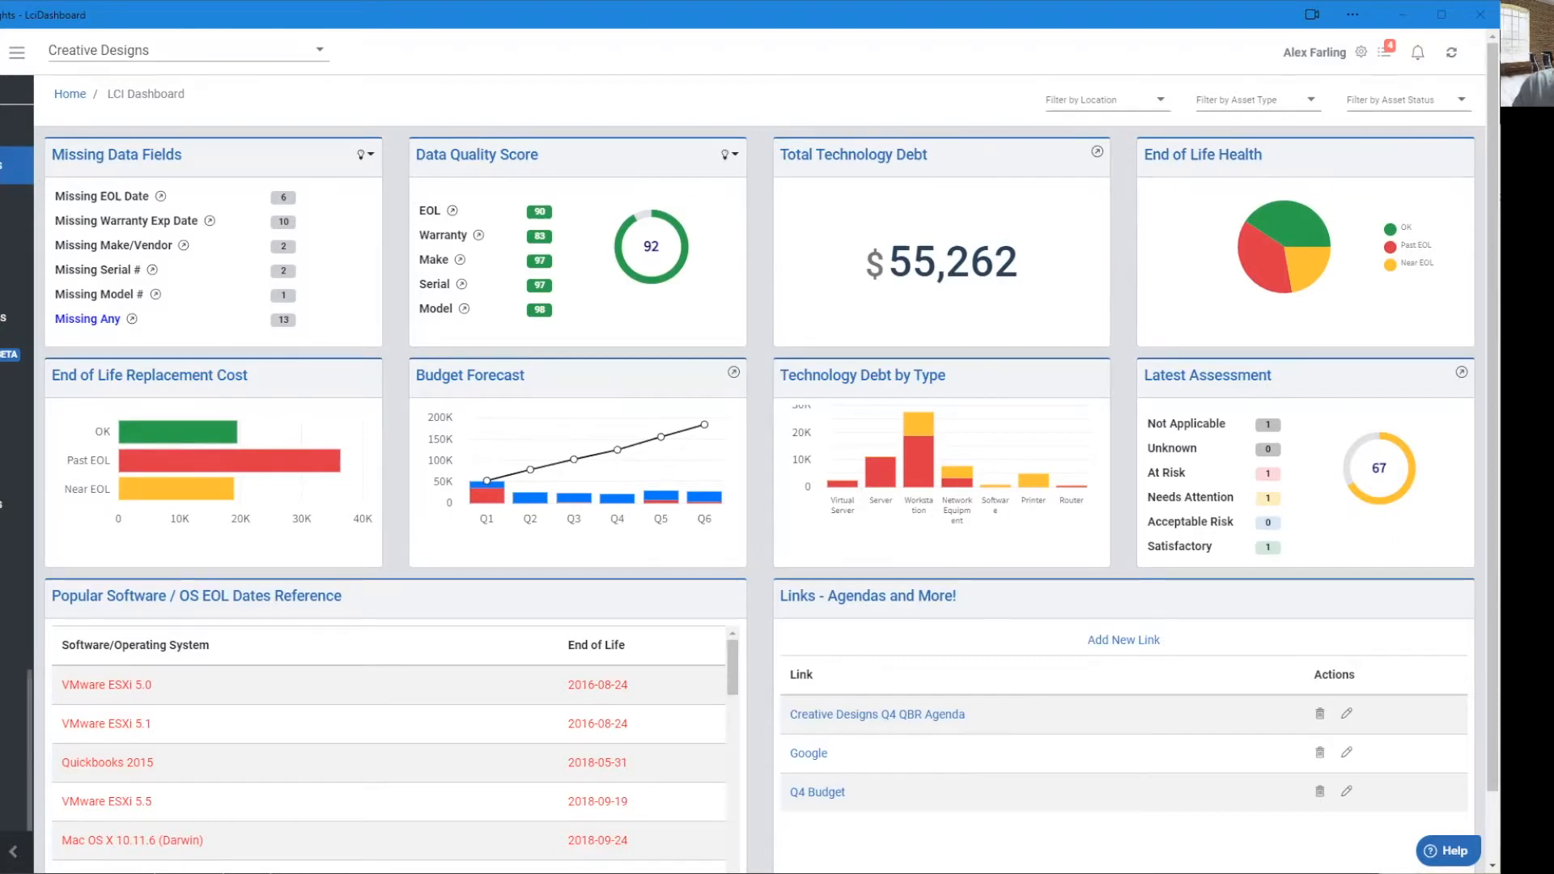
scroll(17, 404, "up", 2)
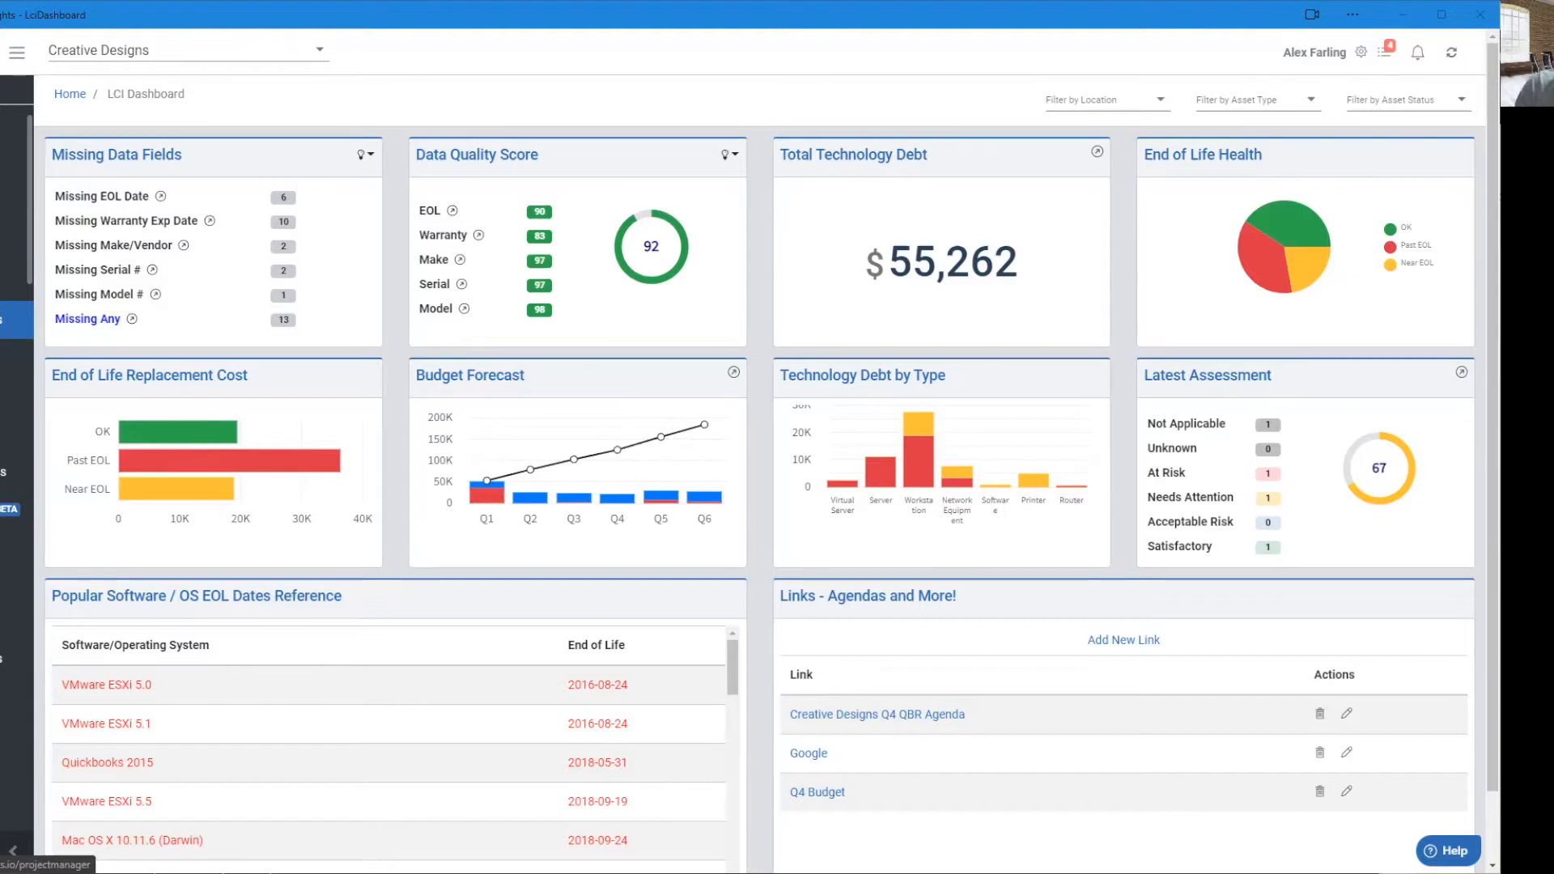
scroll(16, 405, "down", 2)
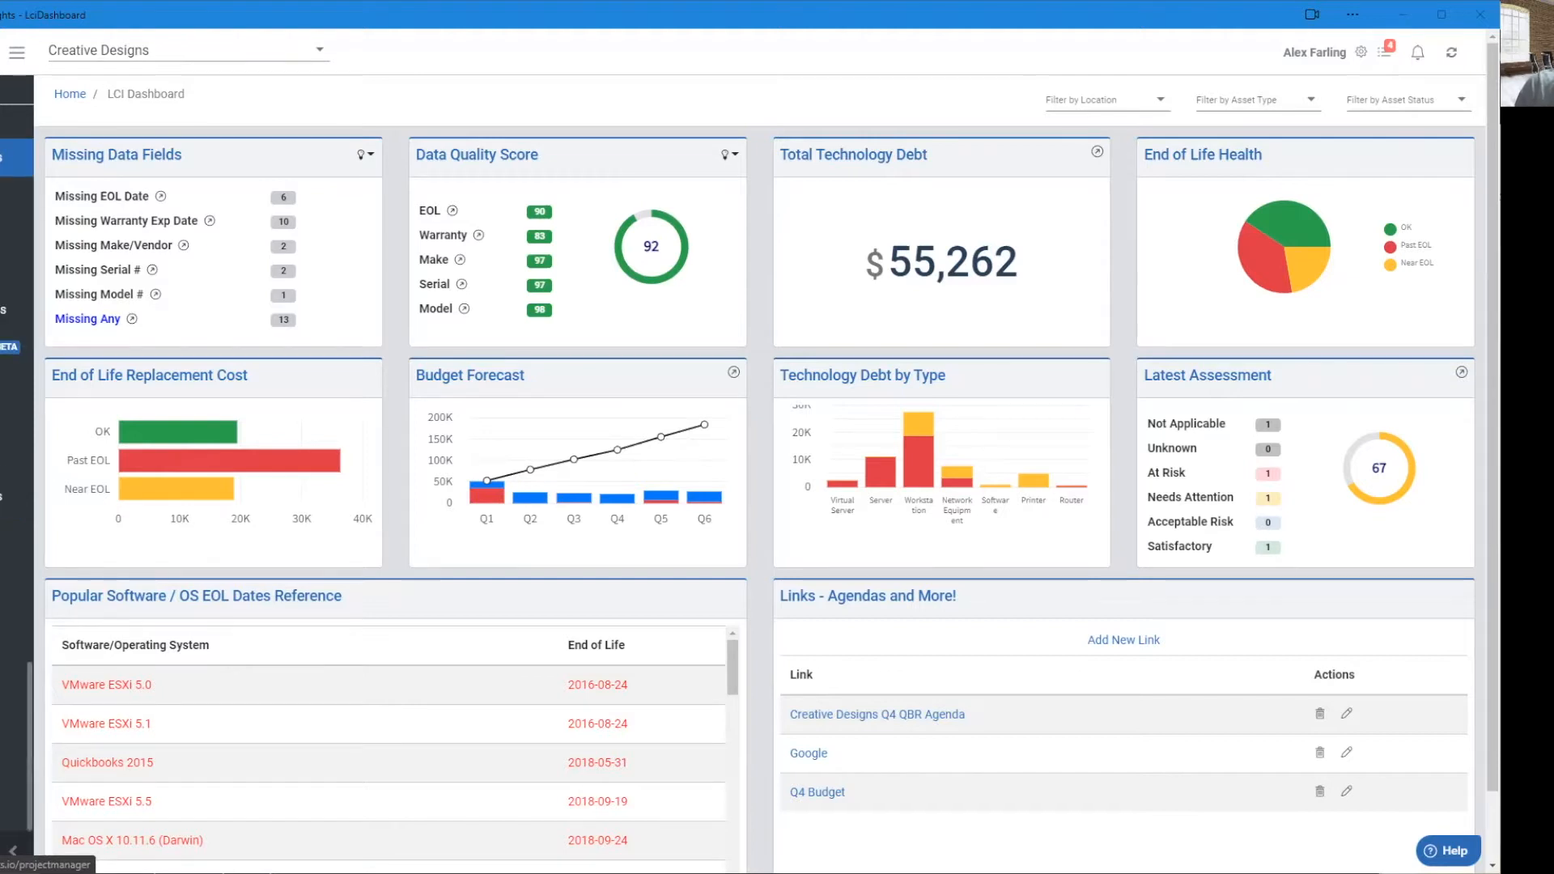
left_click(11, 701)
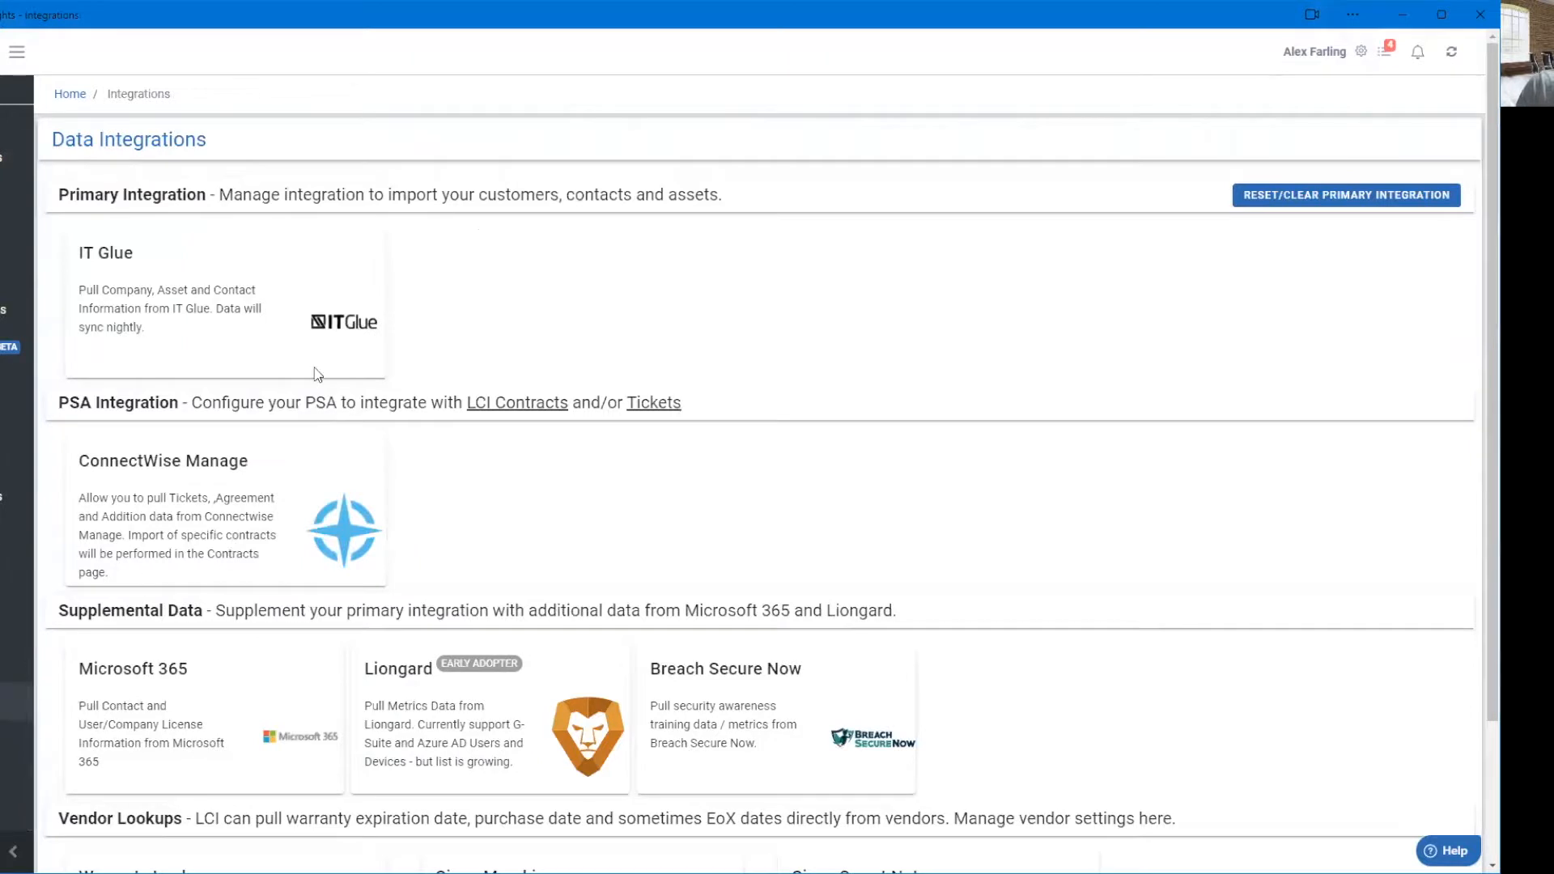
left_click(247, 308)
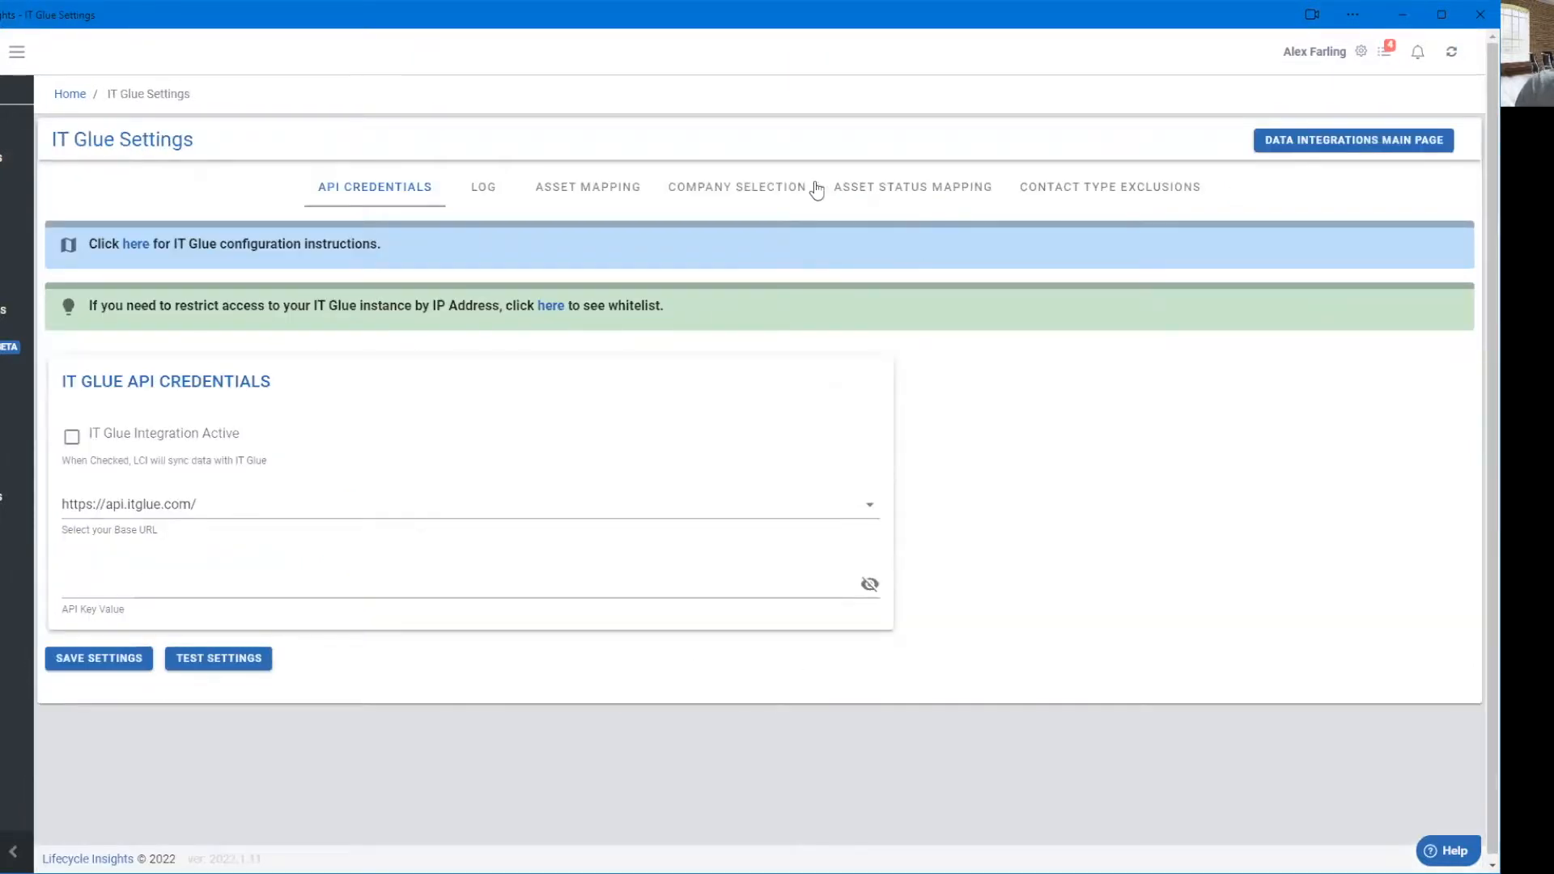
left_click(737, 191)
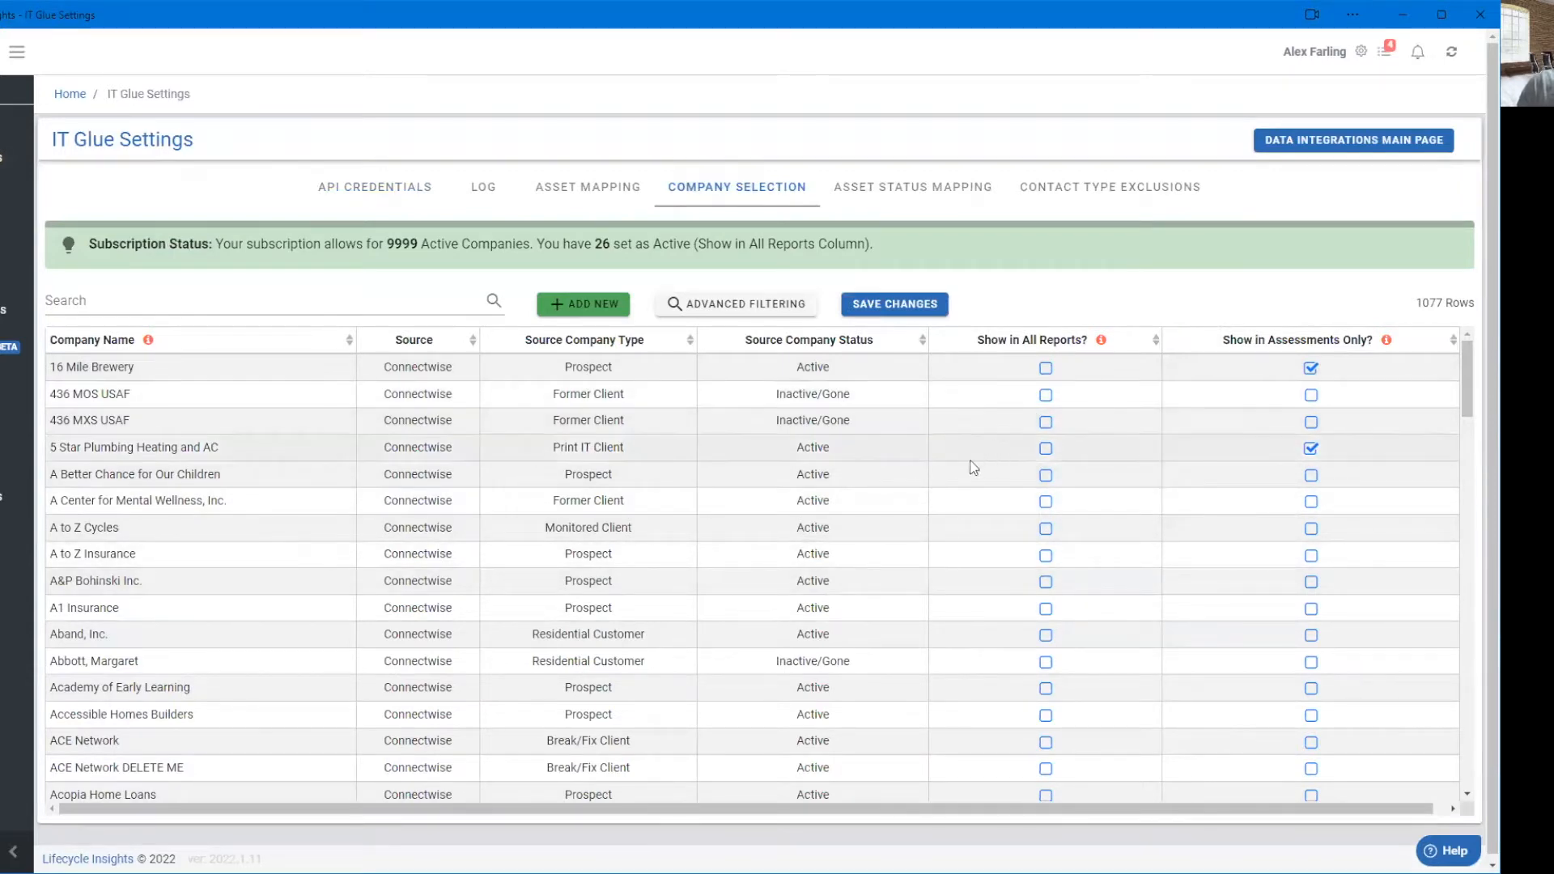
scroll(979, 518, "down", 2)
scroll(977, 542, "up", 2)
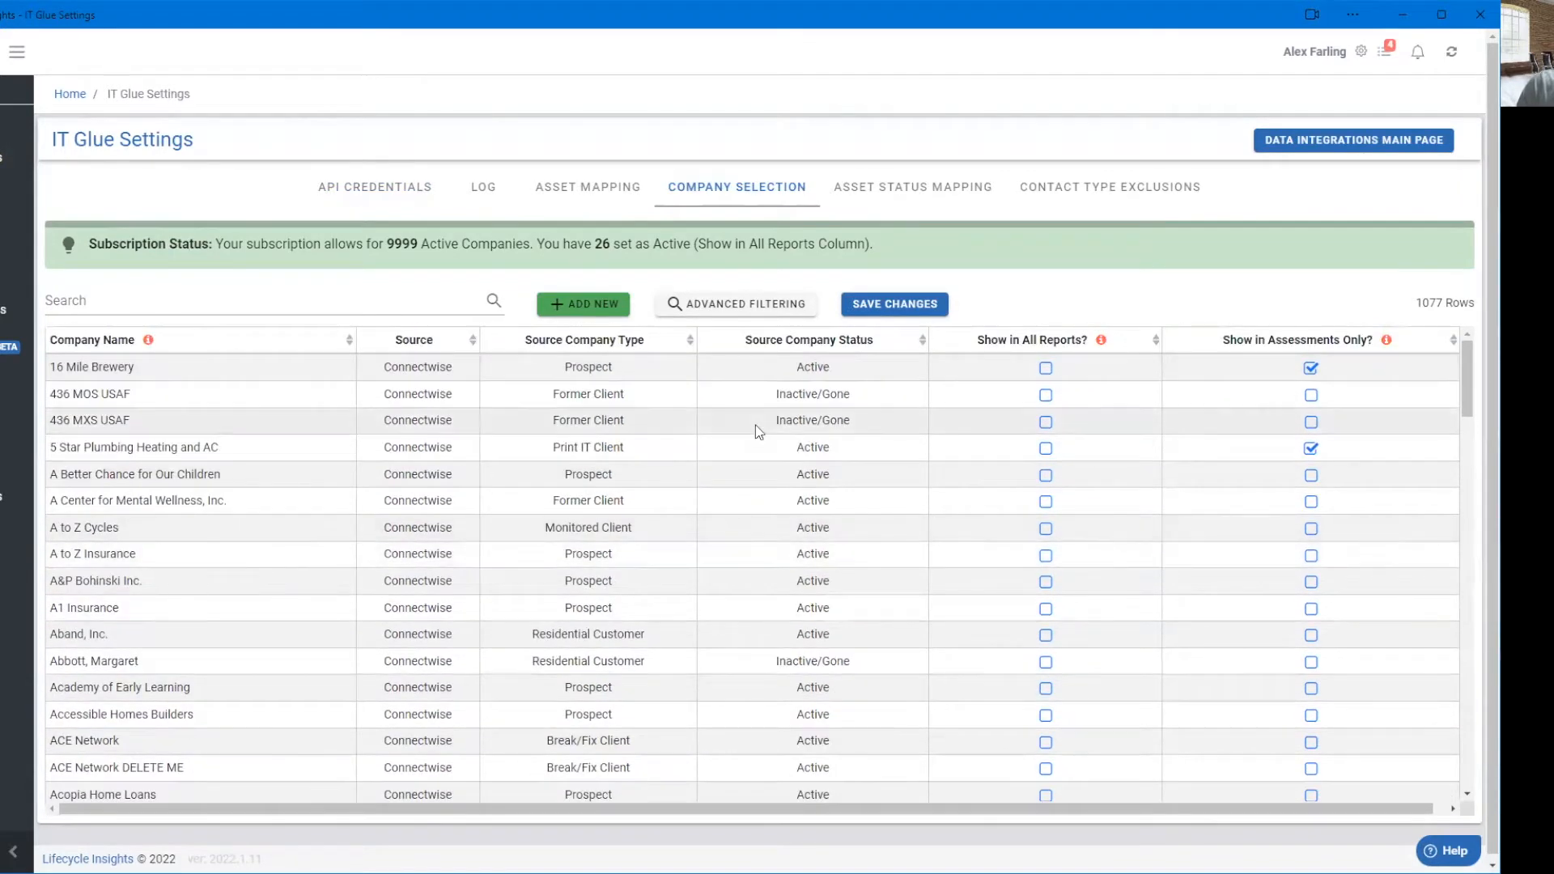
Go to the assessments menu and switch the customer to the assessment-only company 16 Mile Brewery.
scroll(17, 435, "up", 3)
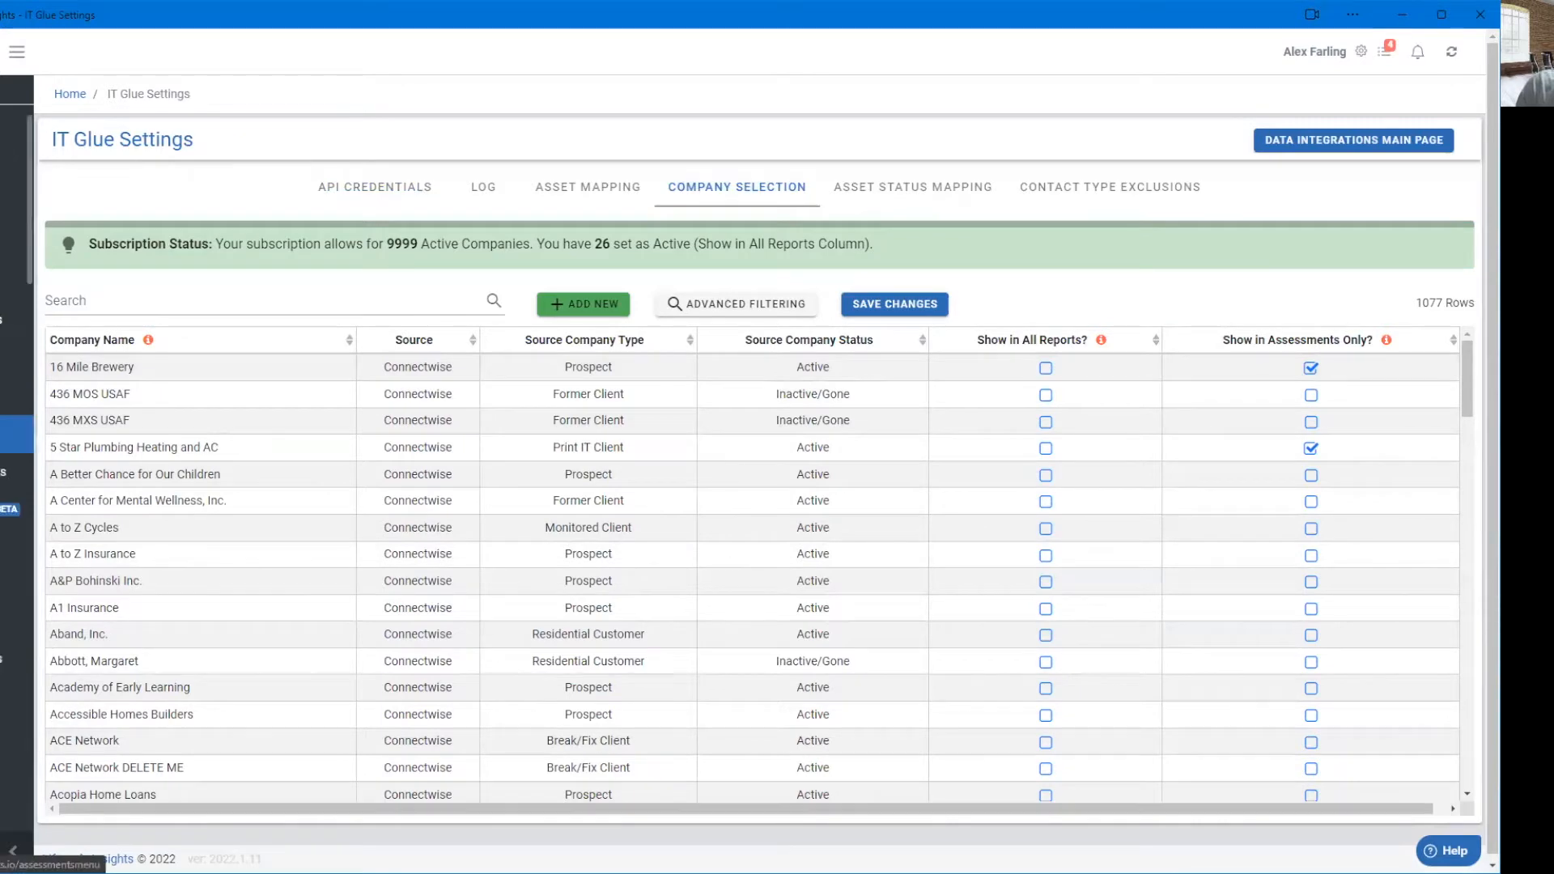
left_click(16, 435)
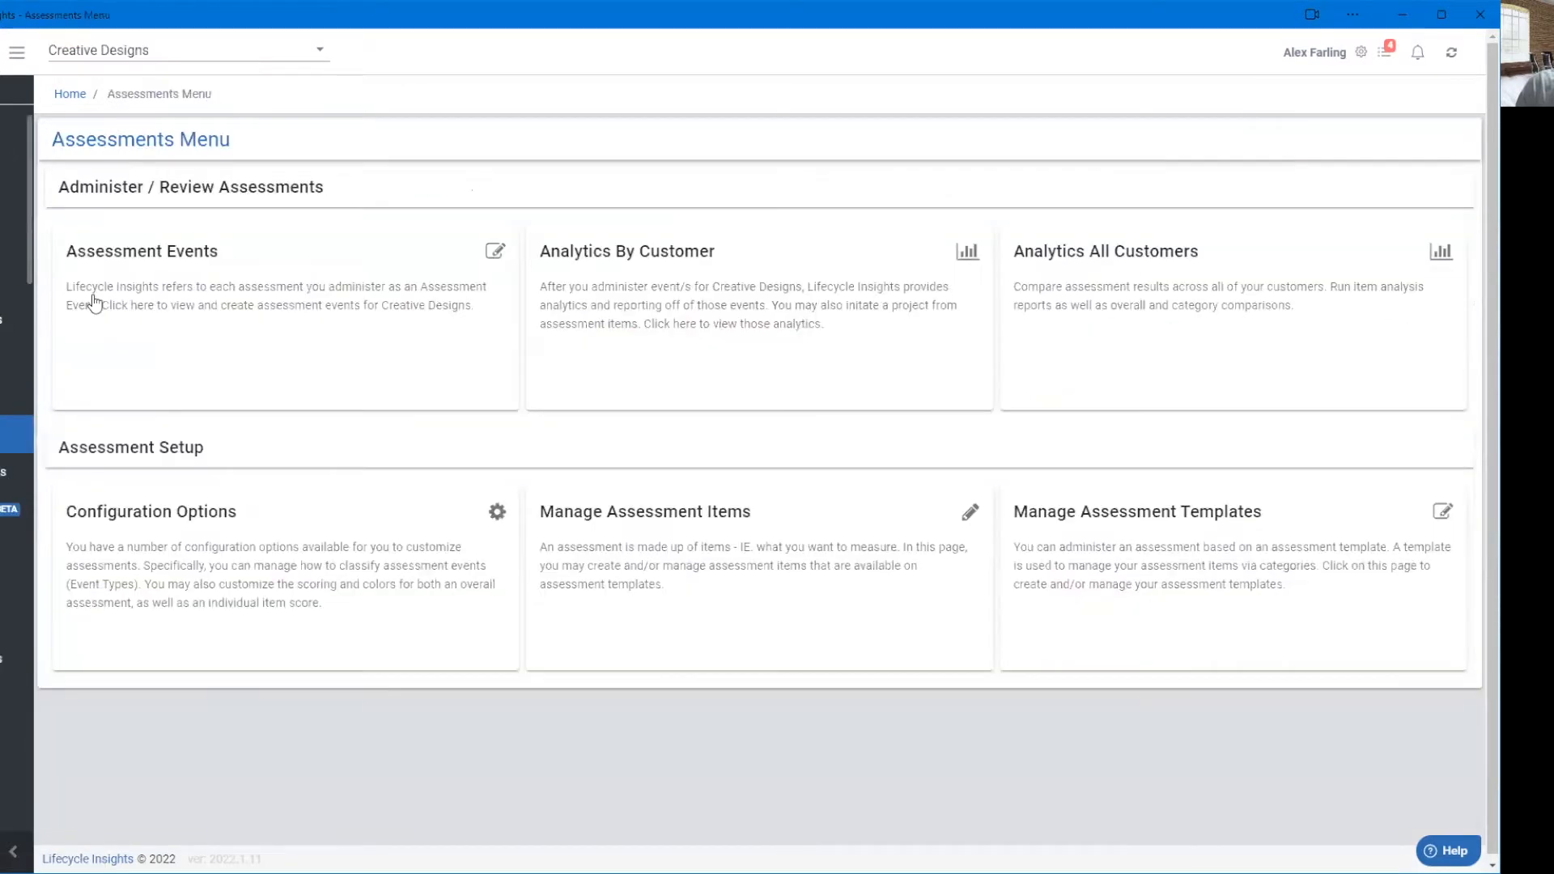
left_click(173, 52)
scroll(199, 199, "down", 10)
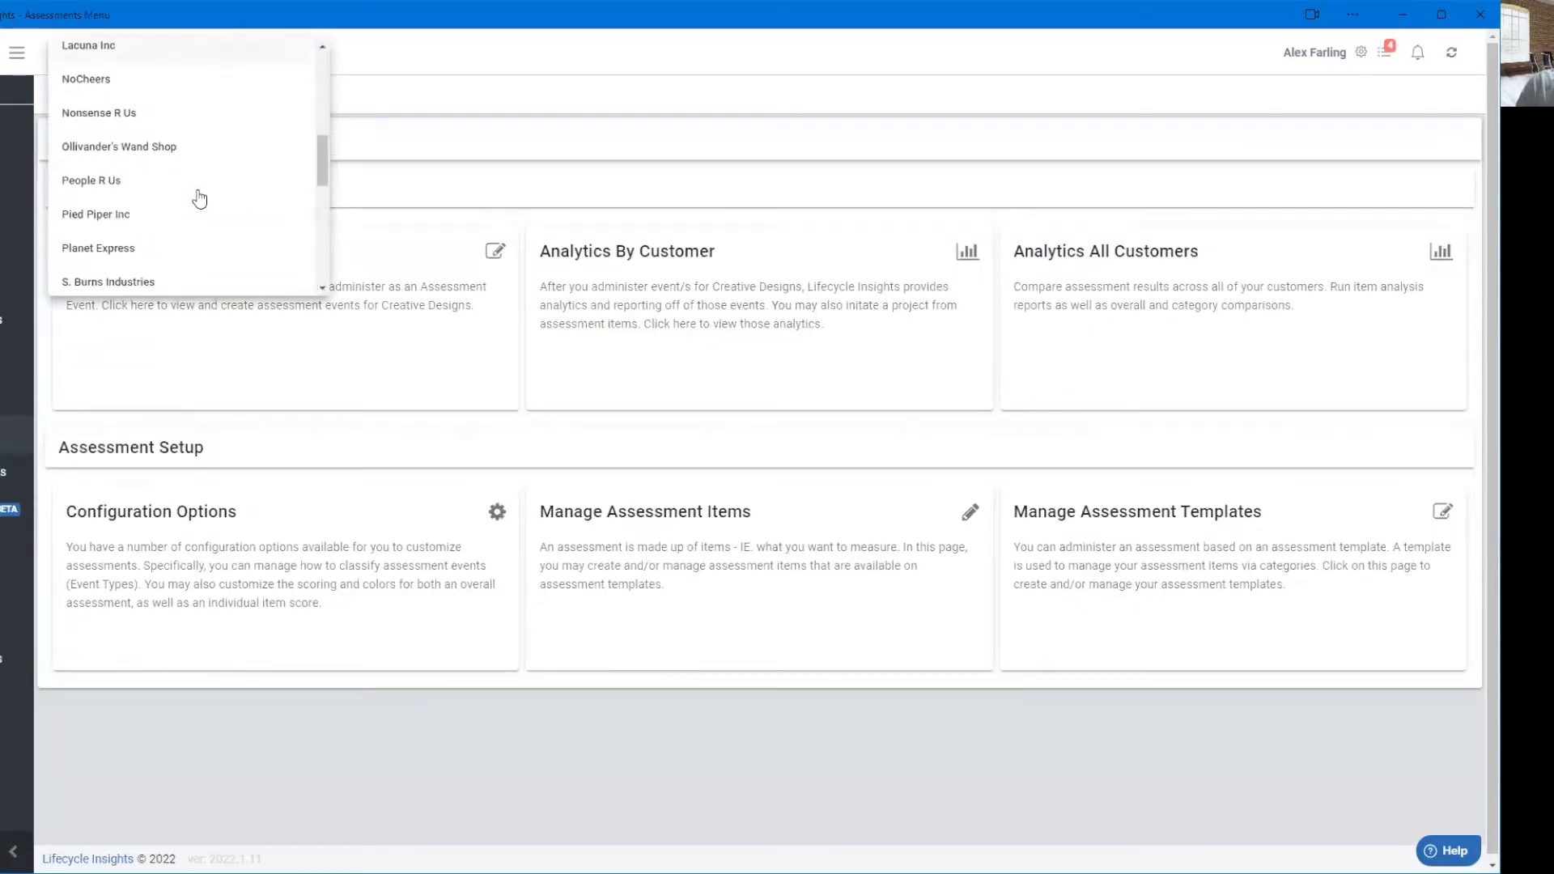
scroll(199, 198, "down", 5)
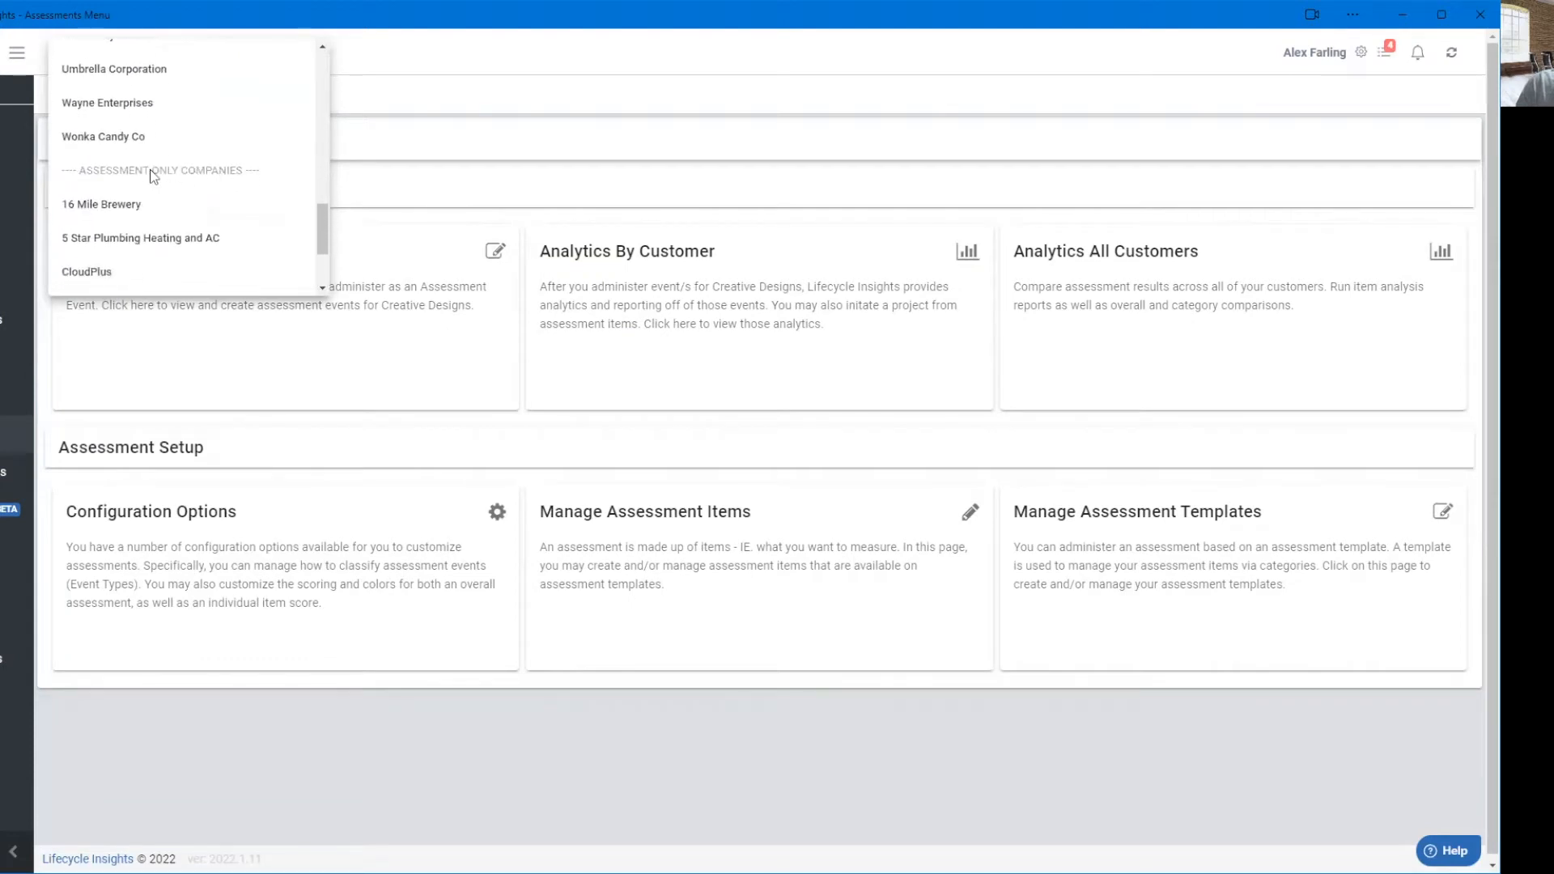
left_click(121, 204)
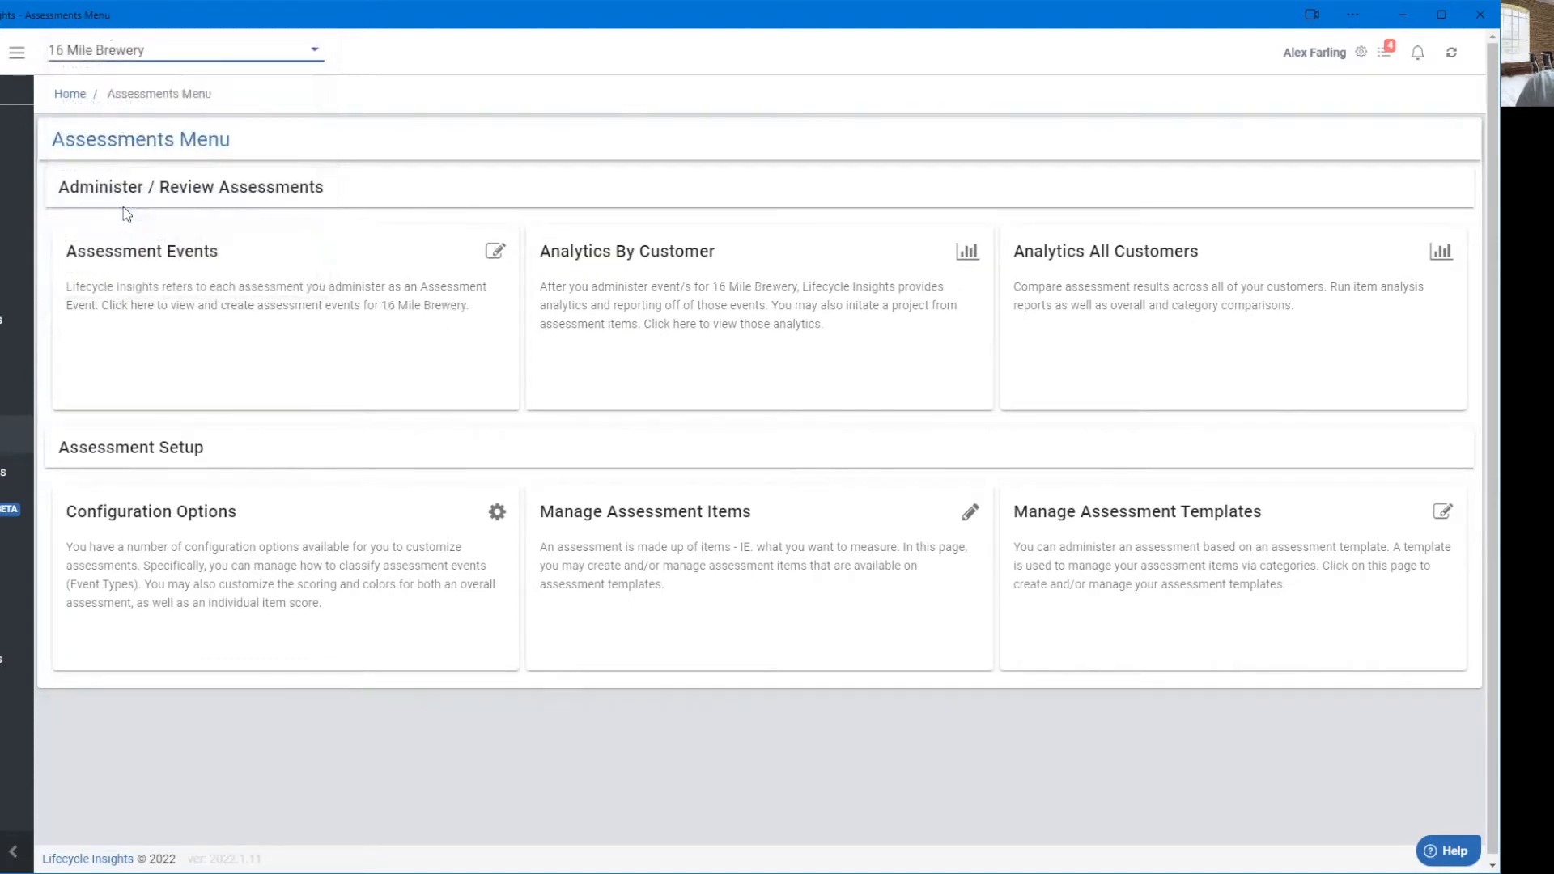
Open the Pre-sales assessment event from 16 Mile Brewery's assessment events.
left_click(229, 280)
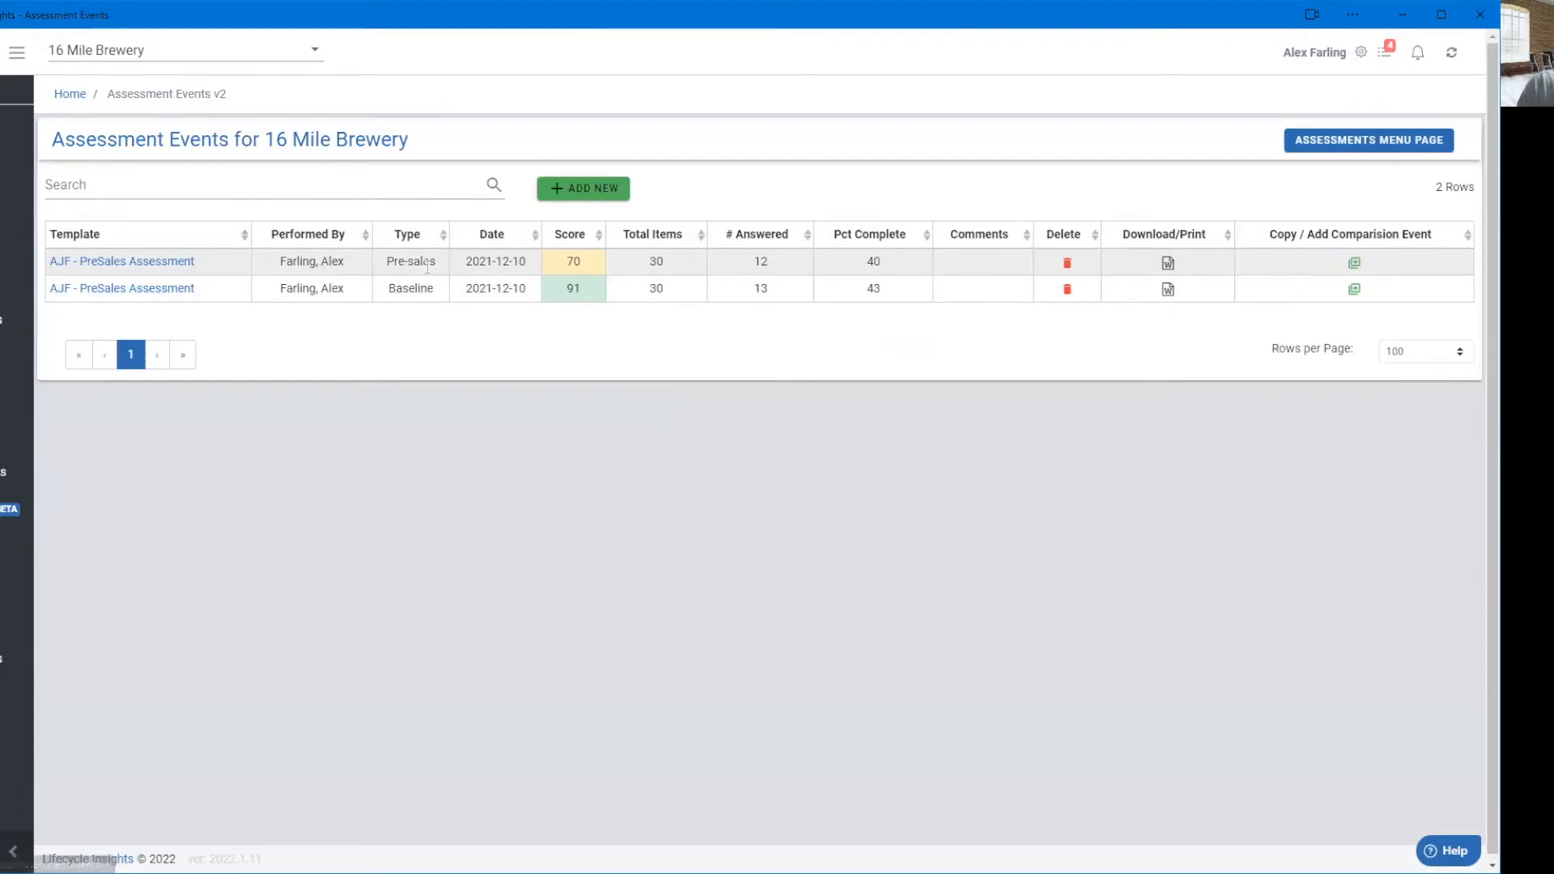
left_click_drag(442, 269, 365, 272)
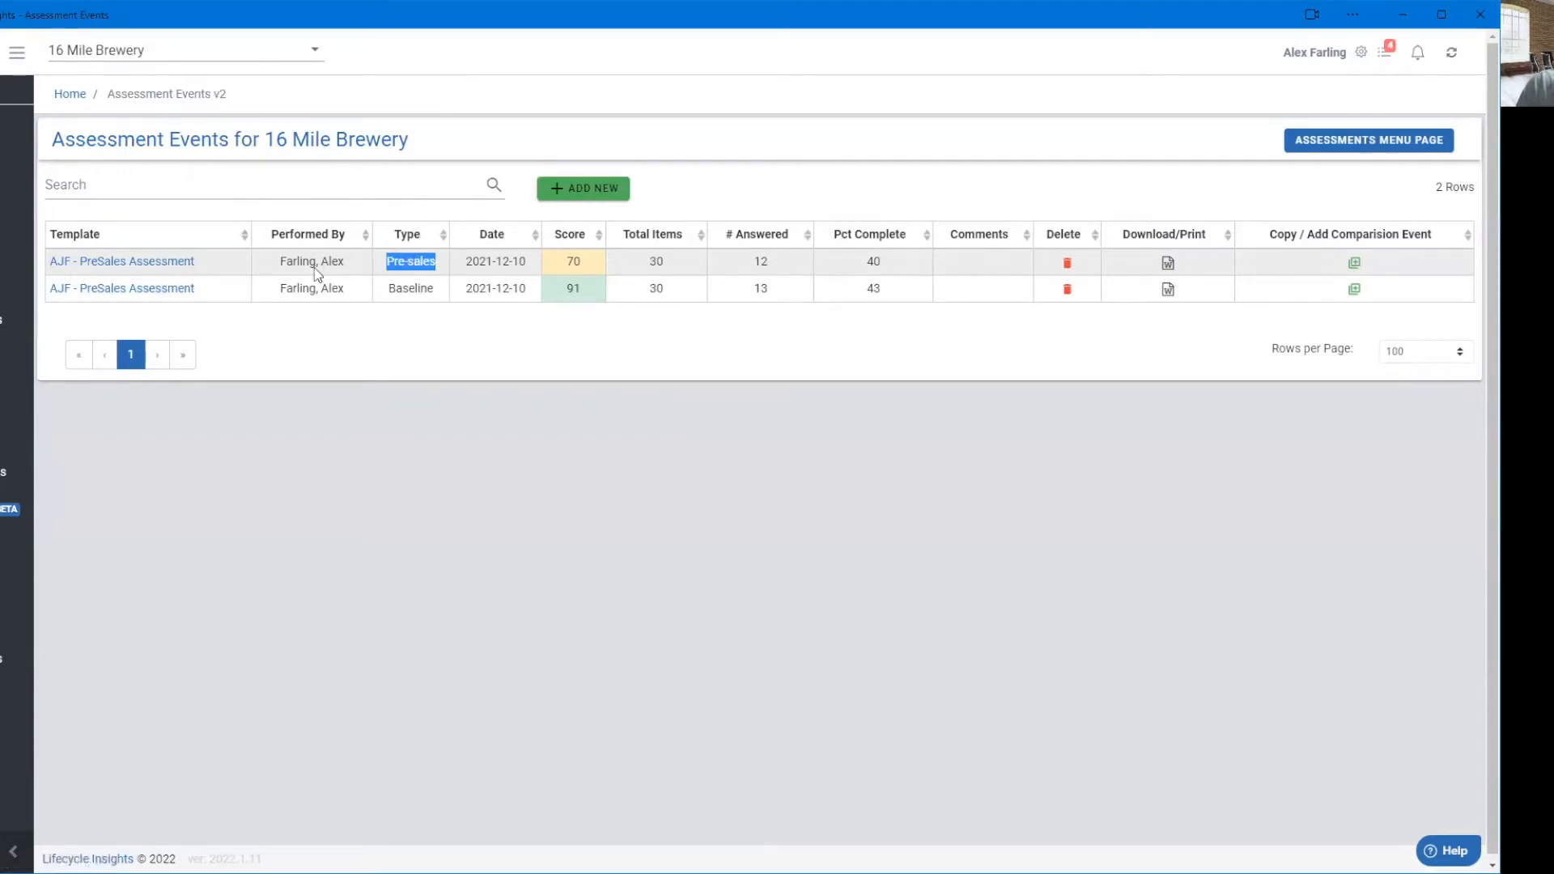
left_click(162, 262)
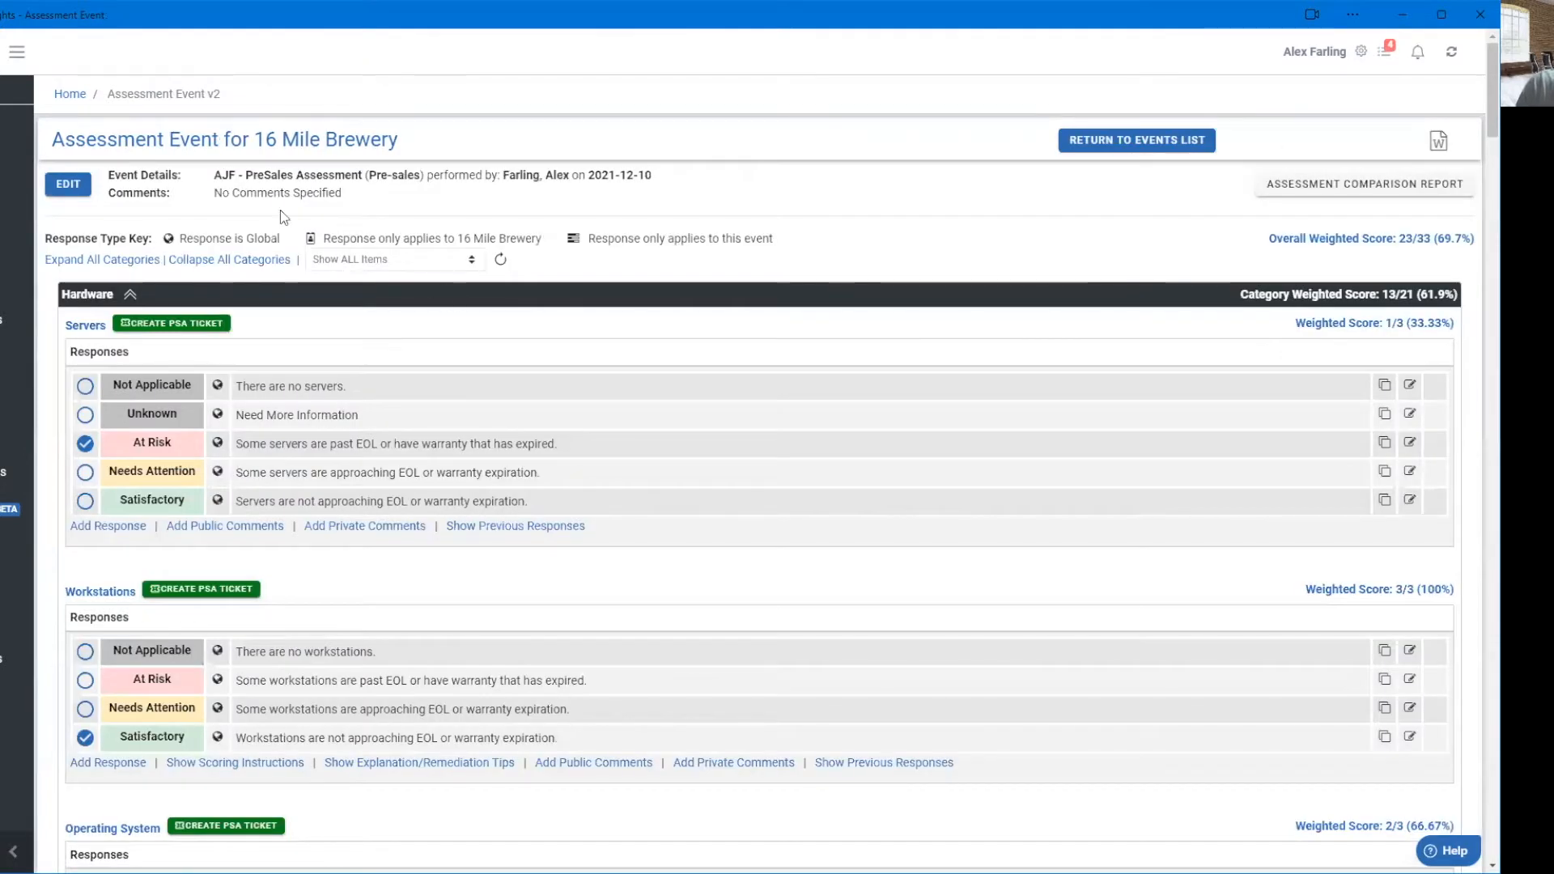
Set the assessment type to Pre-sales in the event details and save the event.
left_click(69, 185)
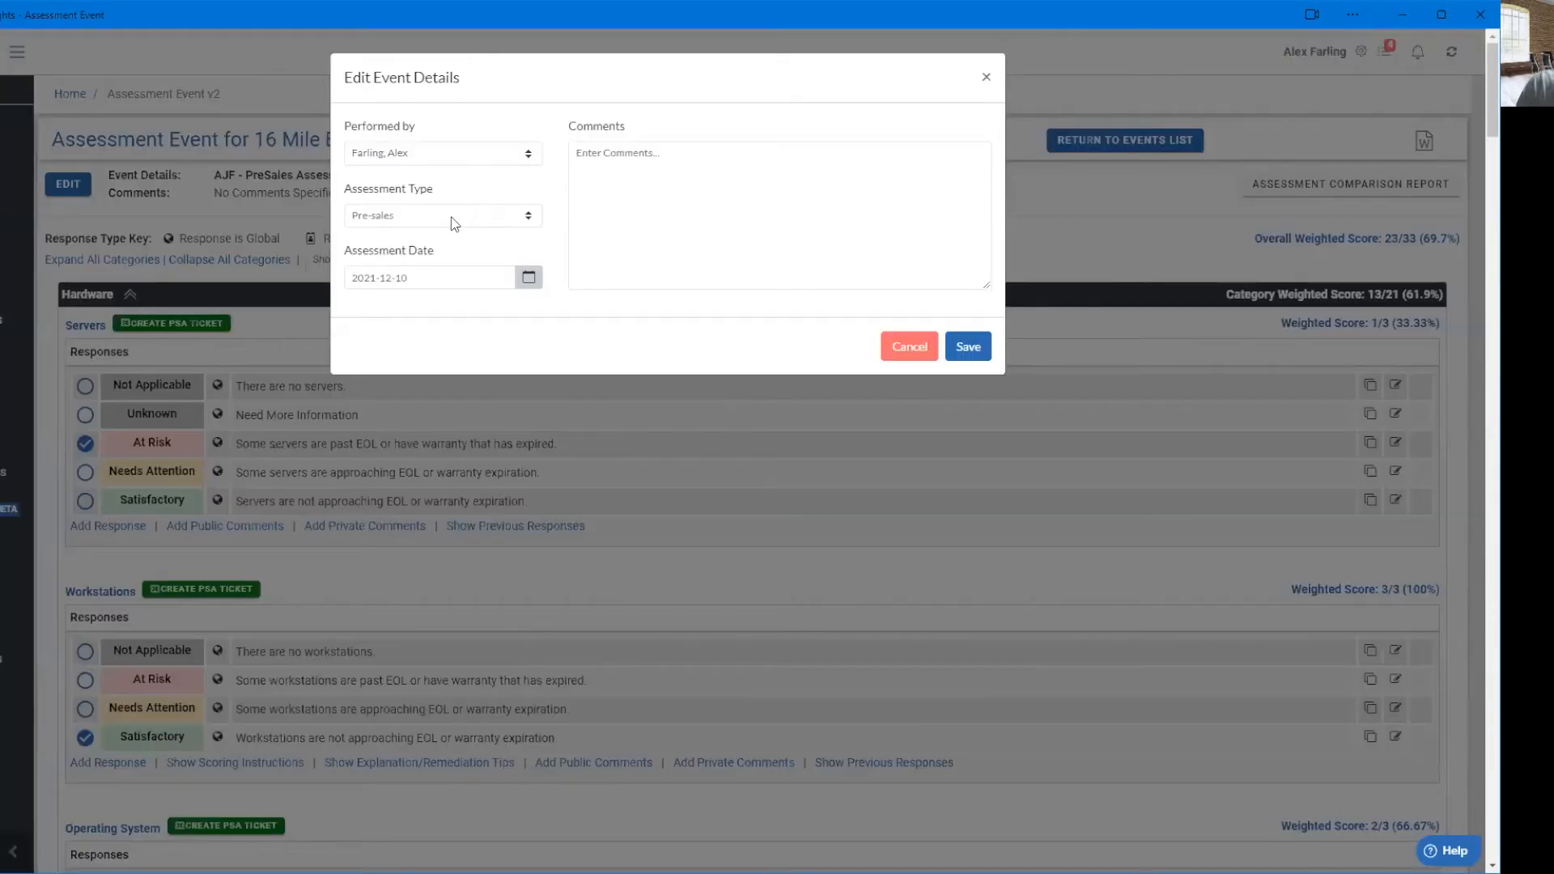
left_click(455, 220)
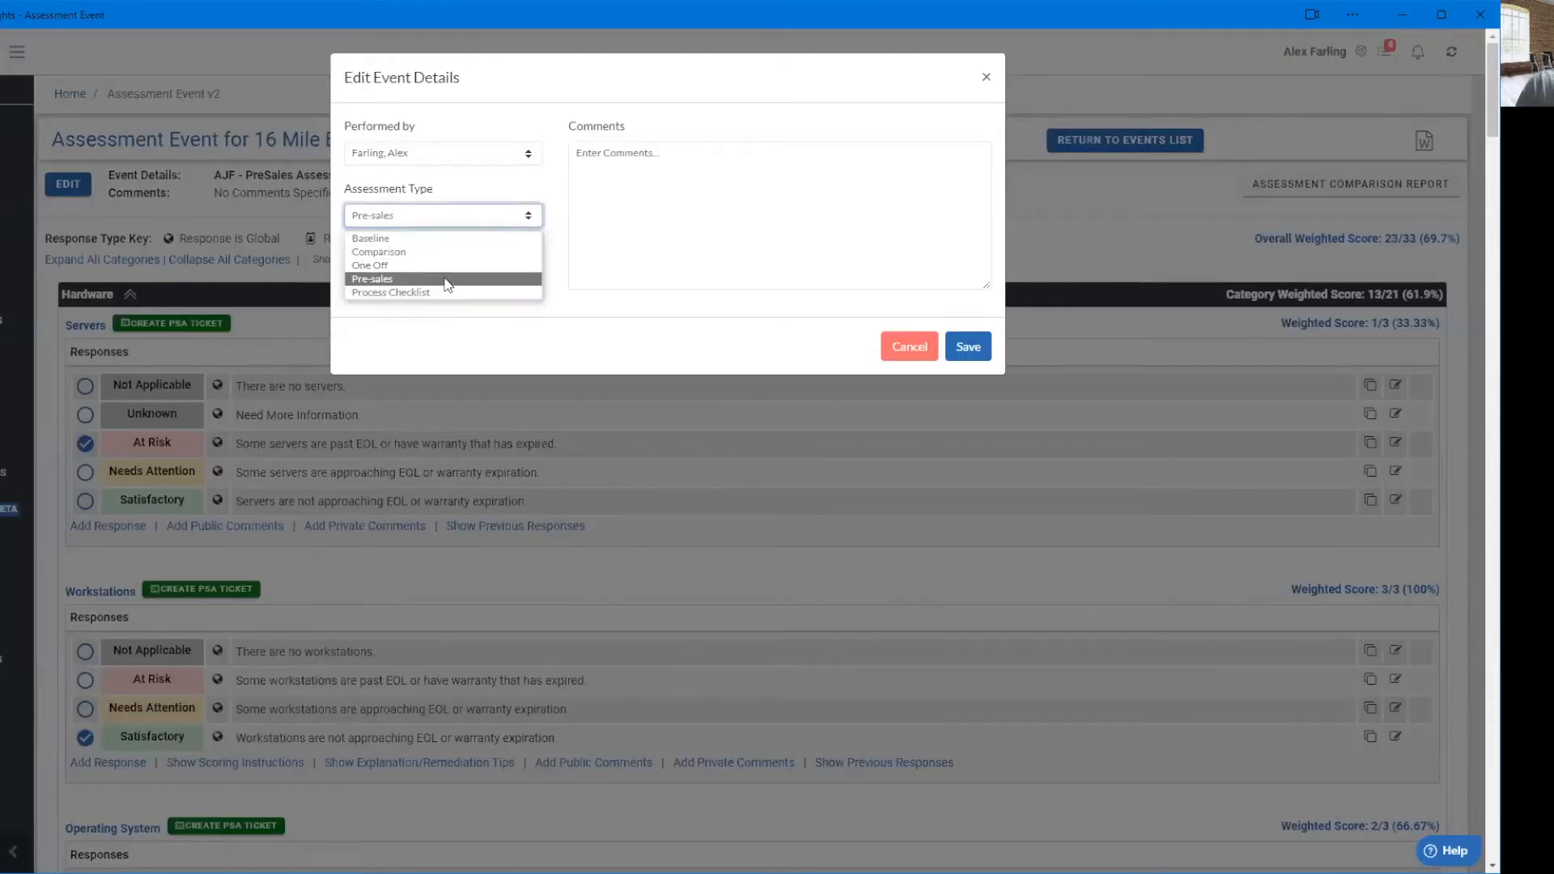
left_click(447, 280)
left_click(968, 346)
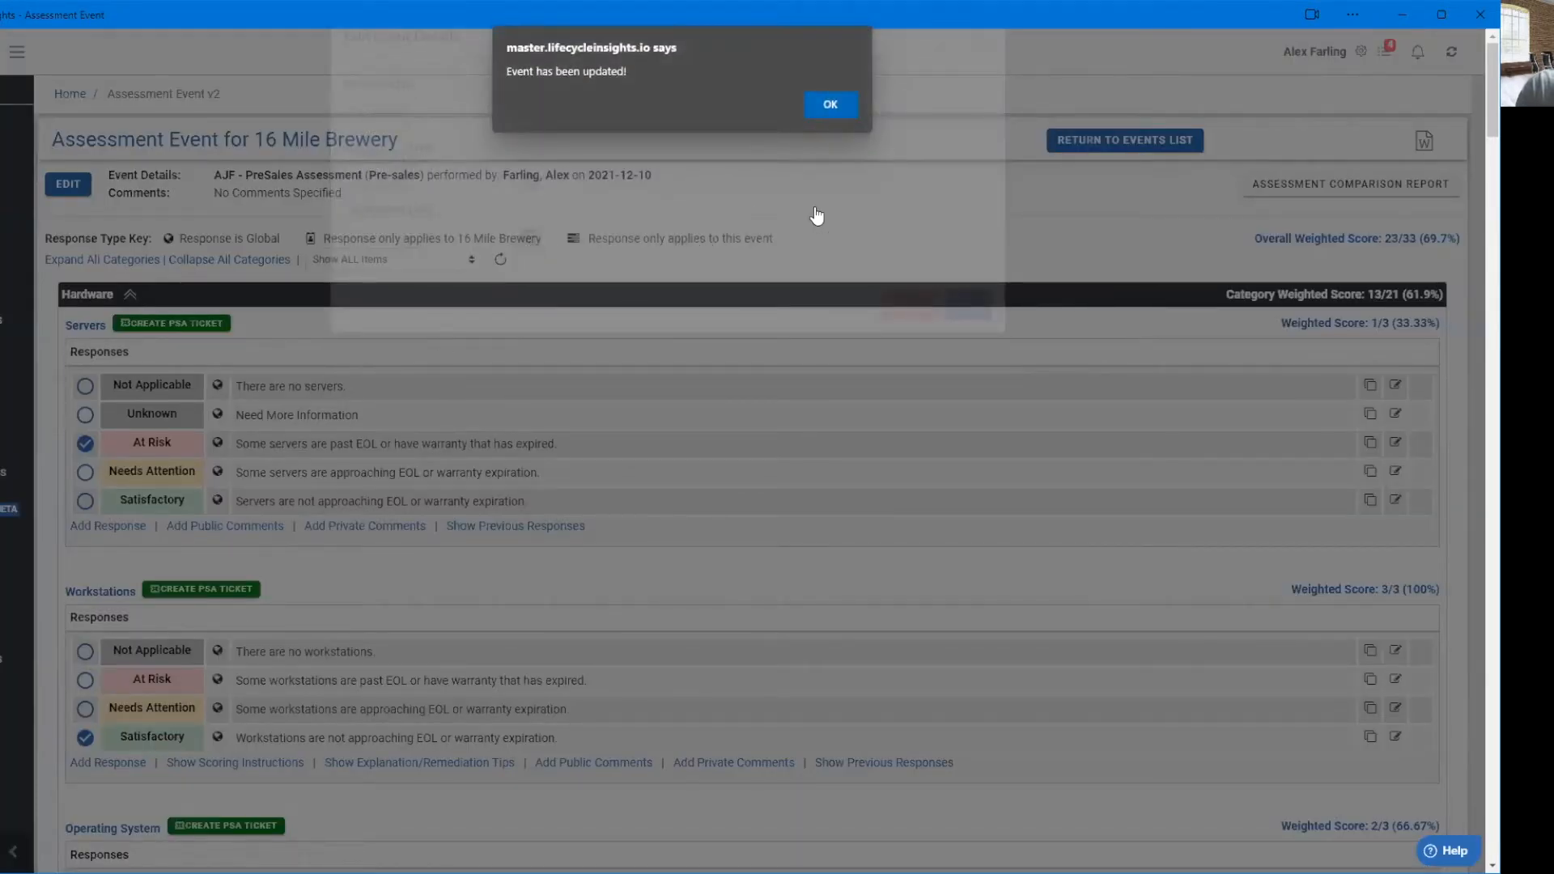
left_click(831, 104)
Review the pre-sales event's hardware responses, including servers, operating system and switches, and return to the events list.
scroll(121, 296, "down", 3)
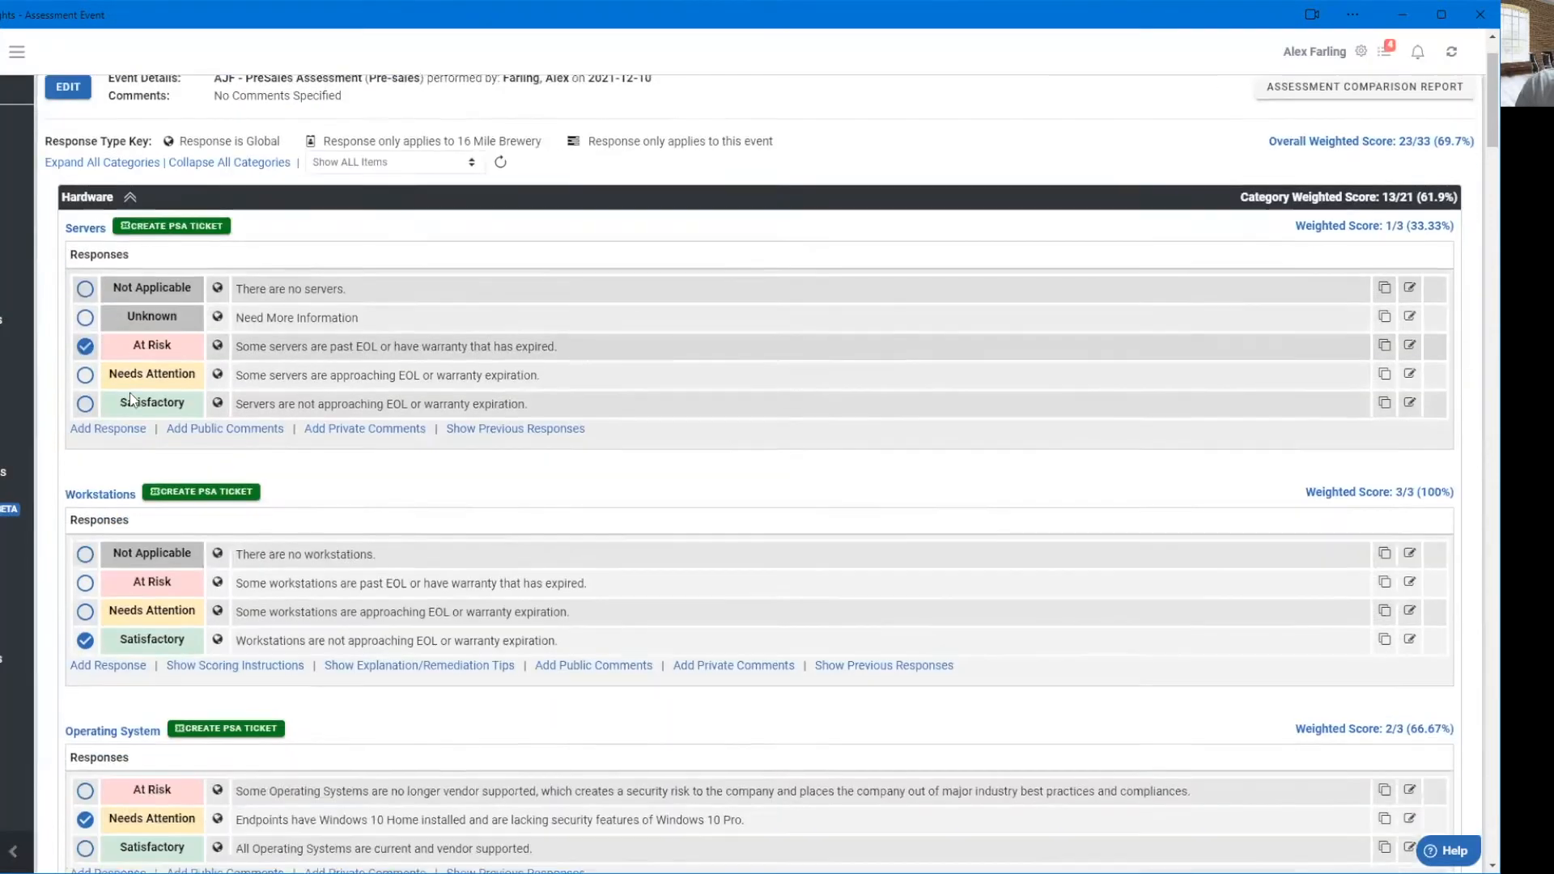
scroll(122, 295, "down", 1)
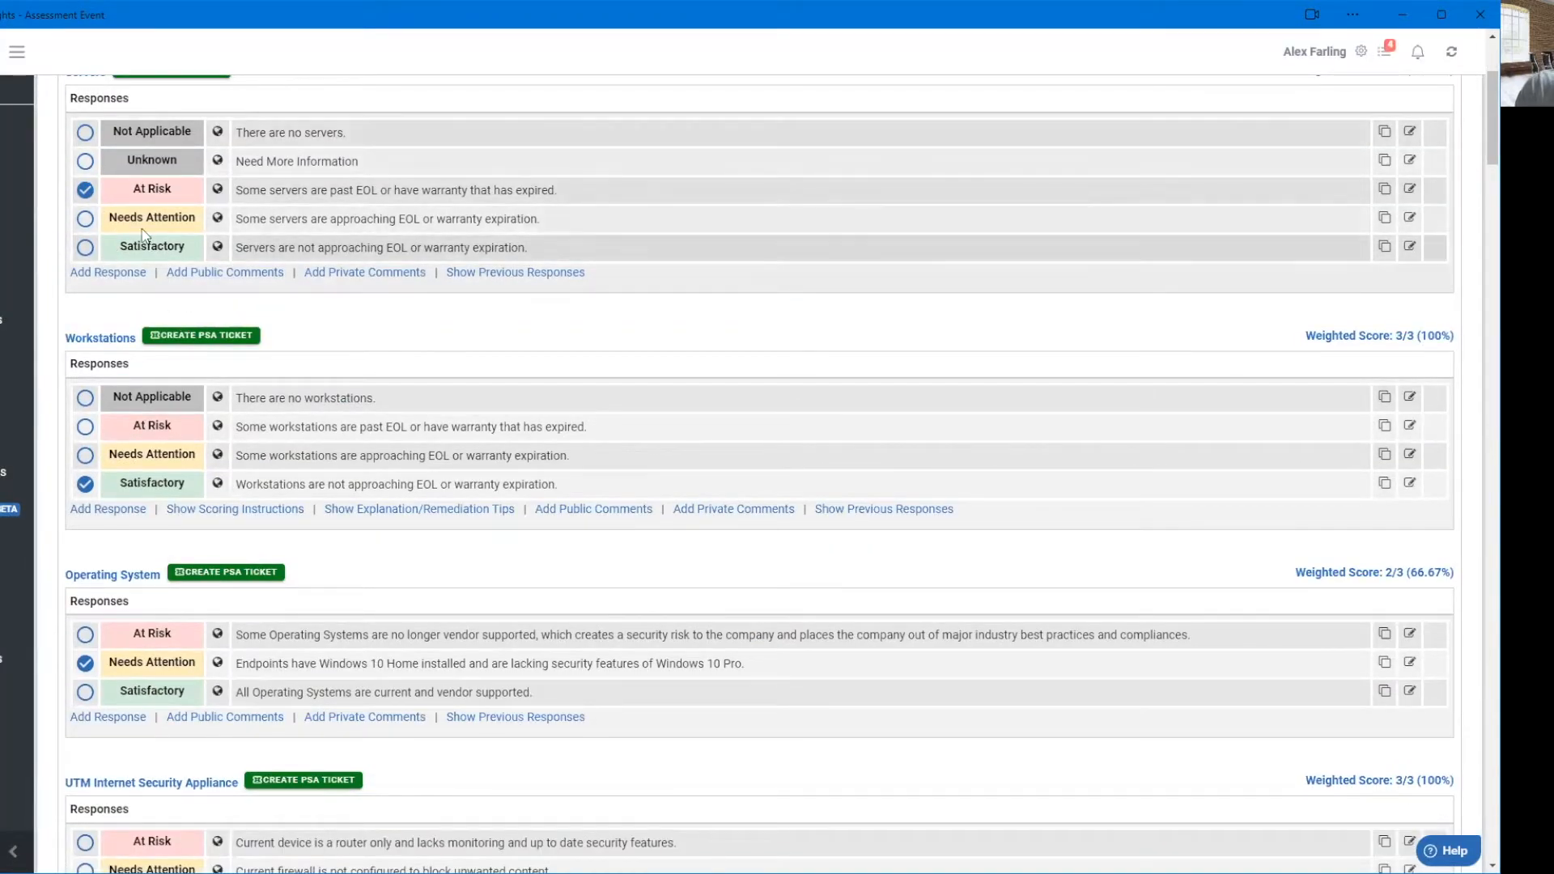
left_click_drag(270, 191, 408, 191)
scroll(272, 380, "down", 3)
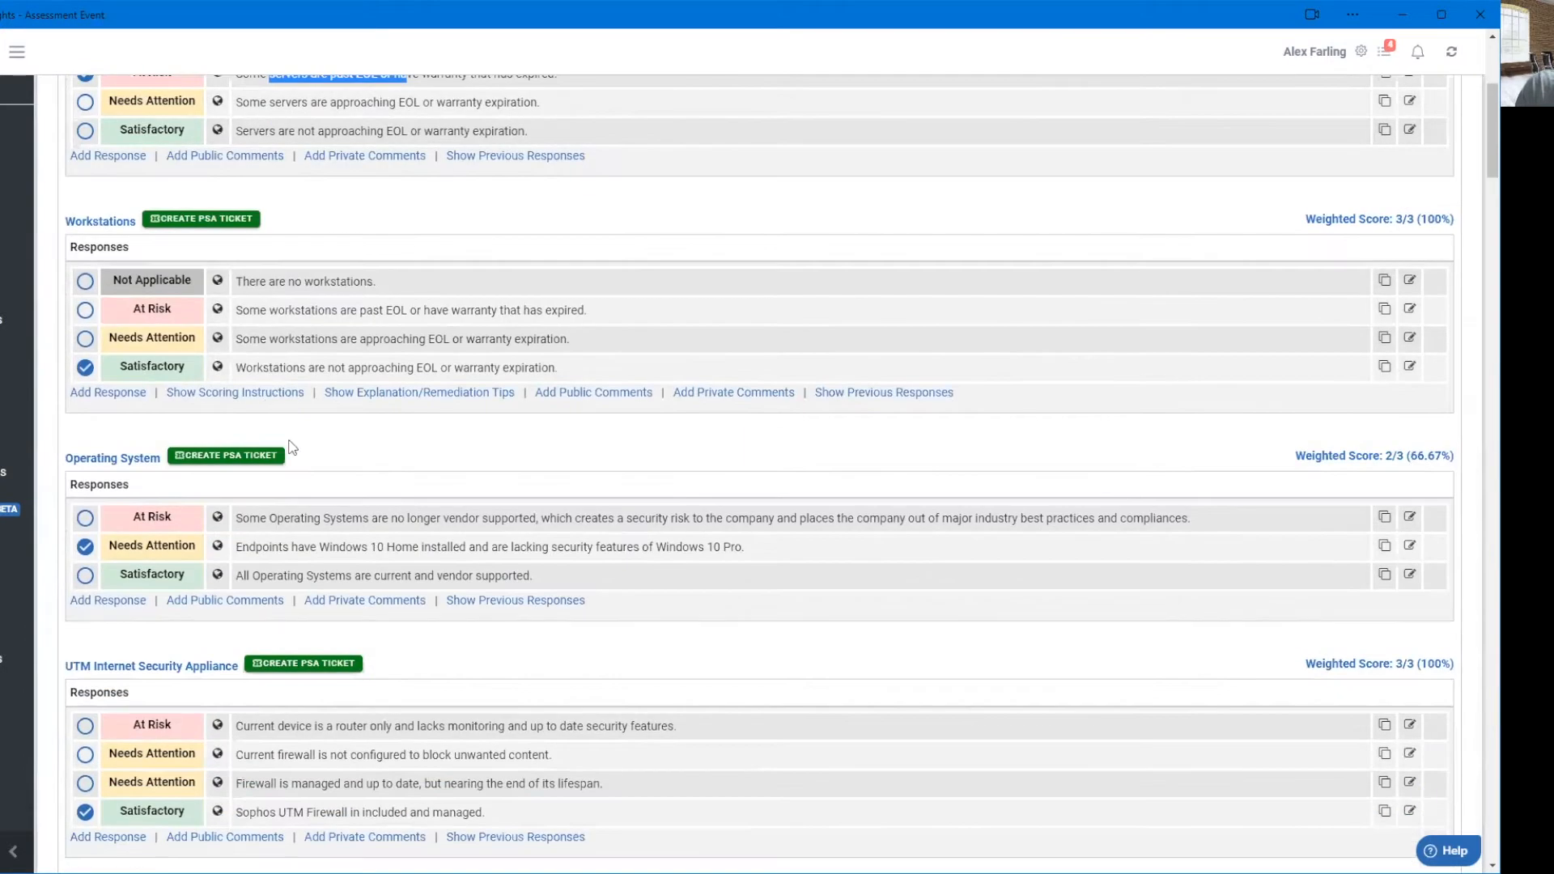
left_click_drag(270, 538, 468, 539)
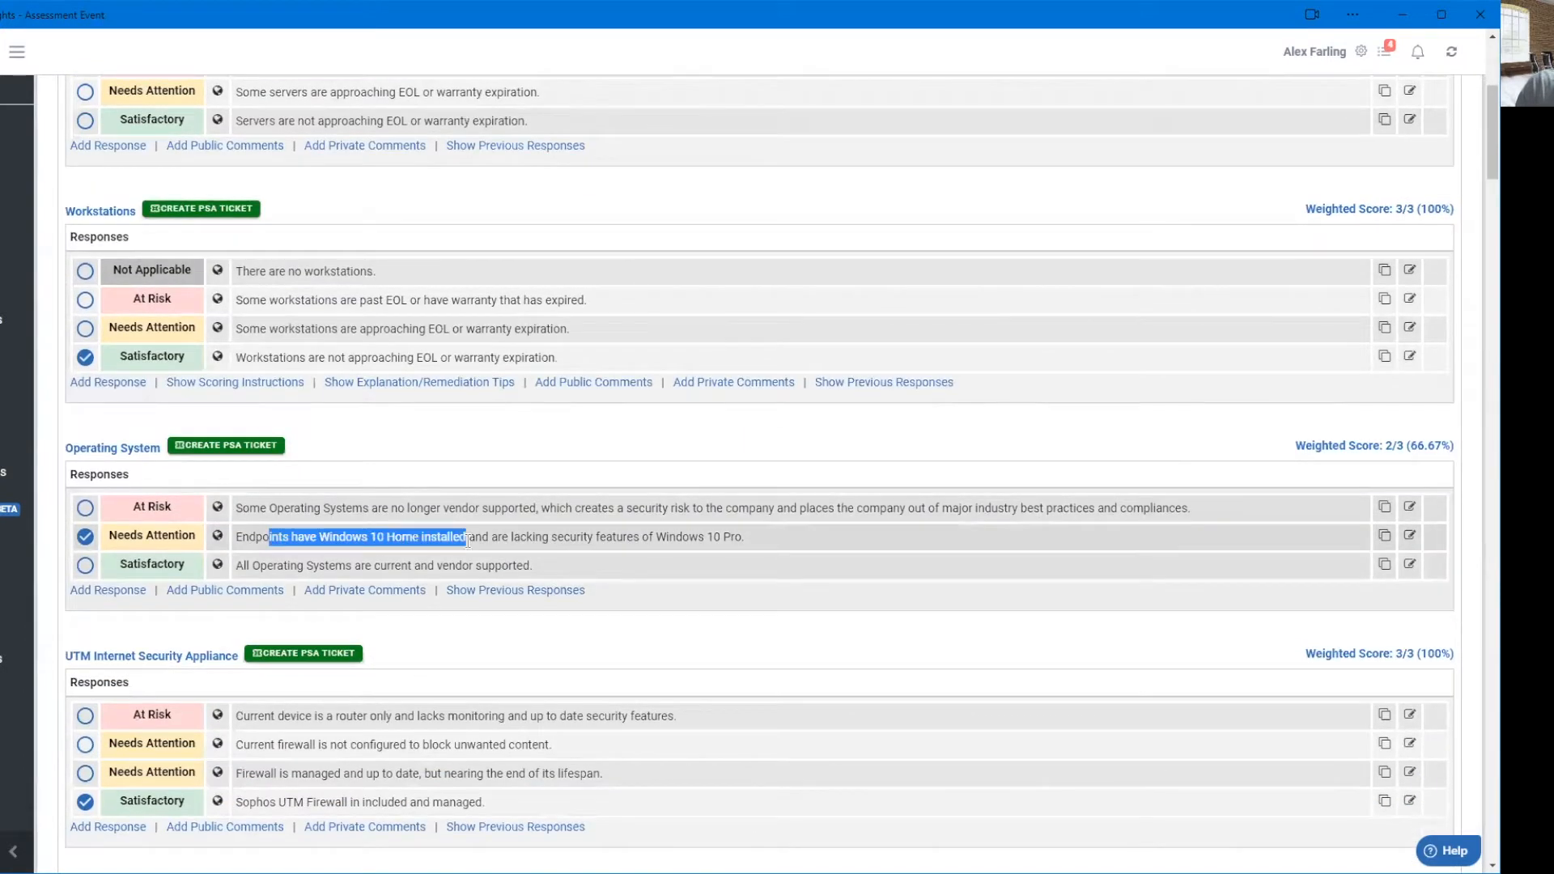
scroll(445, 474, "down", 9)
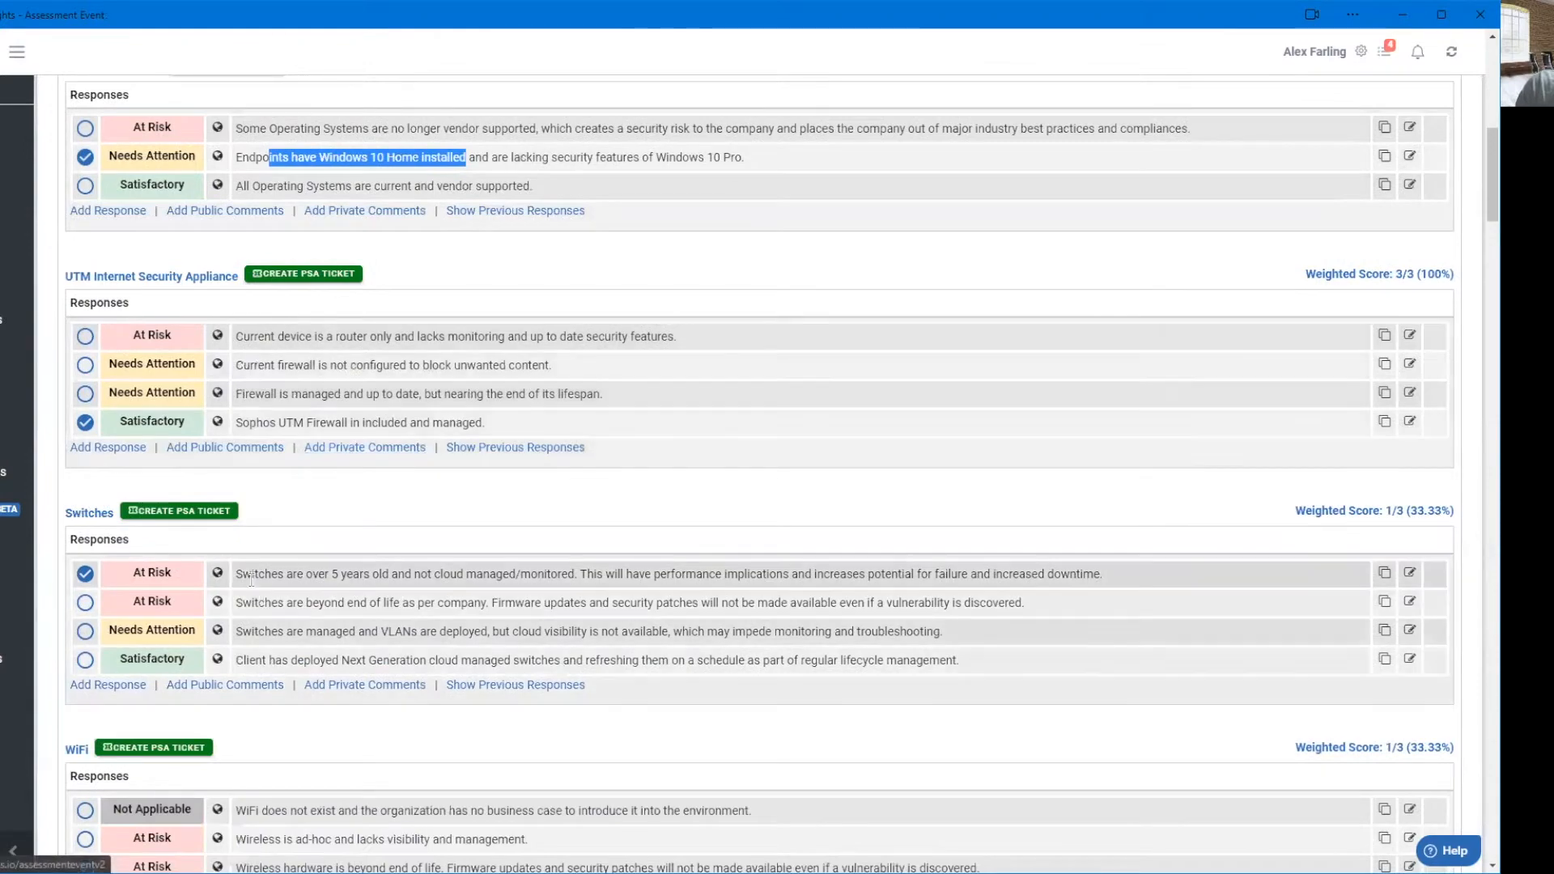
left_click_drag(238, 573, 454, 567)
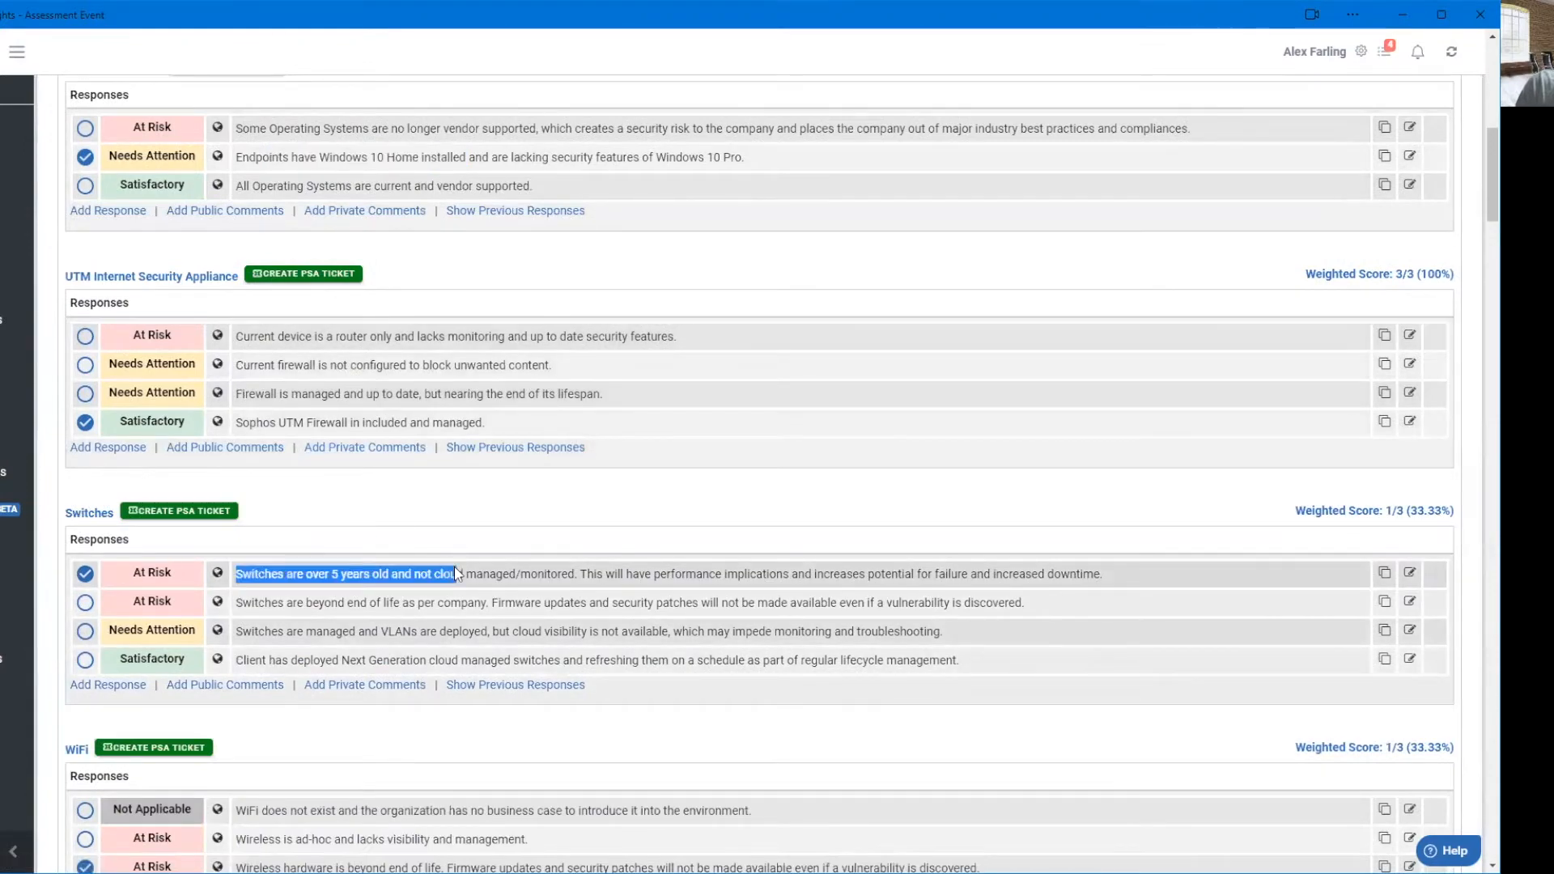
scroll(454, 566, "down", 9)
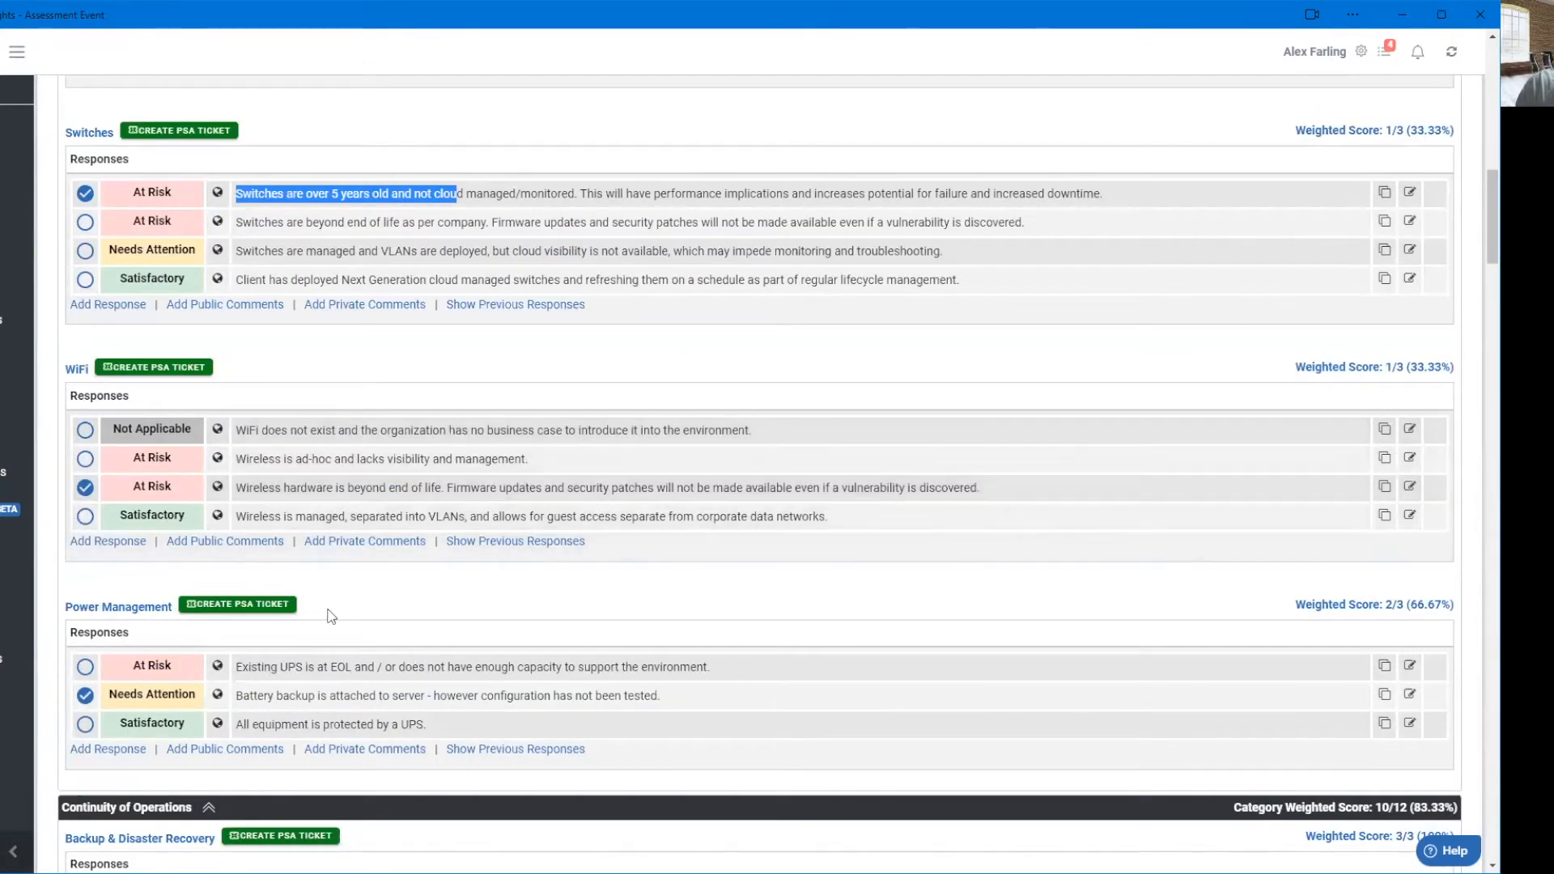
scroll(294, 483, "down", 9)
scroll(338, 600, "up", 11)
scroll(338, 584, "up", 13)
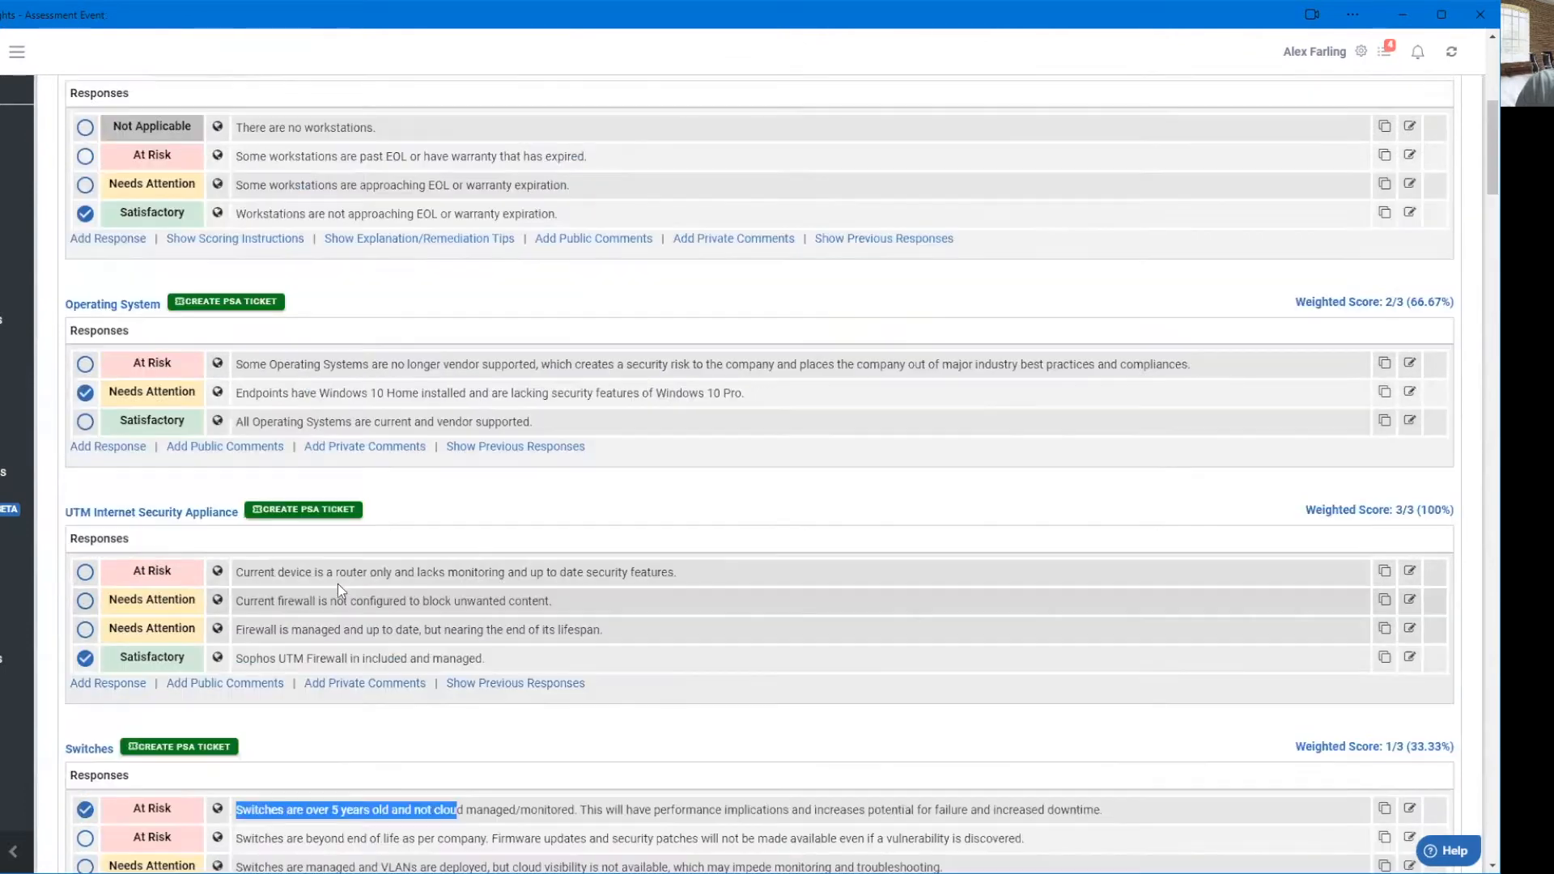
scroll(246, 282, "up", 6)
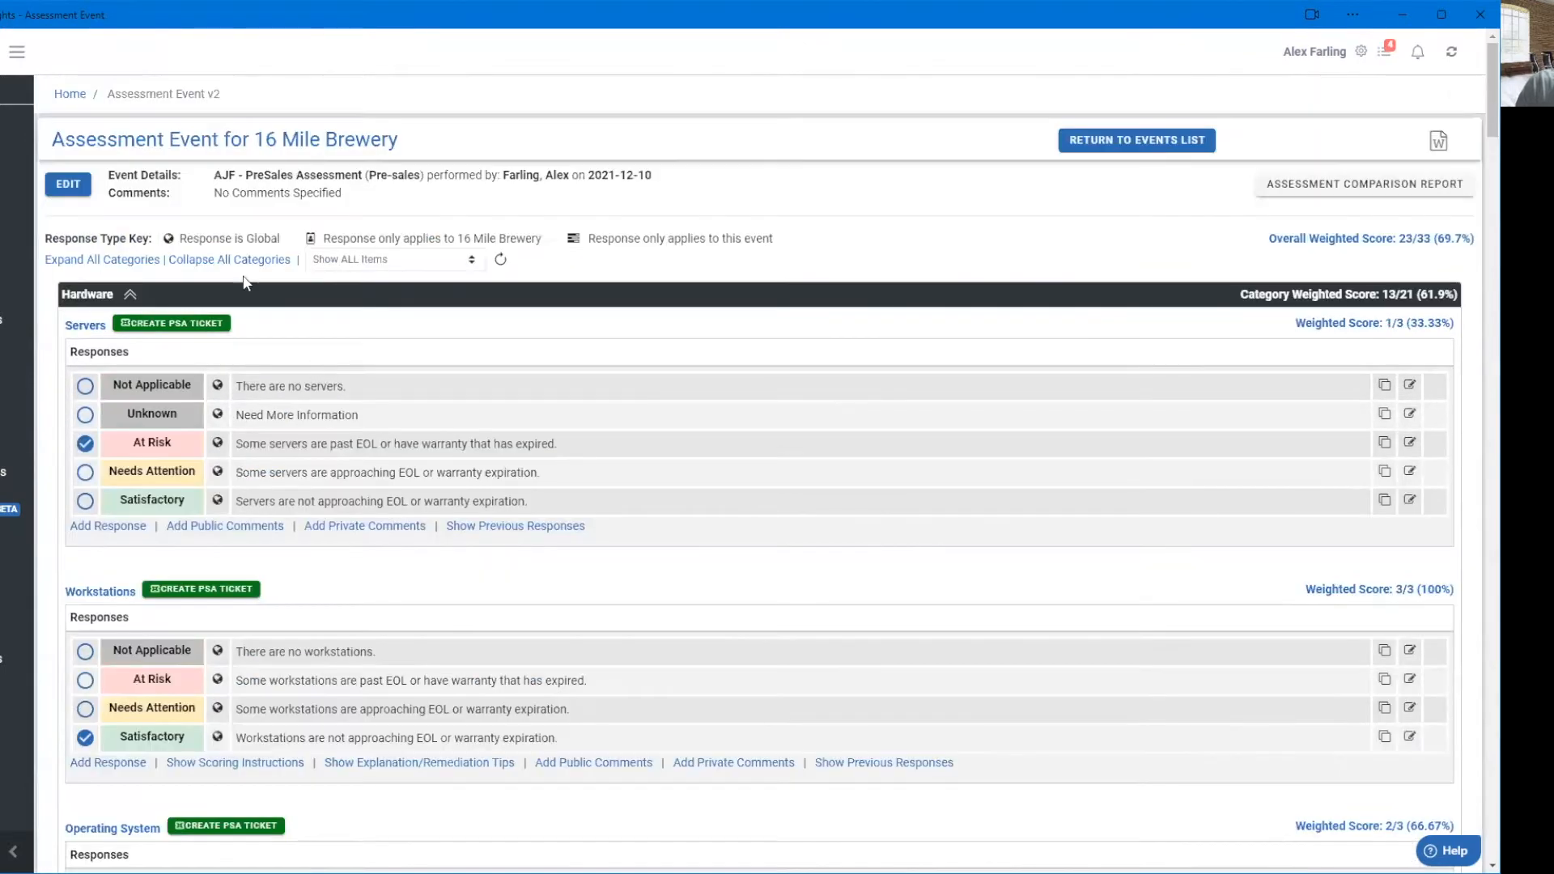
left_click(1129, 143)
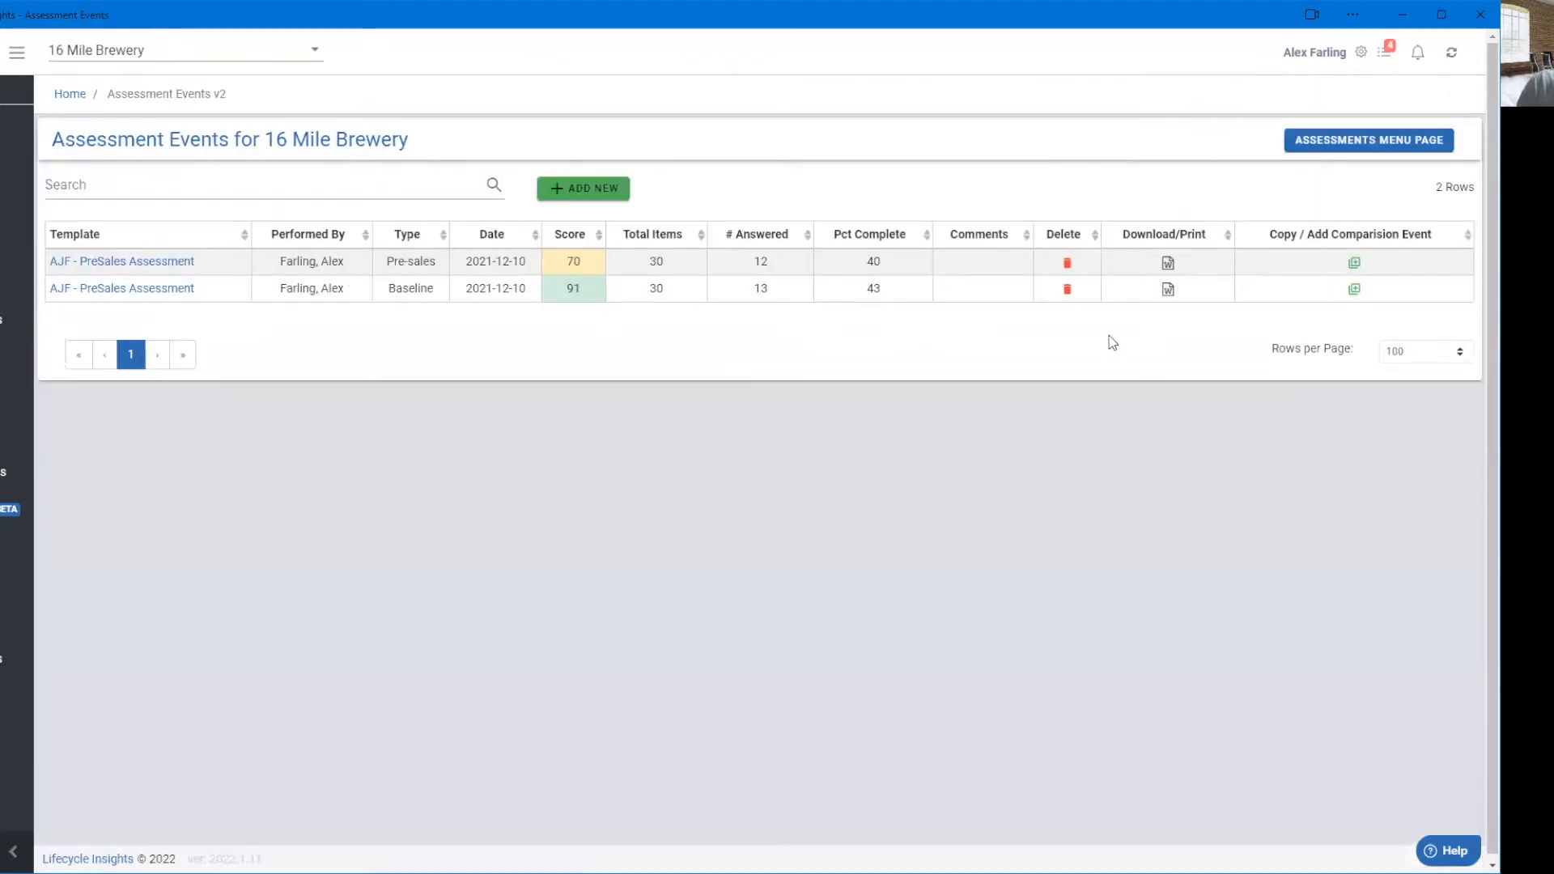
left_click(1354, 264)
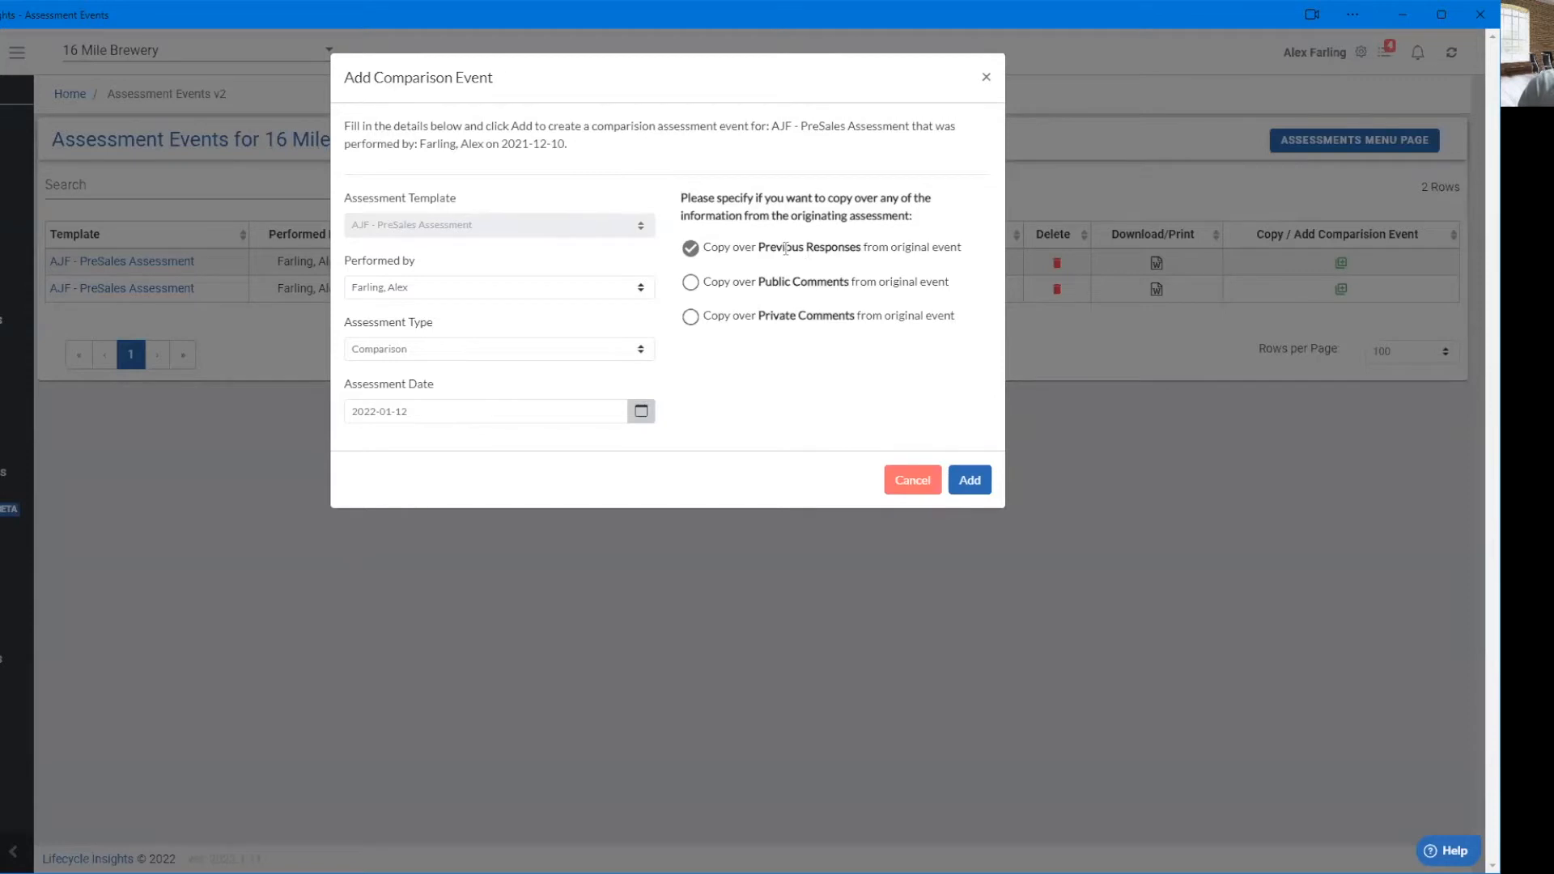
left_click(691, 282)
left_click(691, 316)
left_click(589, 356)
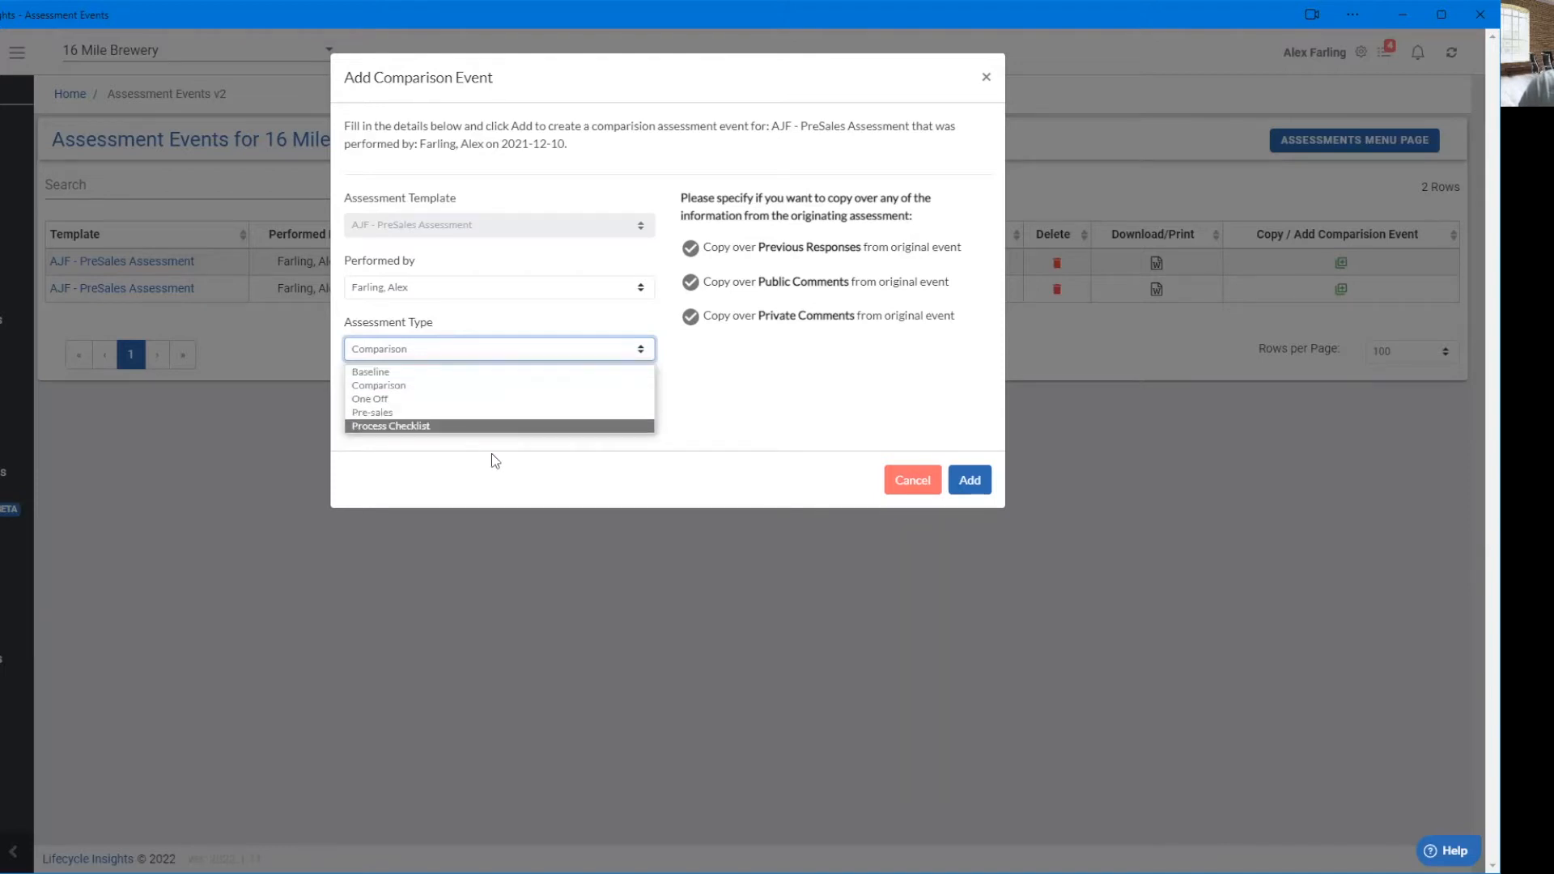
left_click(912, 480)
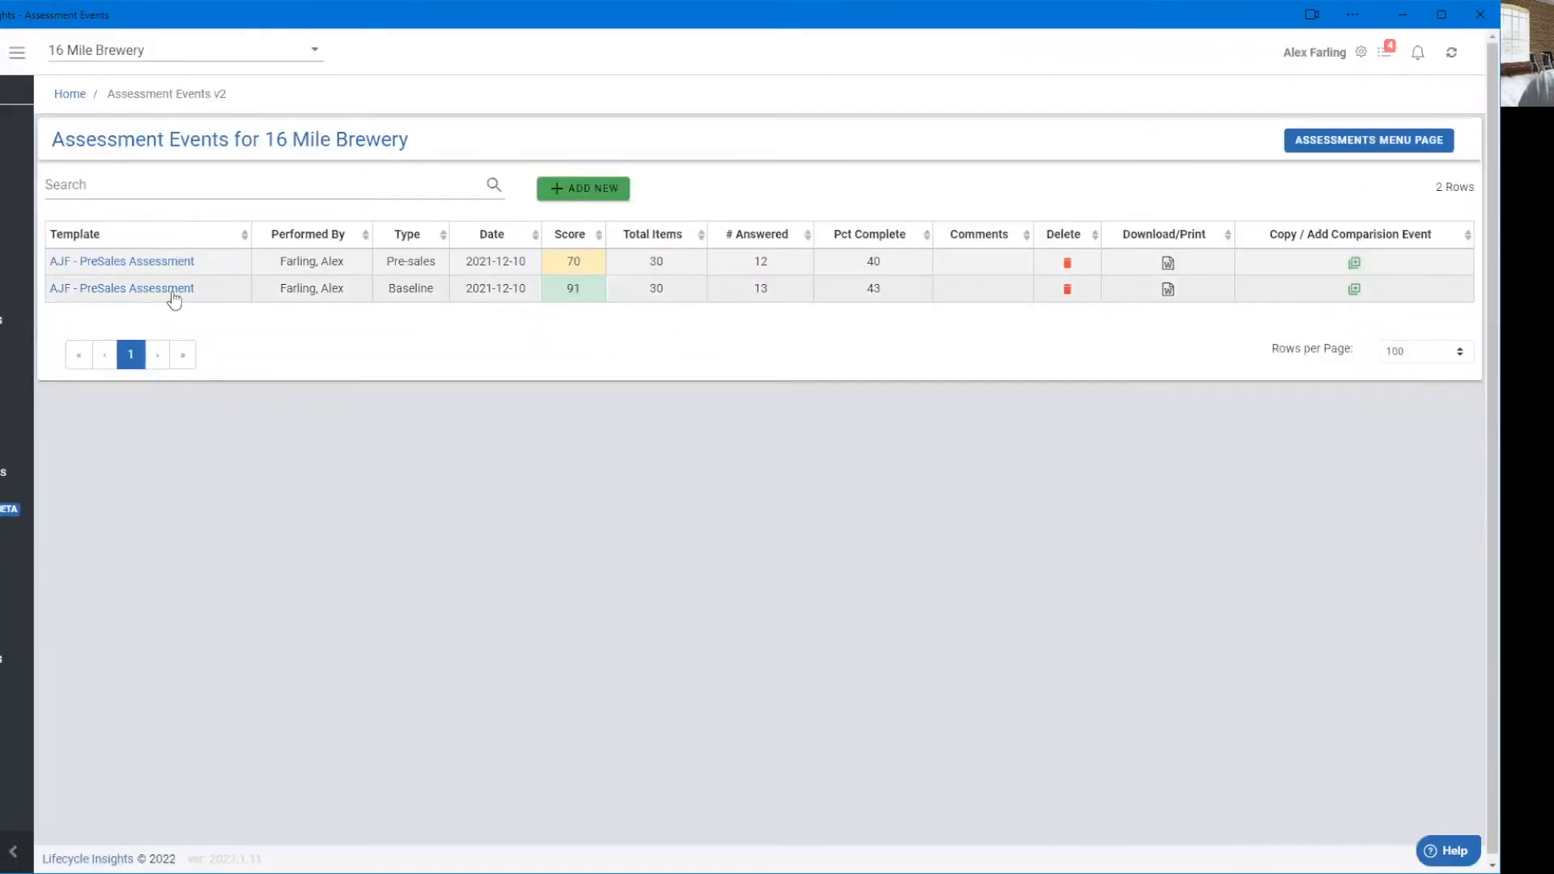
Open the Baseline assessment event and compare its hardware responses with those marked from the previous assessment.
left_click(147, 293)
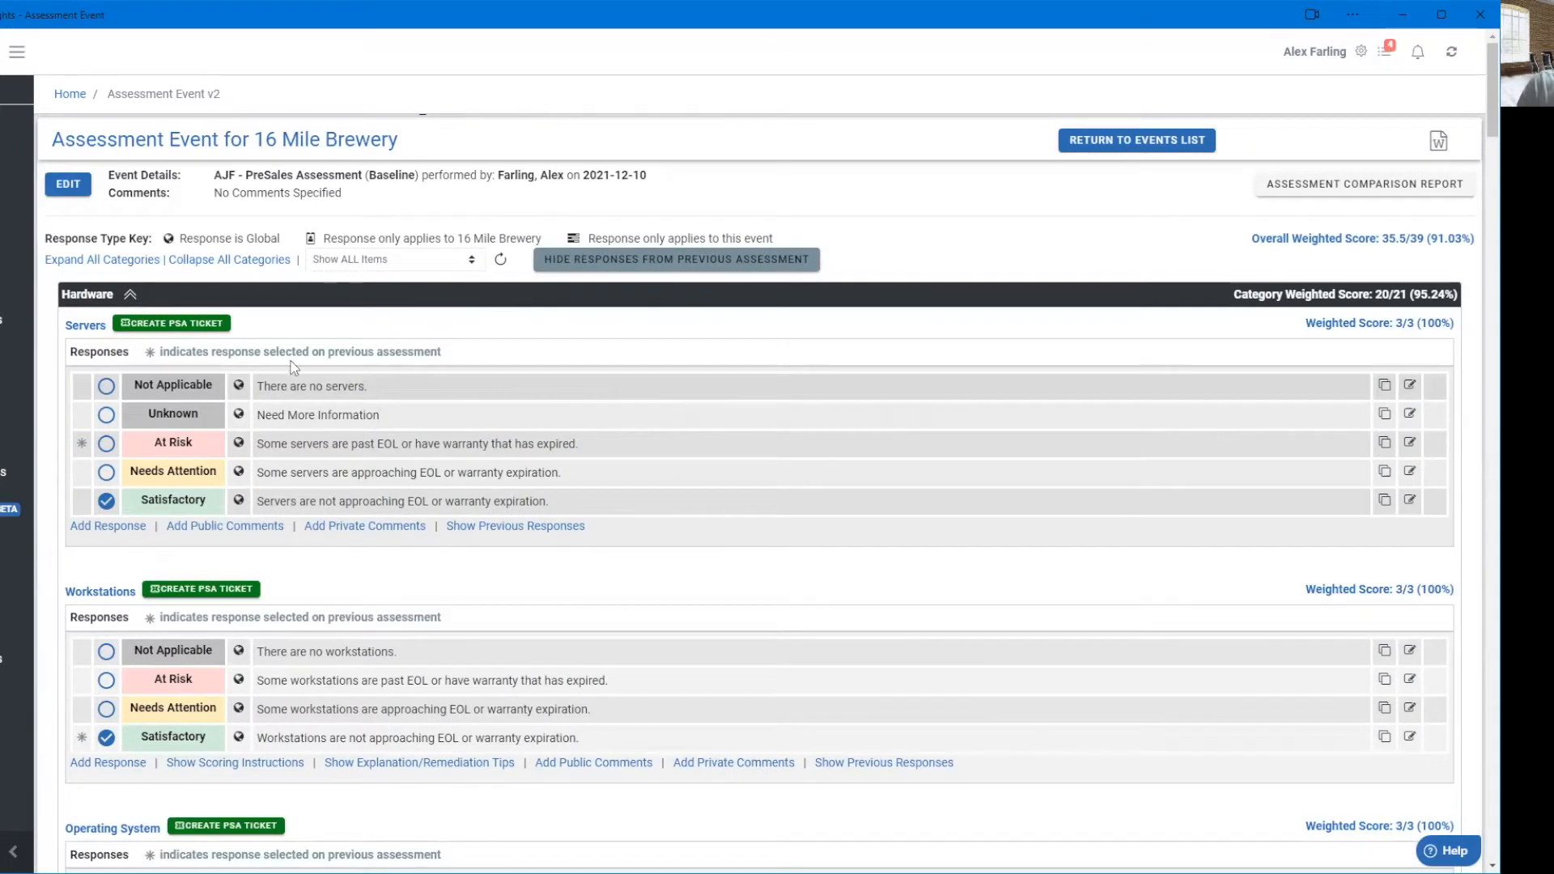
left_click_drag(283, 502, 583, 478)
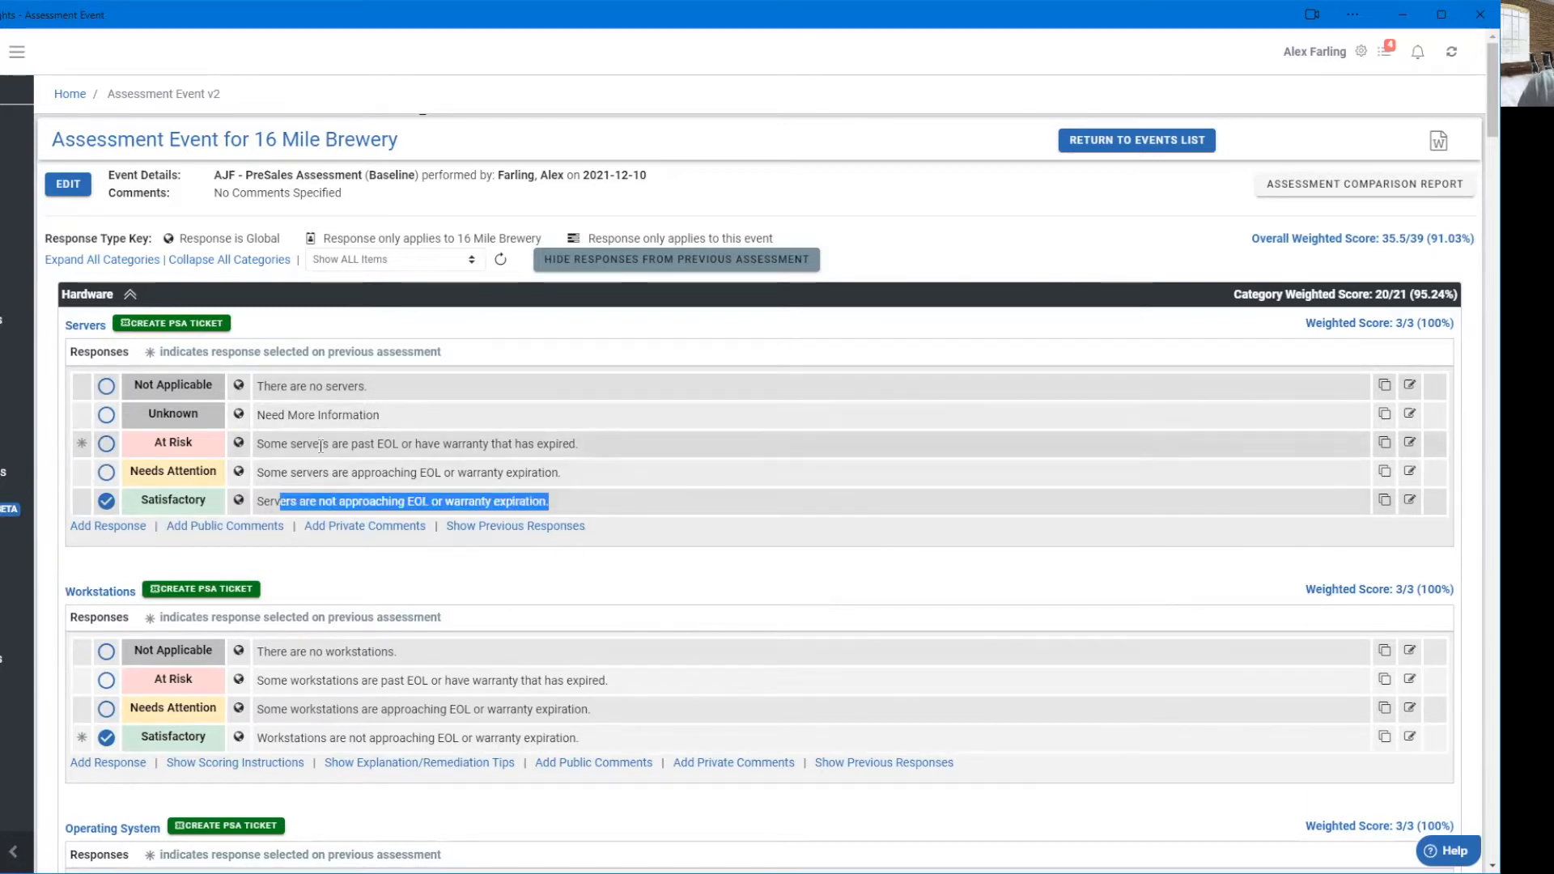
scroll(364, 458, "down", 2)
scroll(365, 457, "down", 2)
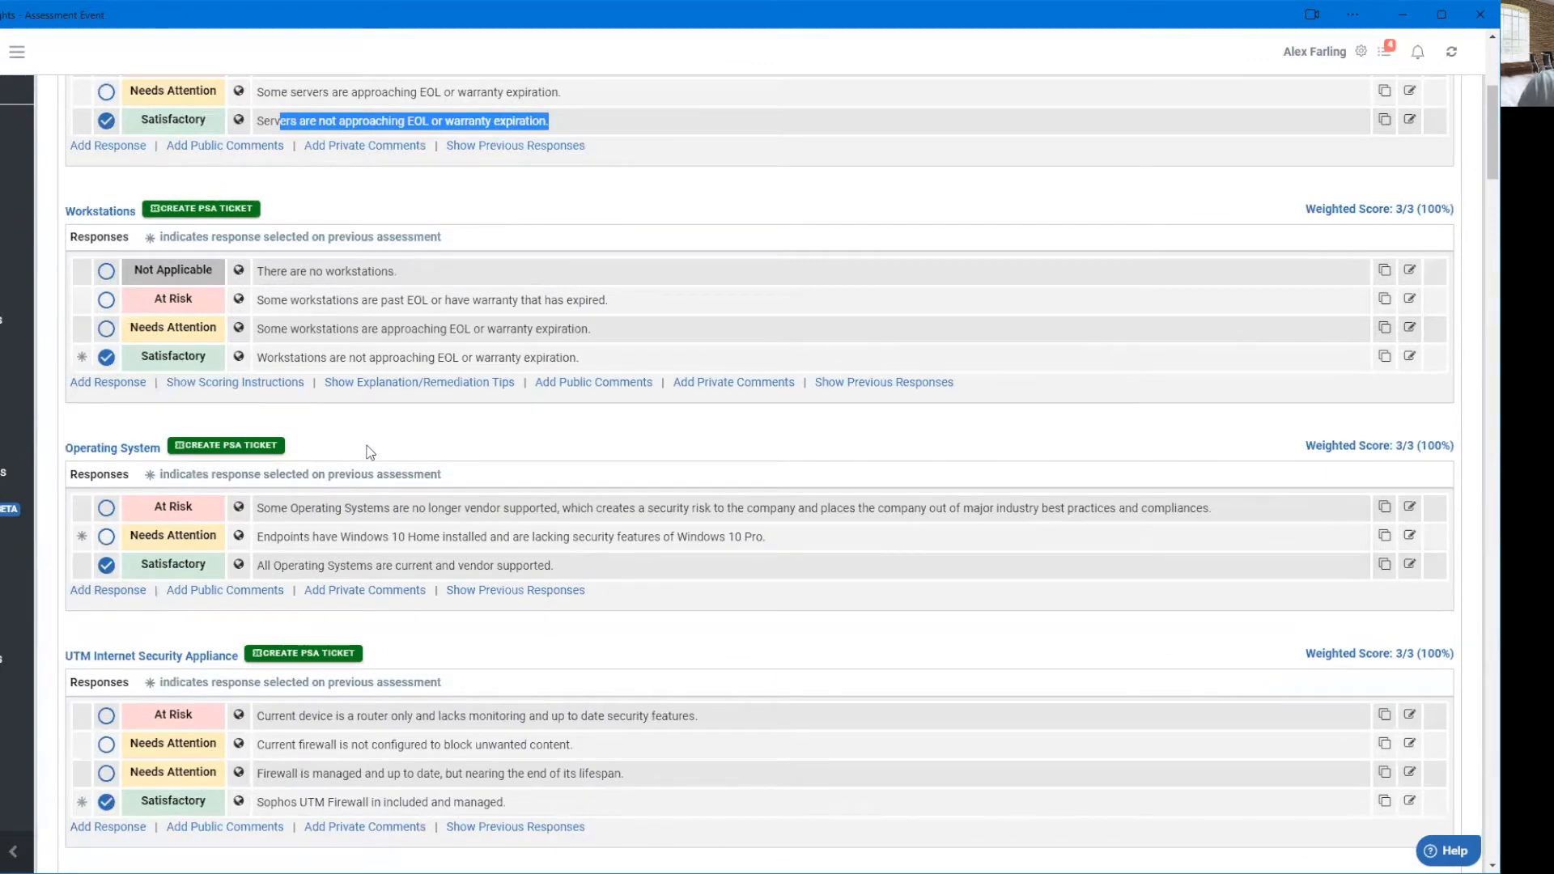
scroll(370, 452, "up", 4)
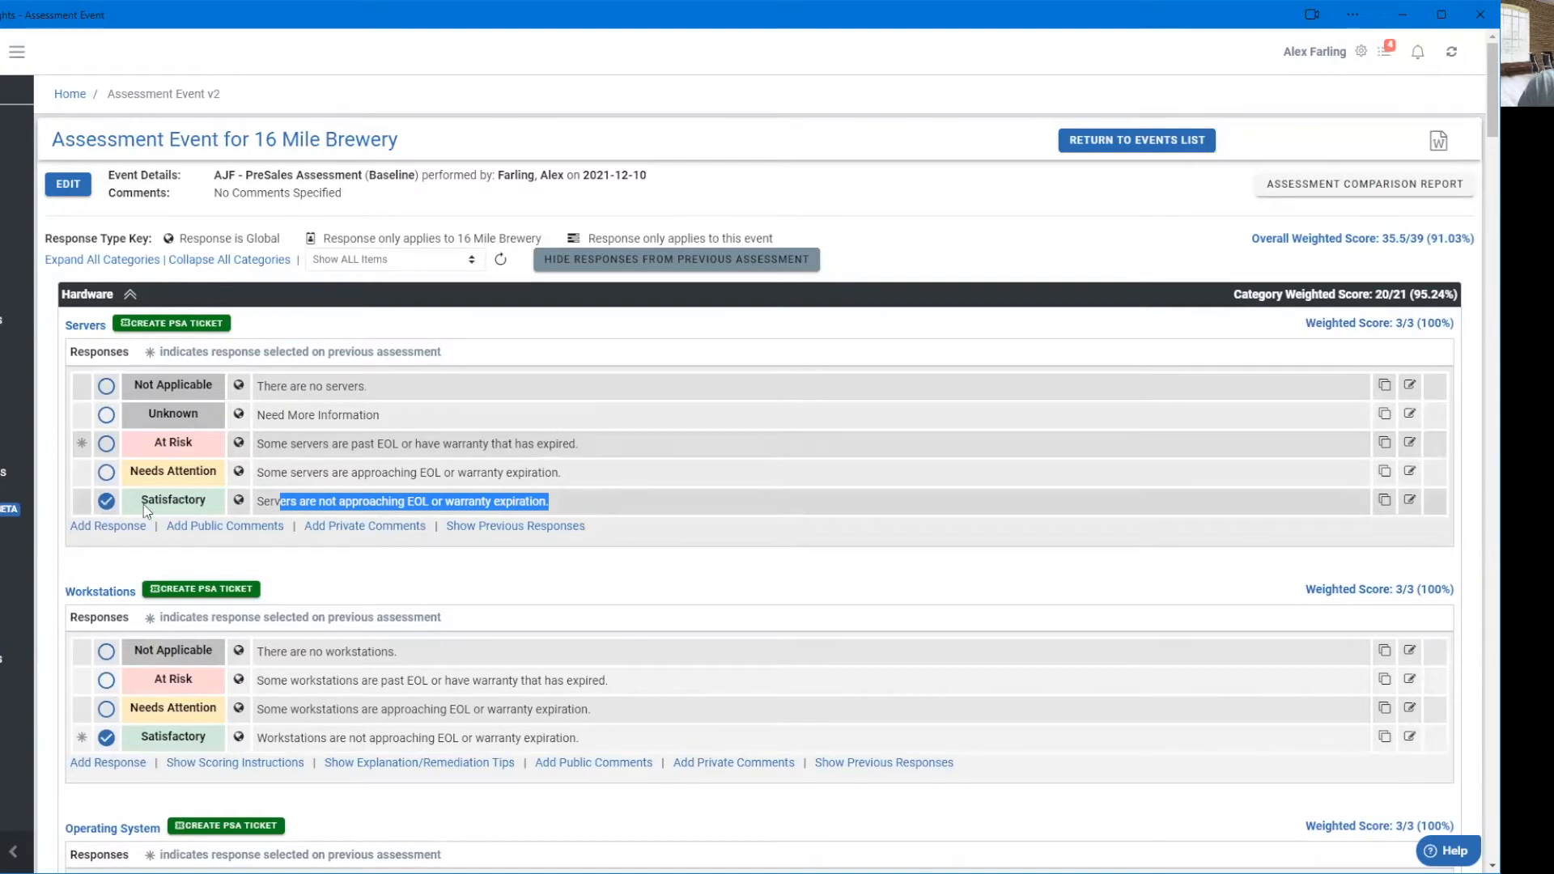
In the Baseline event's hardware responses, set Switches to the Satisfactory response about deployed Next Generation cloud managed switches.
scroll(113, 509, "down", 3)
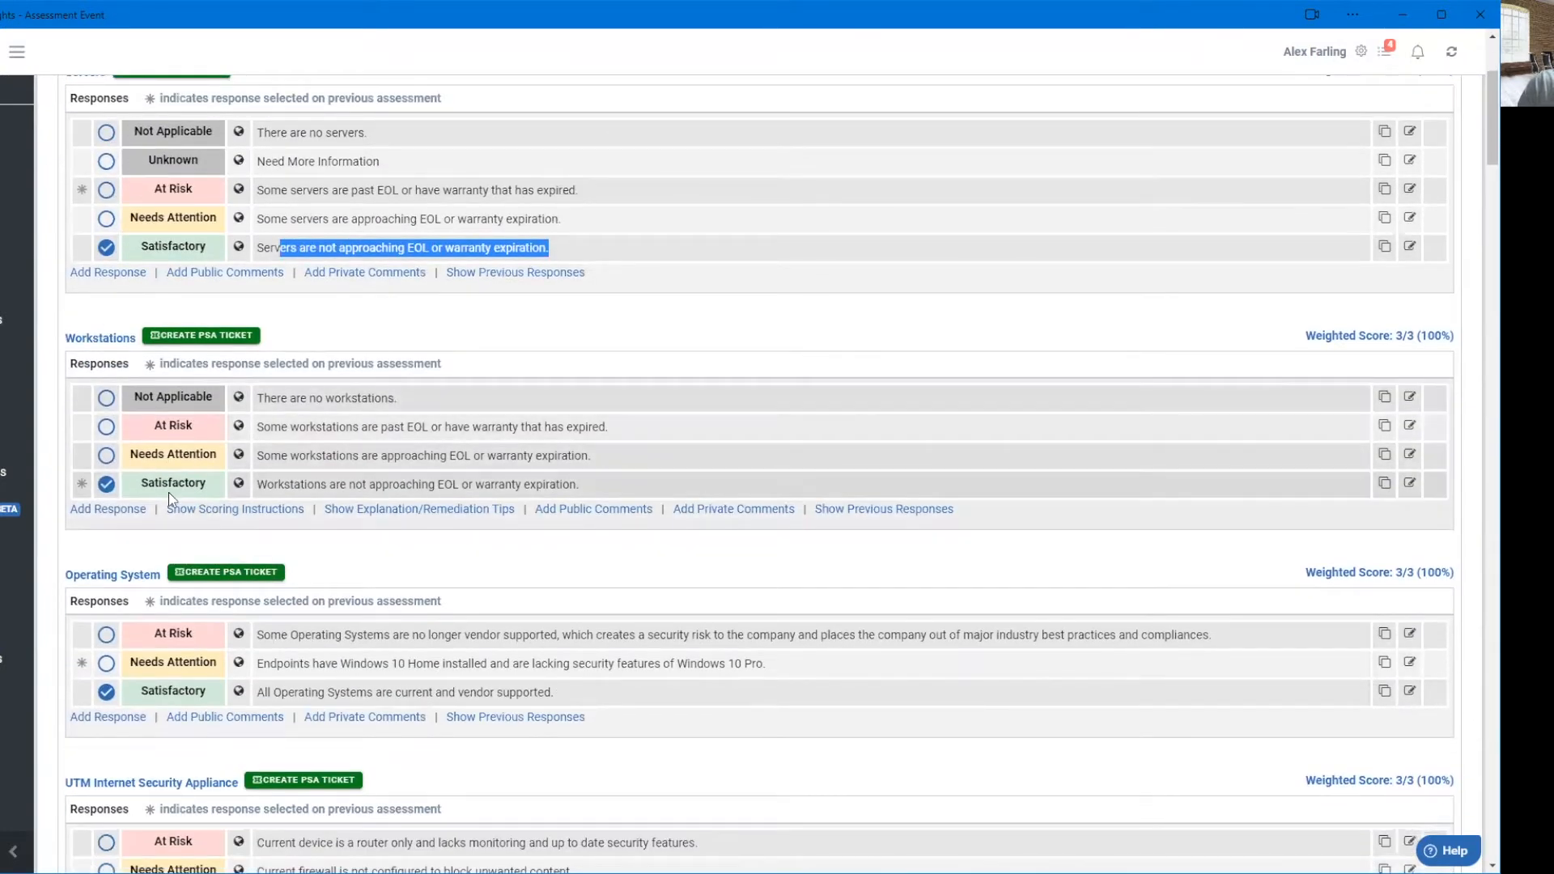
scroll(162, 486, "down", 3)
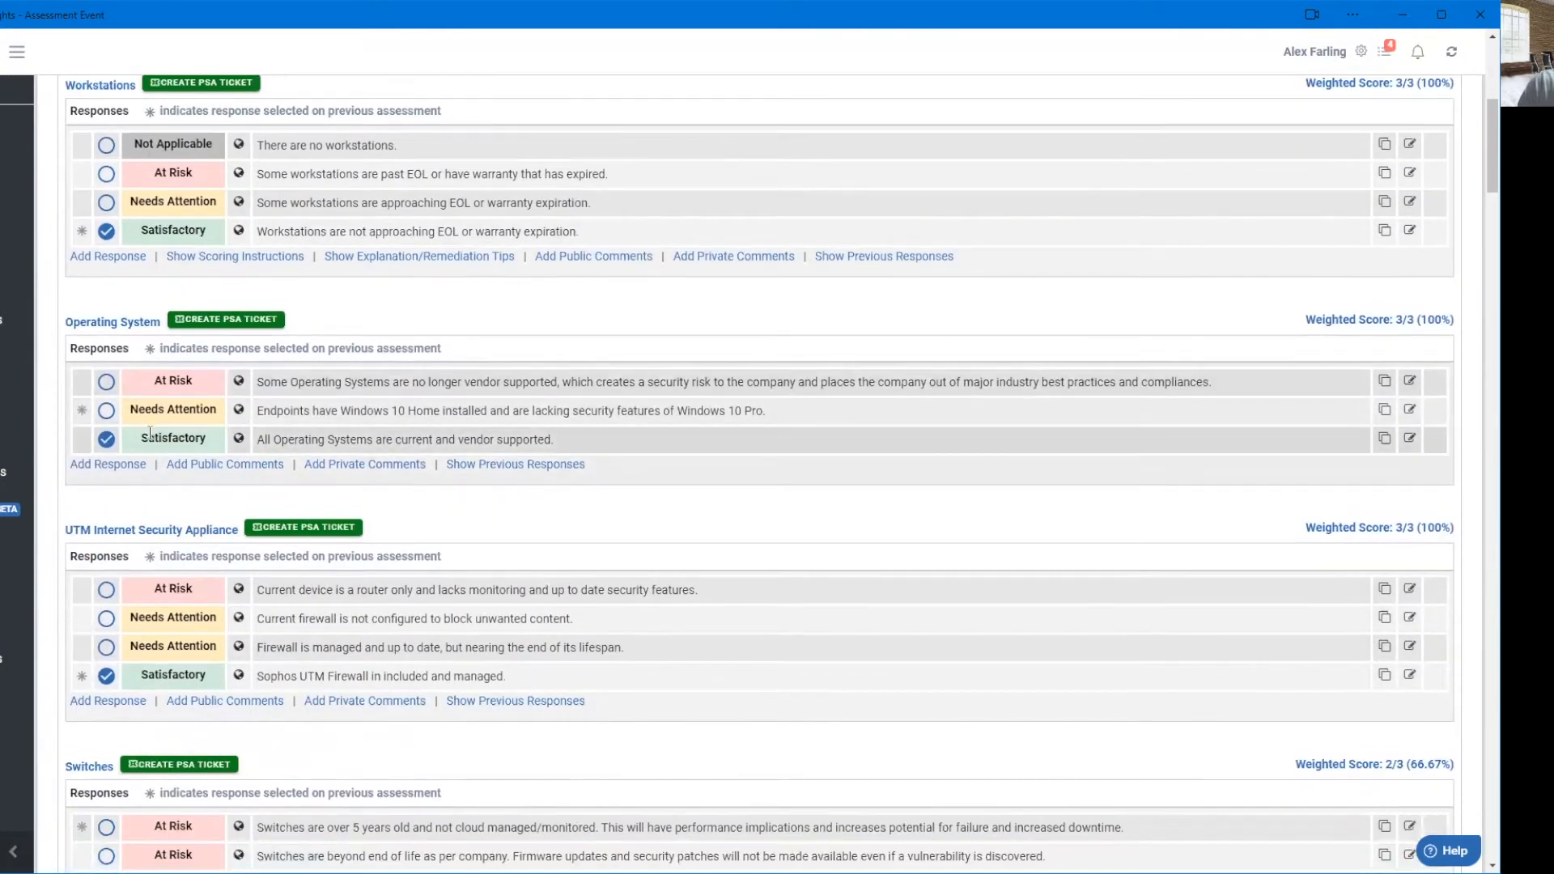
left_click_drag(265, 440, 445, 438)
scroll(257, 503, "down", 4)
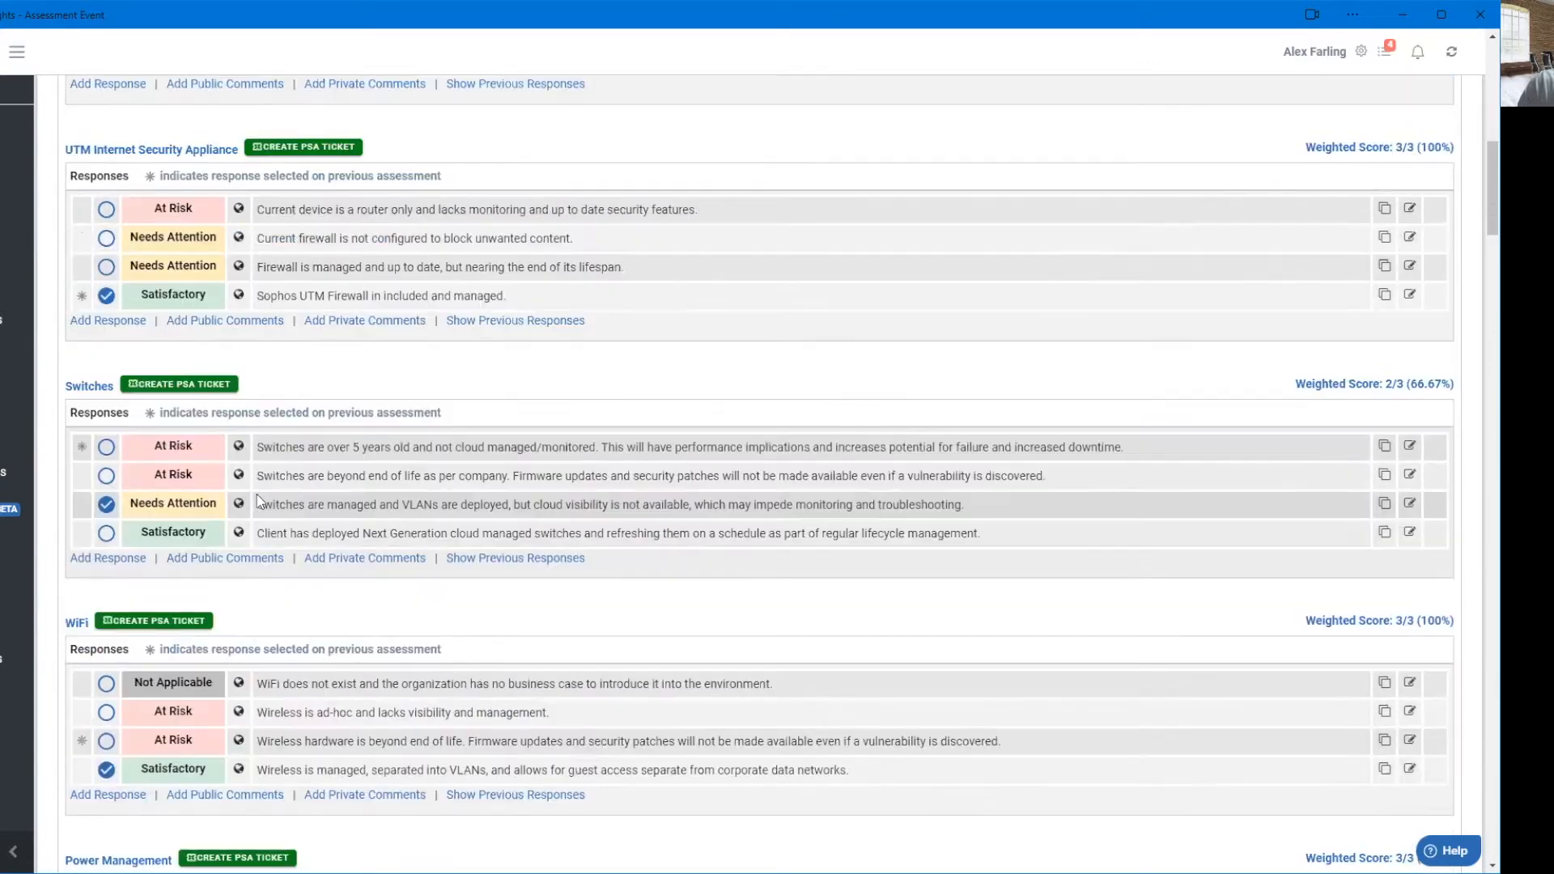
left_click_drag(268, 448, 579, 448)
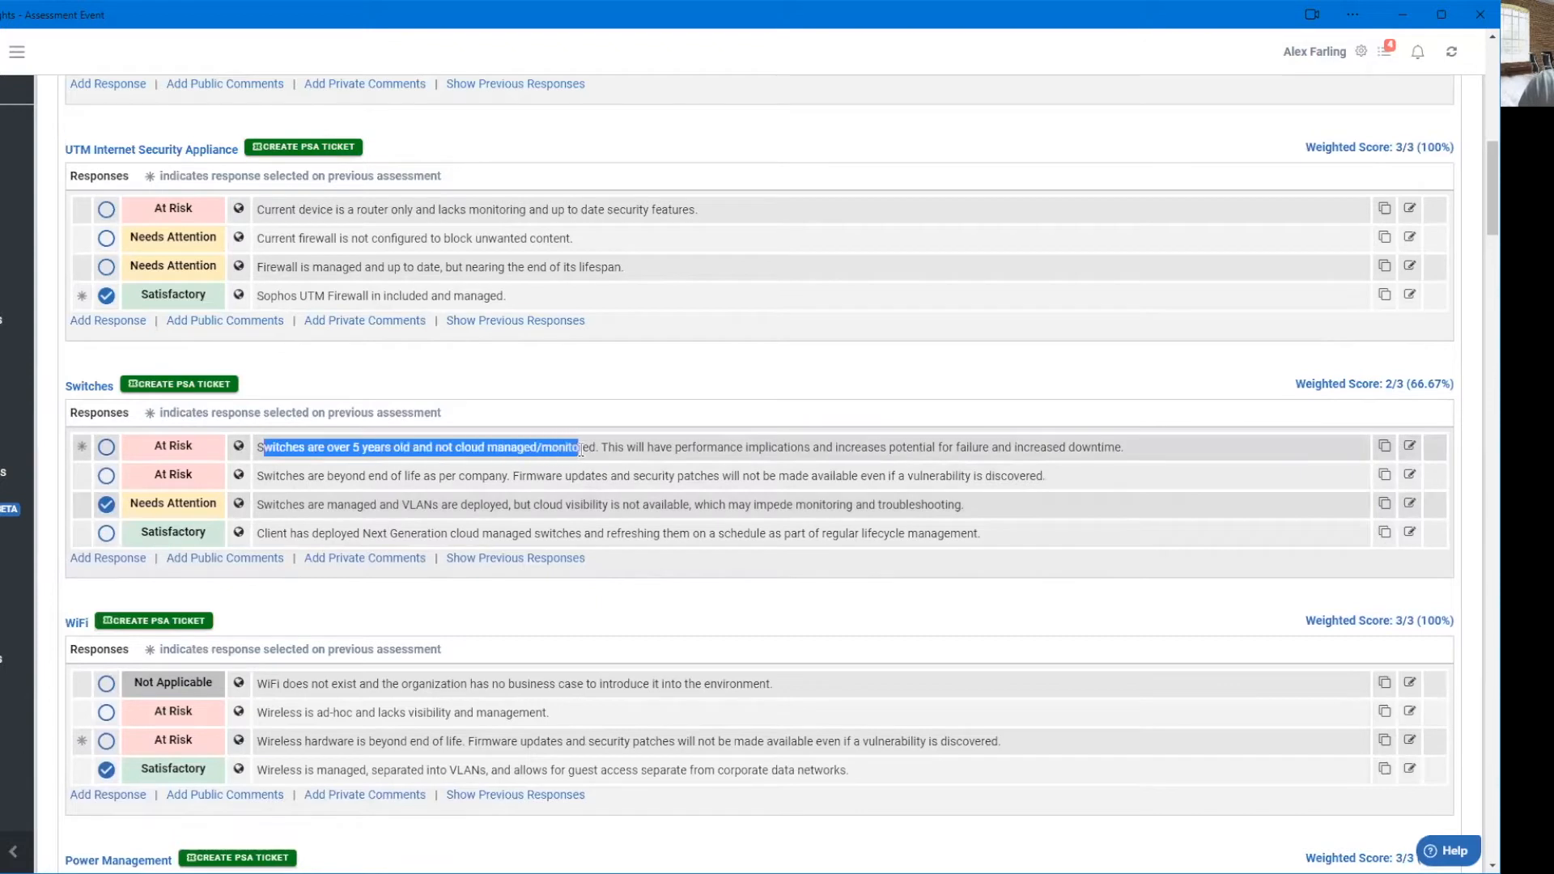
left_click(106, 534)
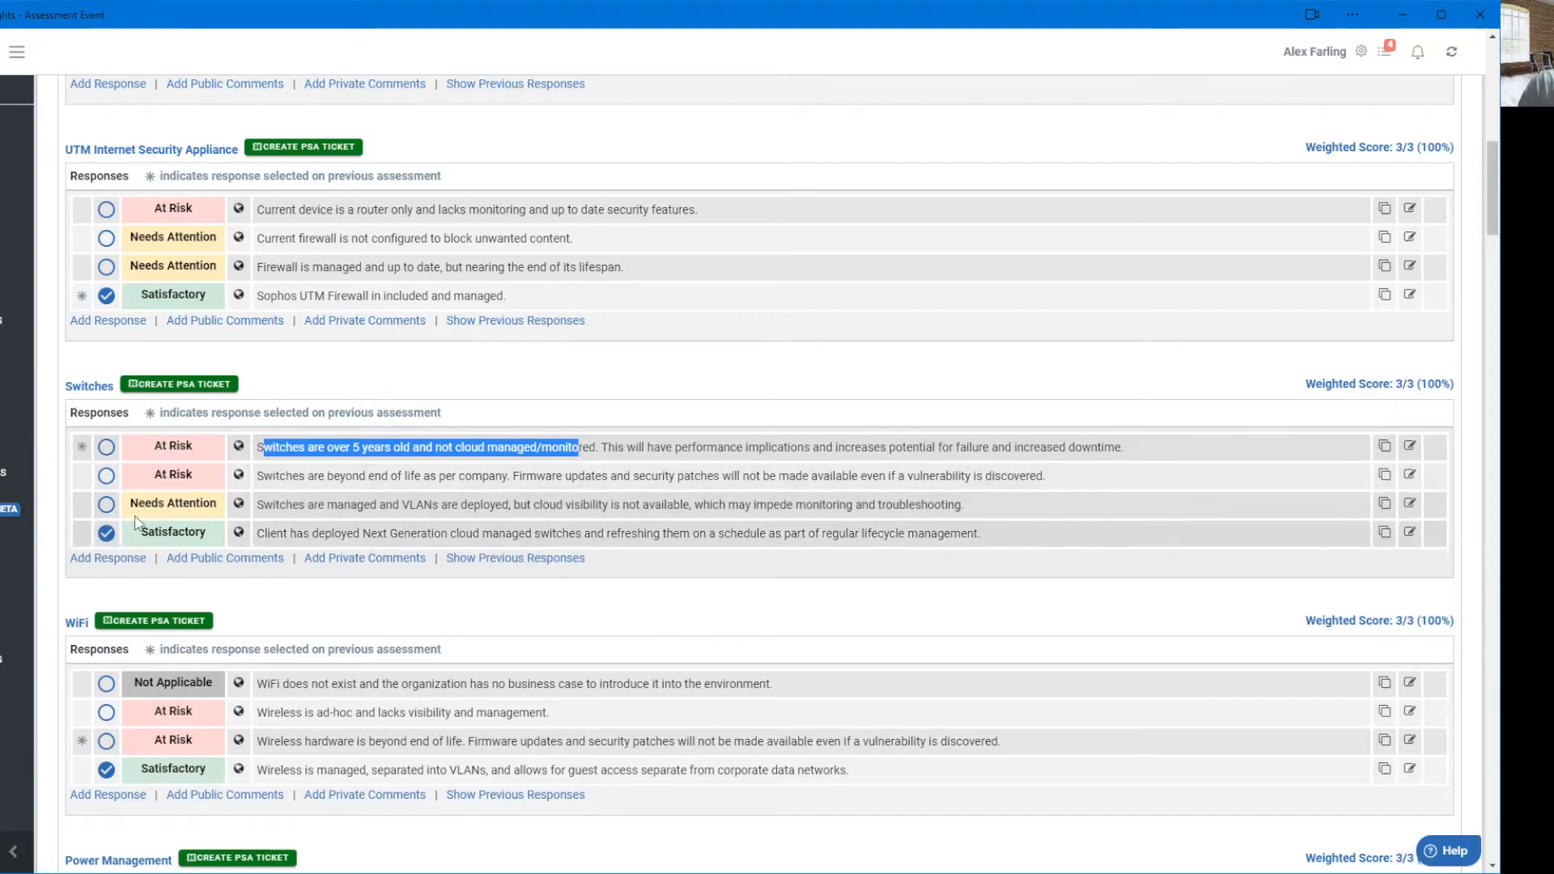
left_click_drag(693, 556, 690, 550)
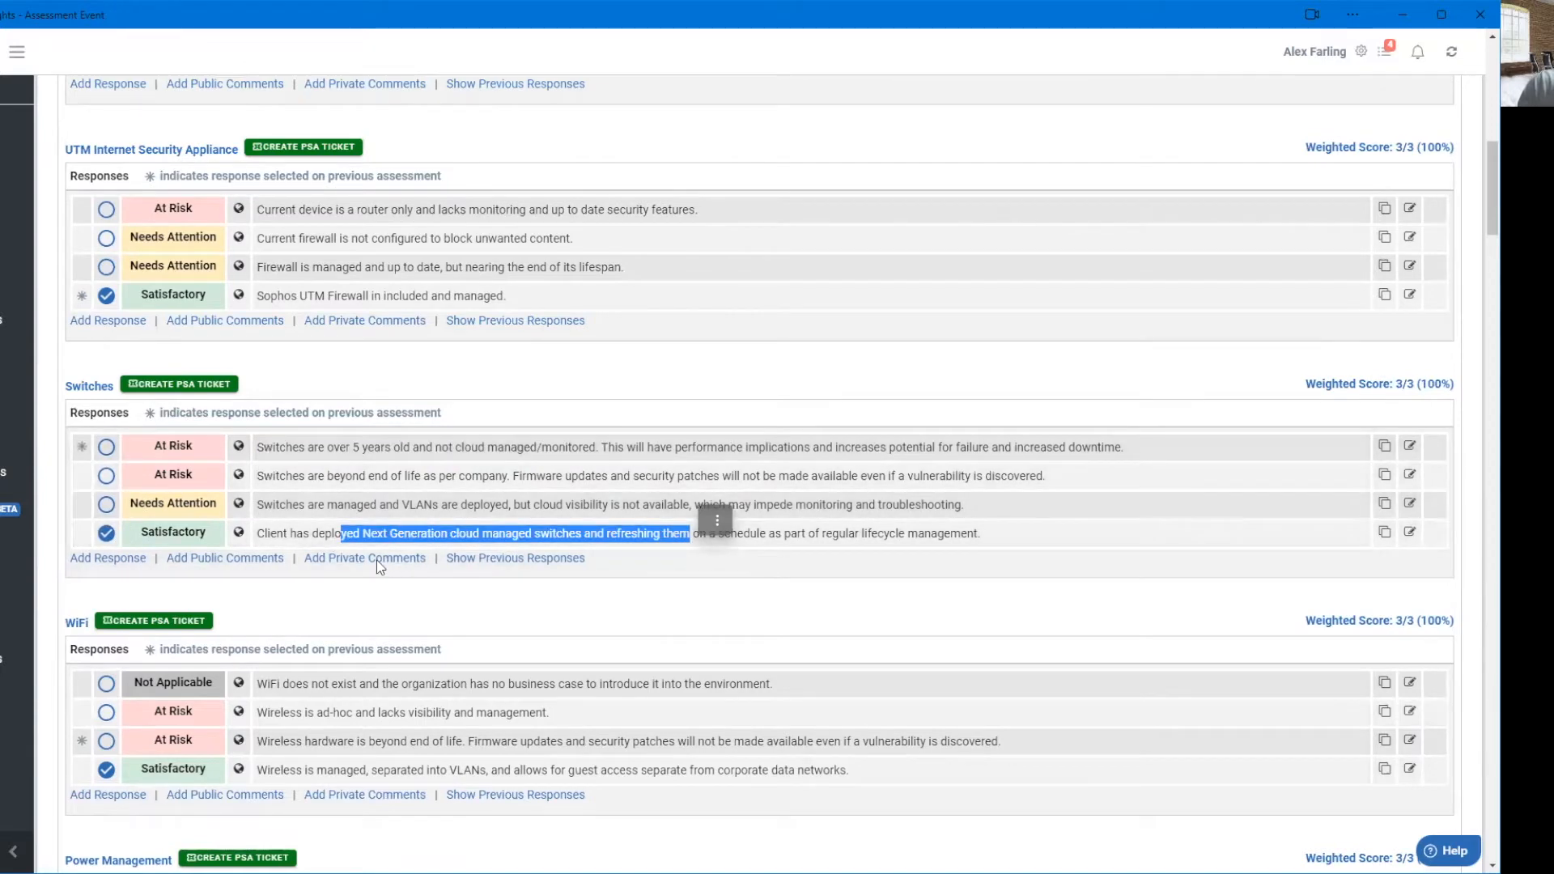
Compare the WiFi, Power Management, Backup & Disaster Recovery and Backup of Cloud Services responses with those marked from the previous assessment.
scroll(356, 534, "down", 3)
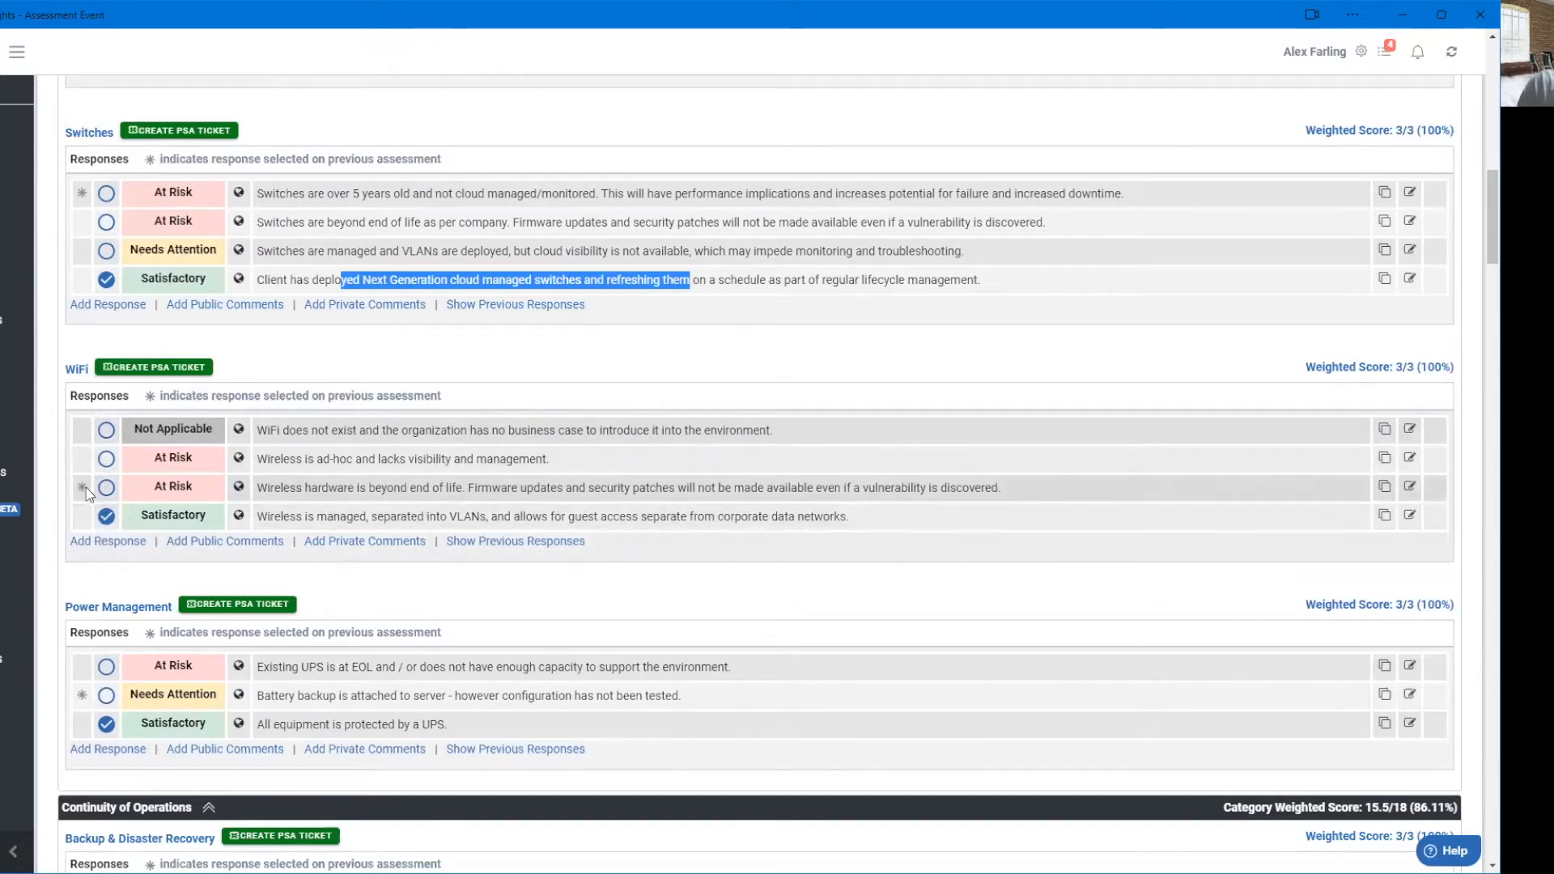
scroll(94, 485, "down", 3)
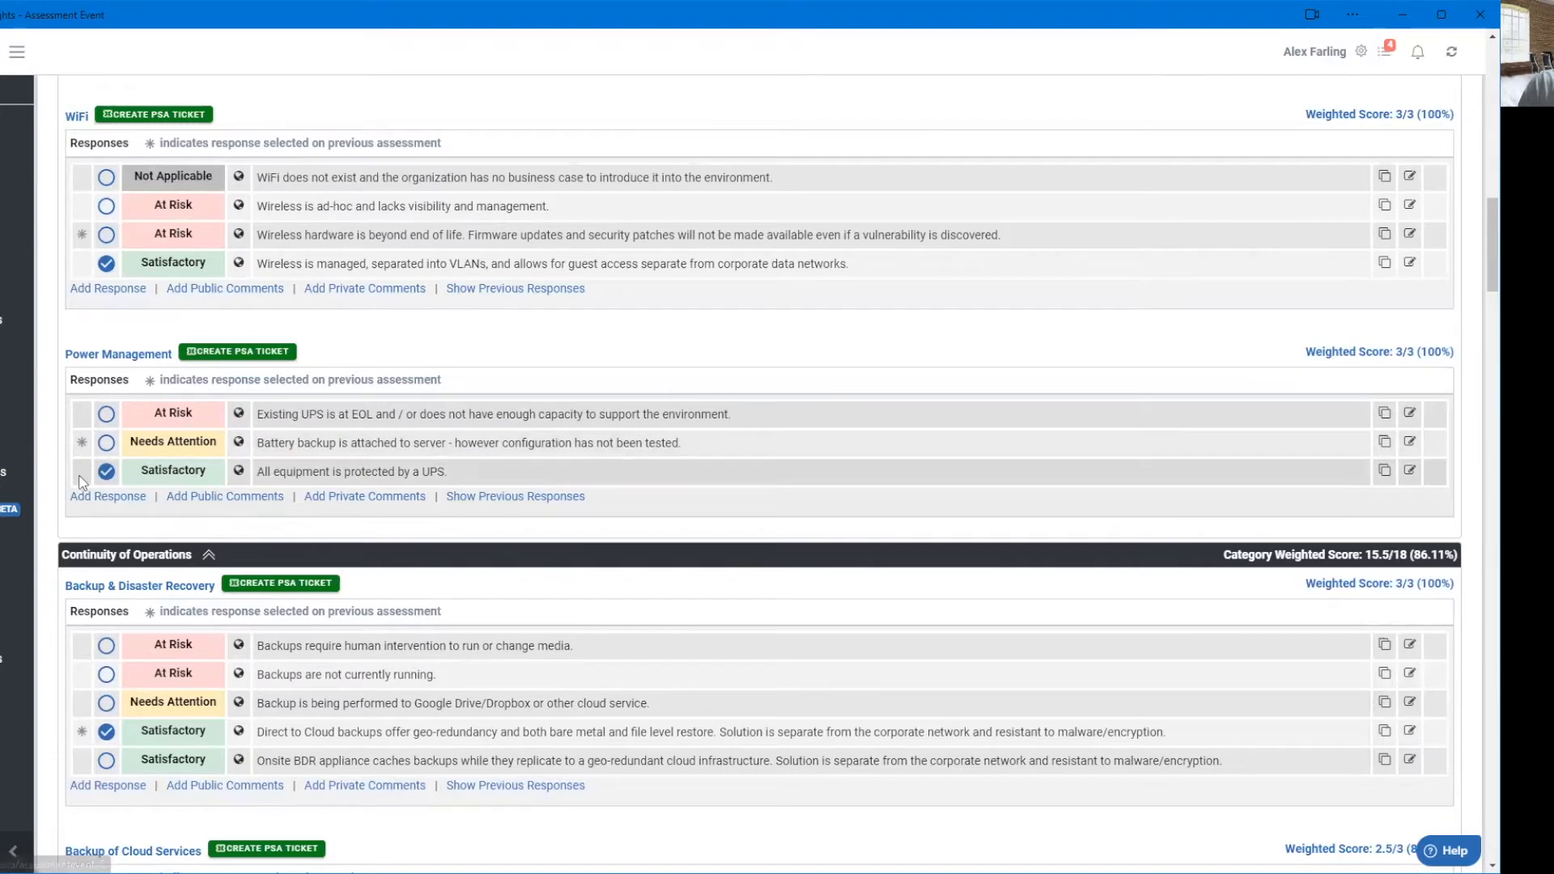
scroll(81, 486, "down", 3)
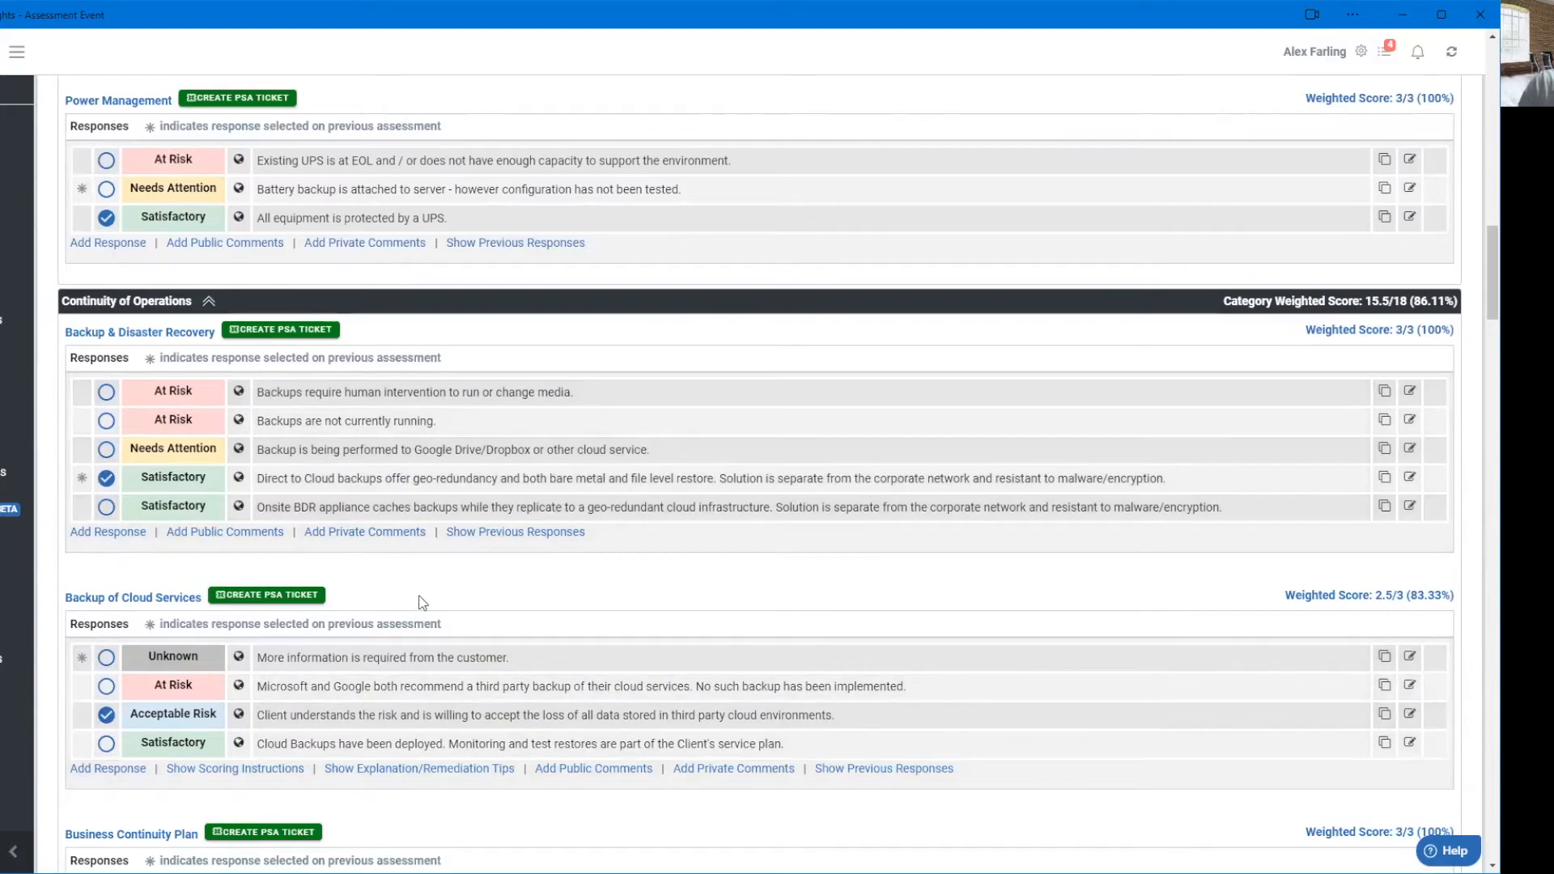
scroll(422, 595, "up", 15)
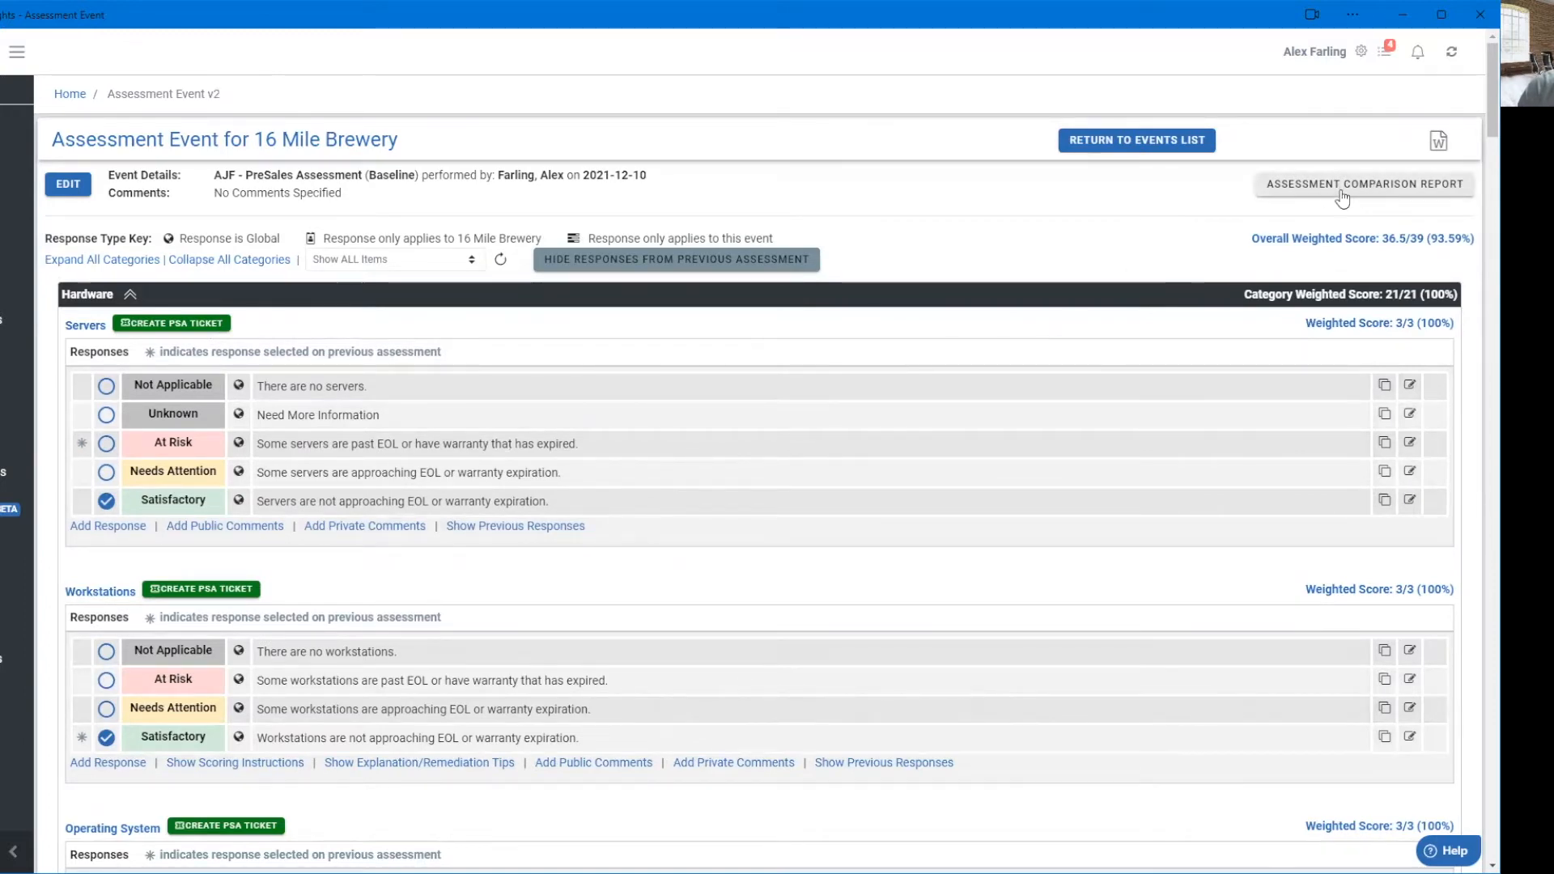
Open the assessment comparison report and examine the overall, Hardware, Continuity of Operations and Strategic changes between the two events.
left_click(1376, 194)
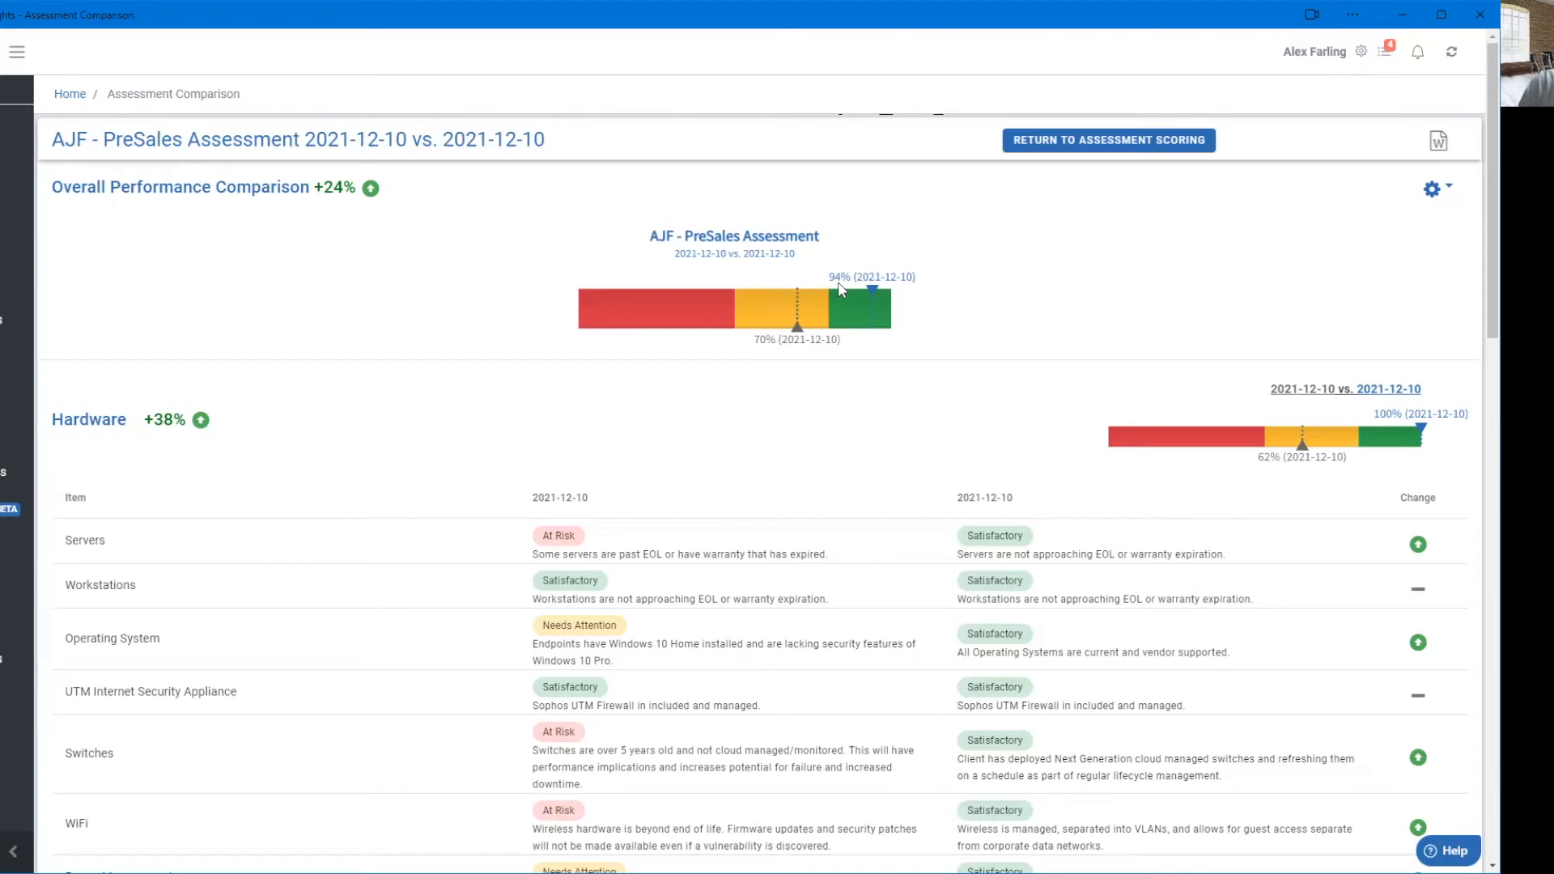
scroll(1006, 368, "down", 3)
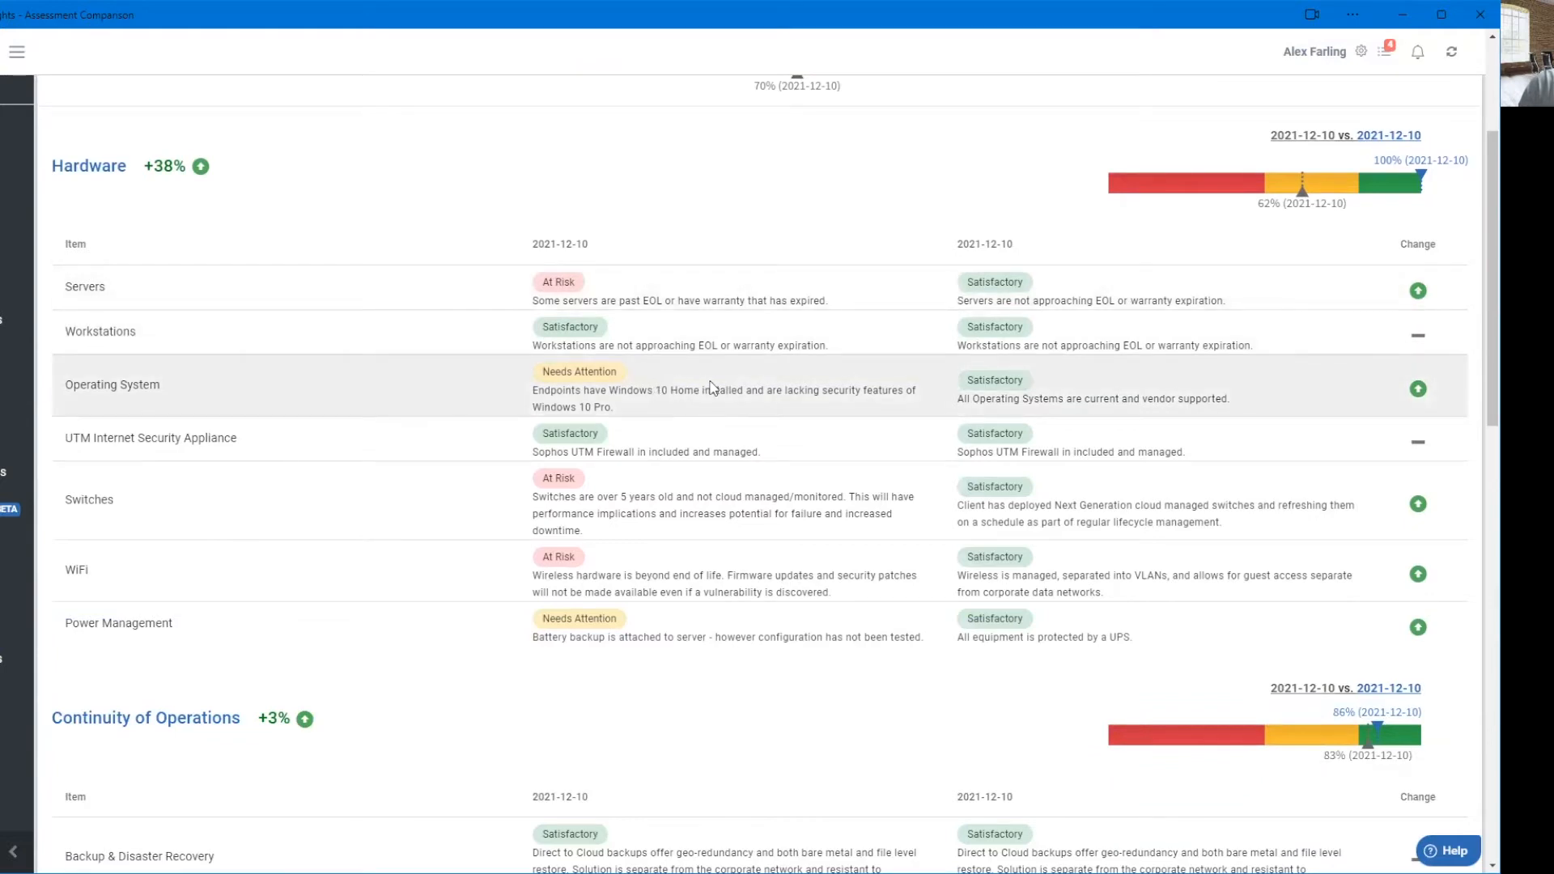
scroll(810, 396, "down", 5)
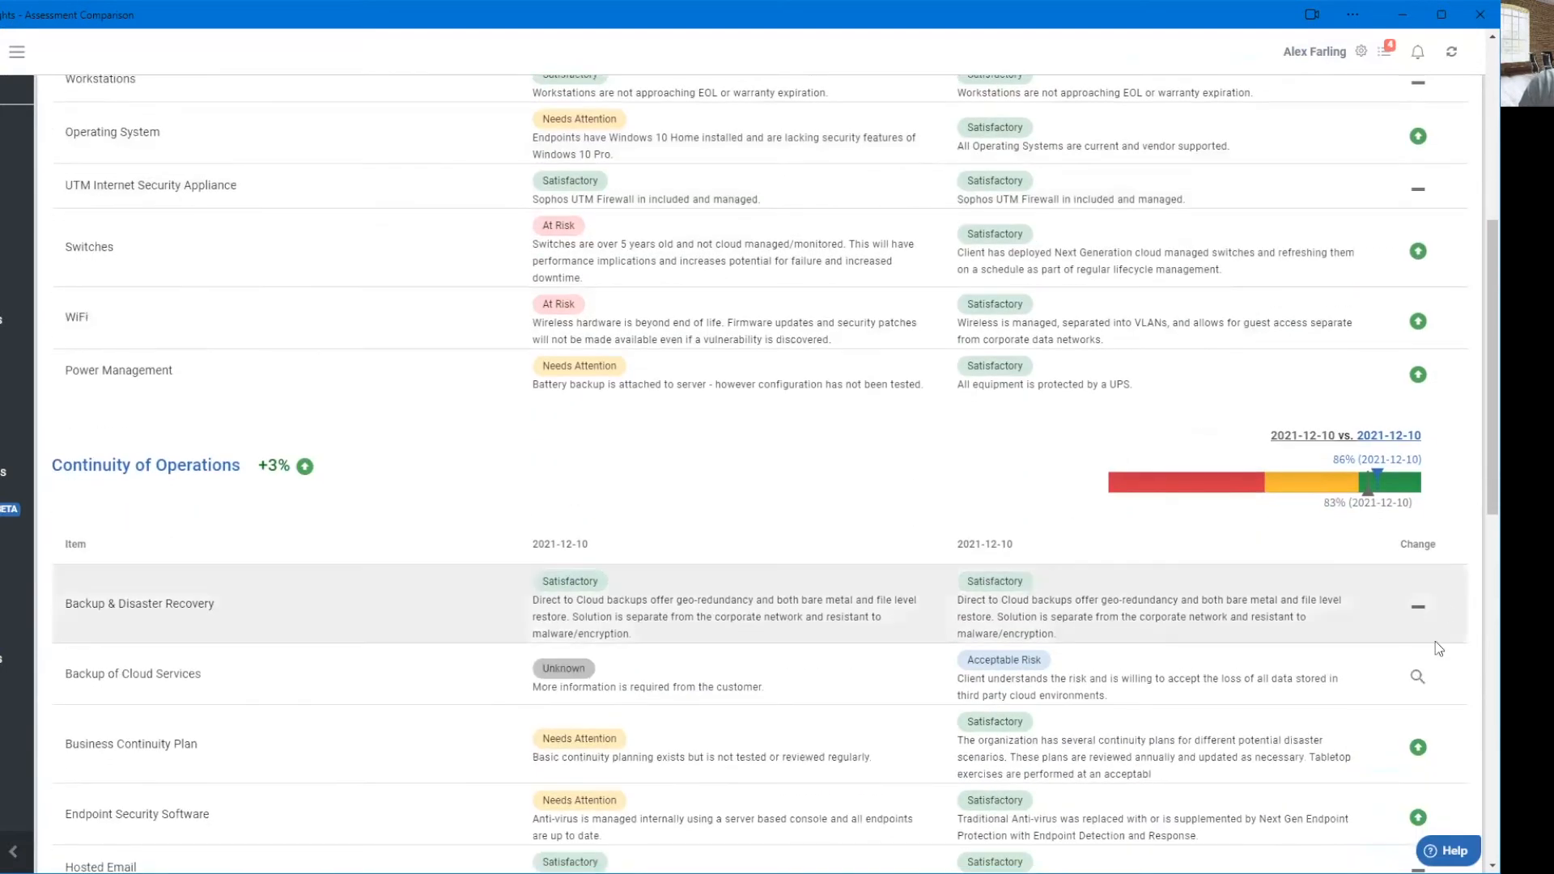
scroll(1437, 684, "down", 4)
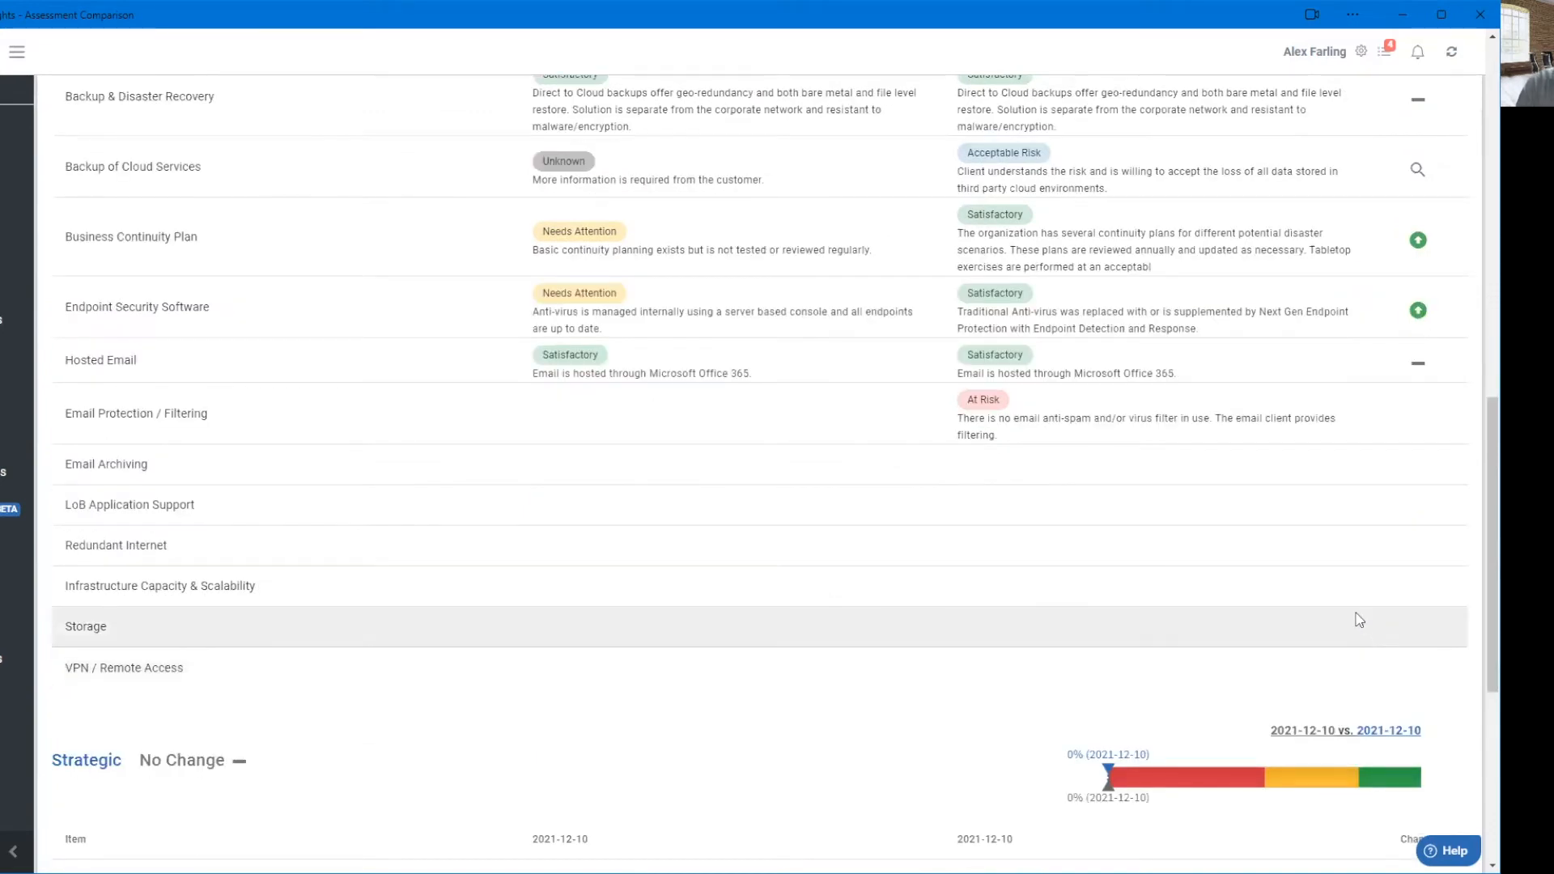
scroll(1356, 619, "down", 3)
scroll(1295, 571, "up", 9)
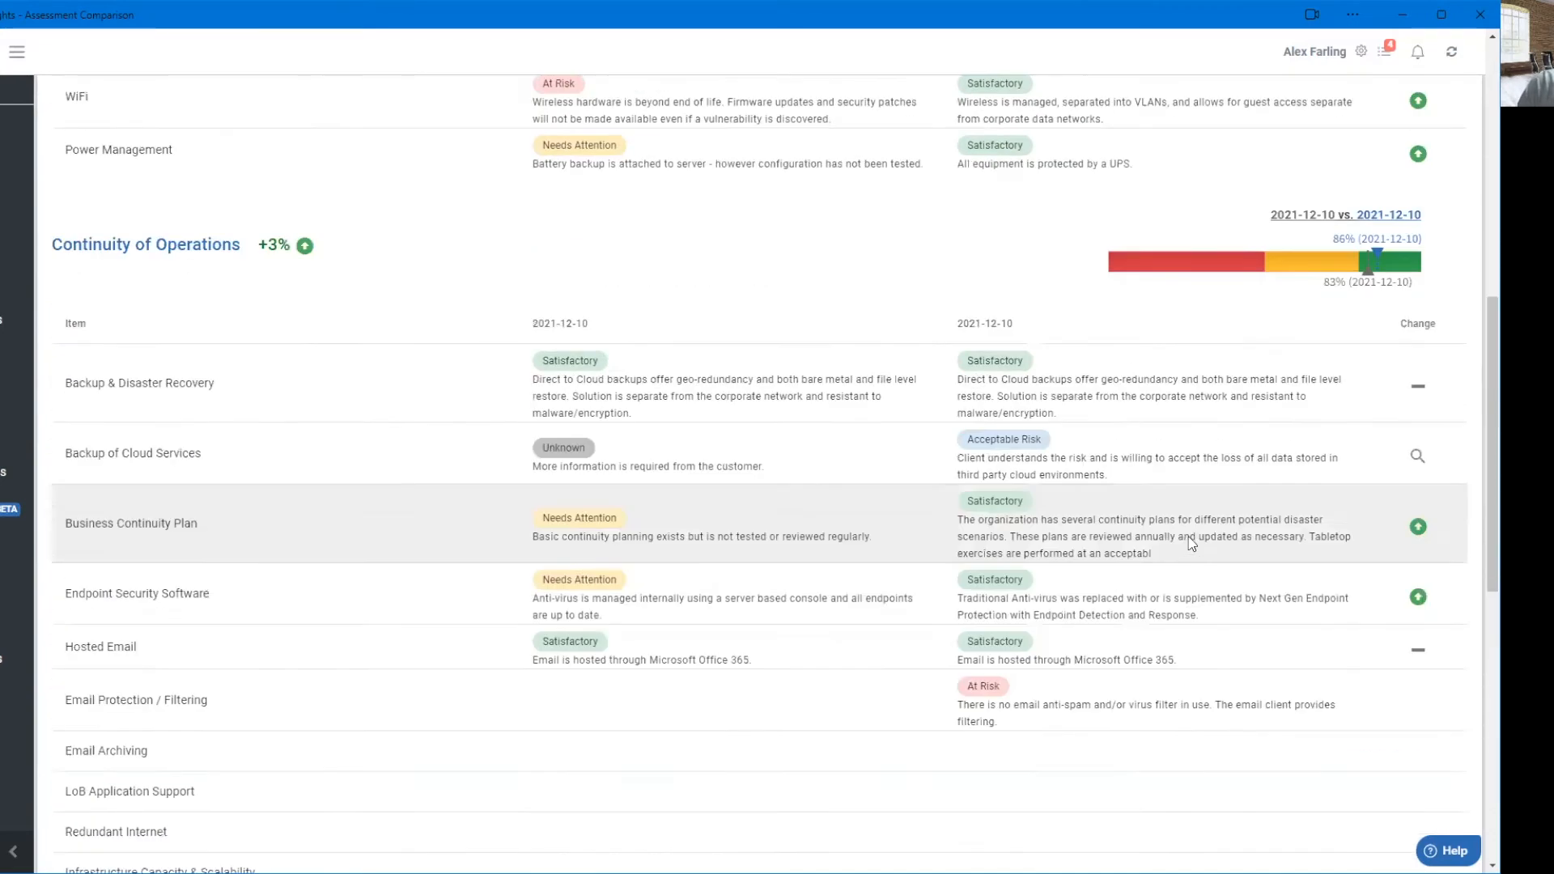
scroll(1189, 502, "up", 7)
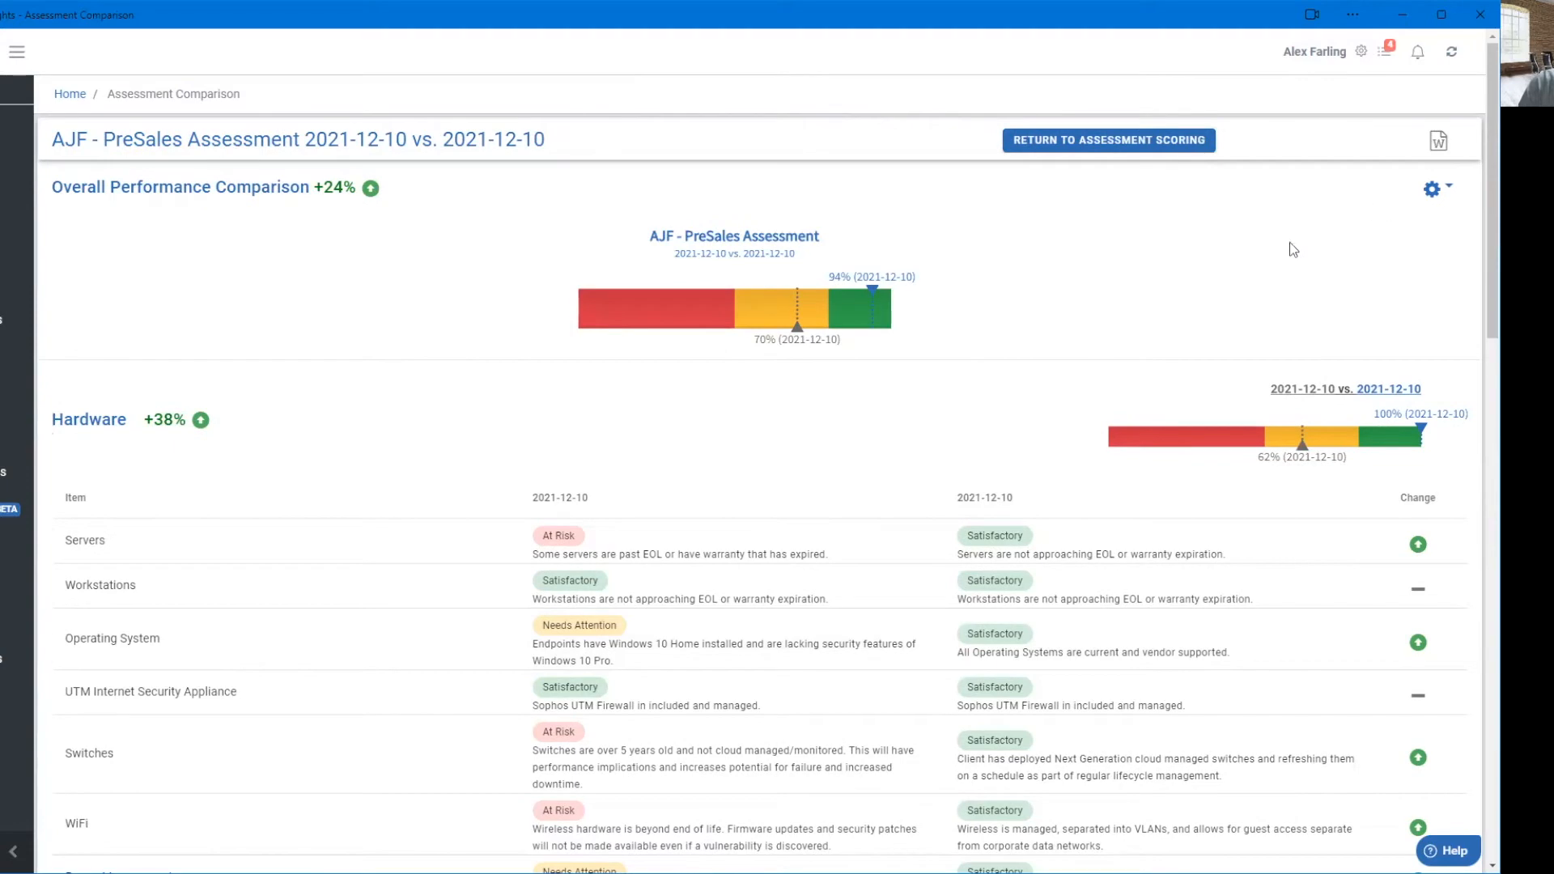
scroll(1289, 249, "down", 20)
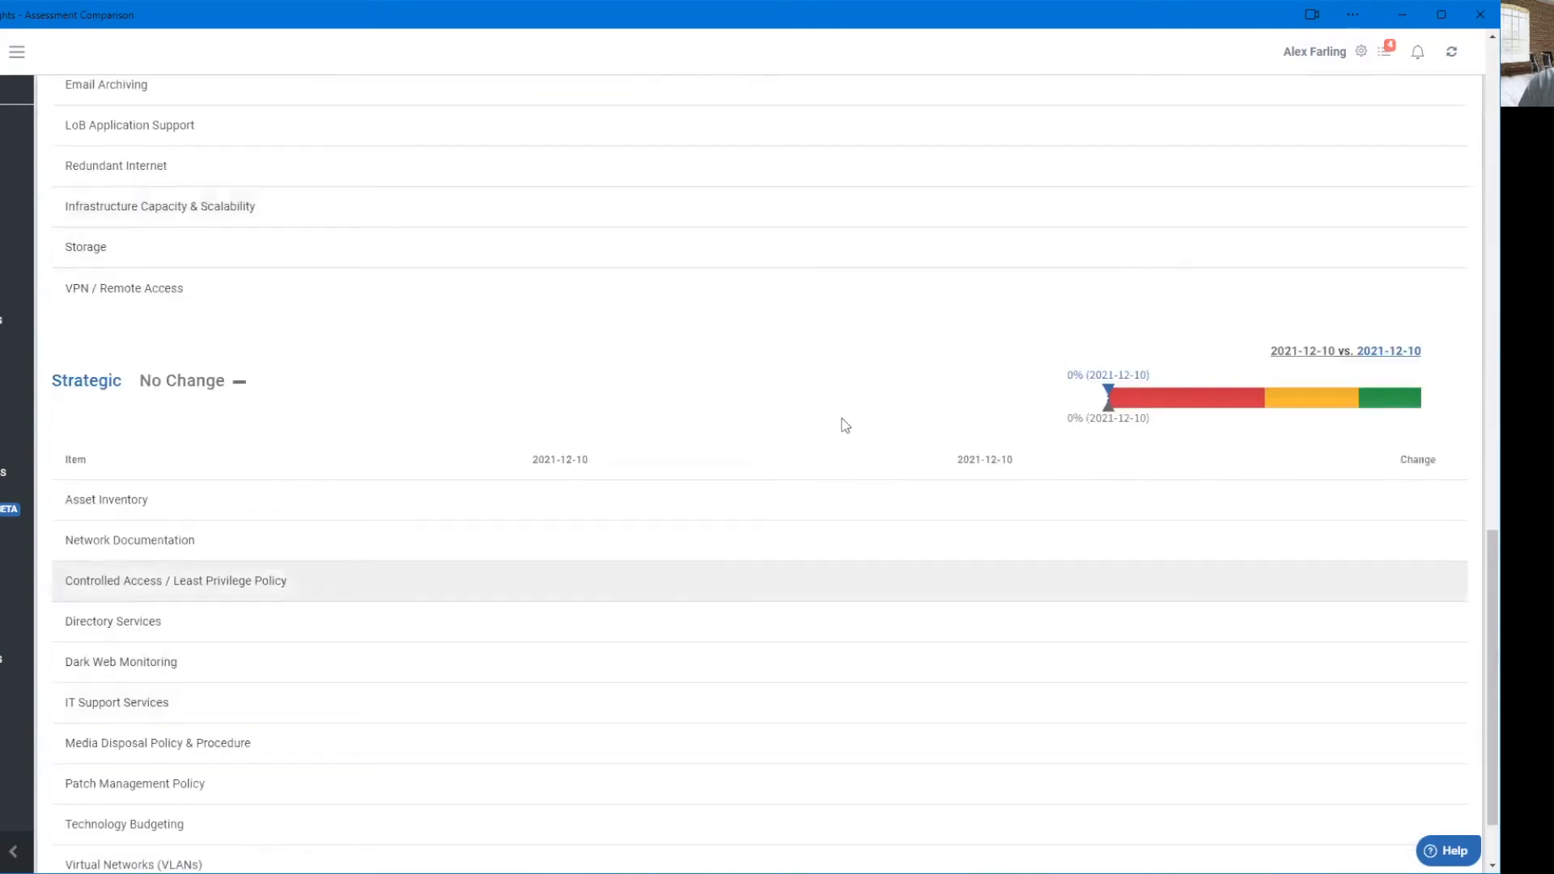
scroll(923, 538, "up", 5)
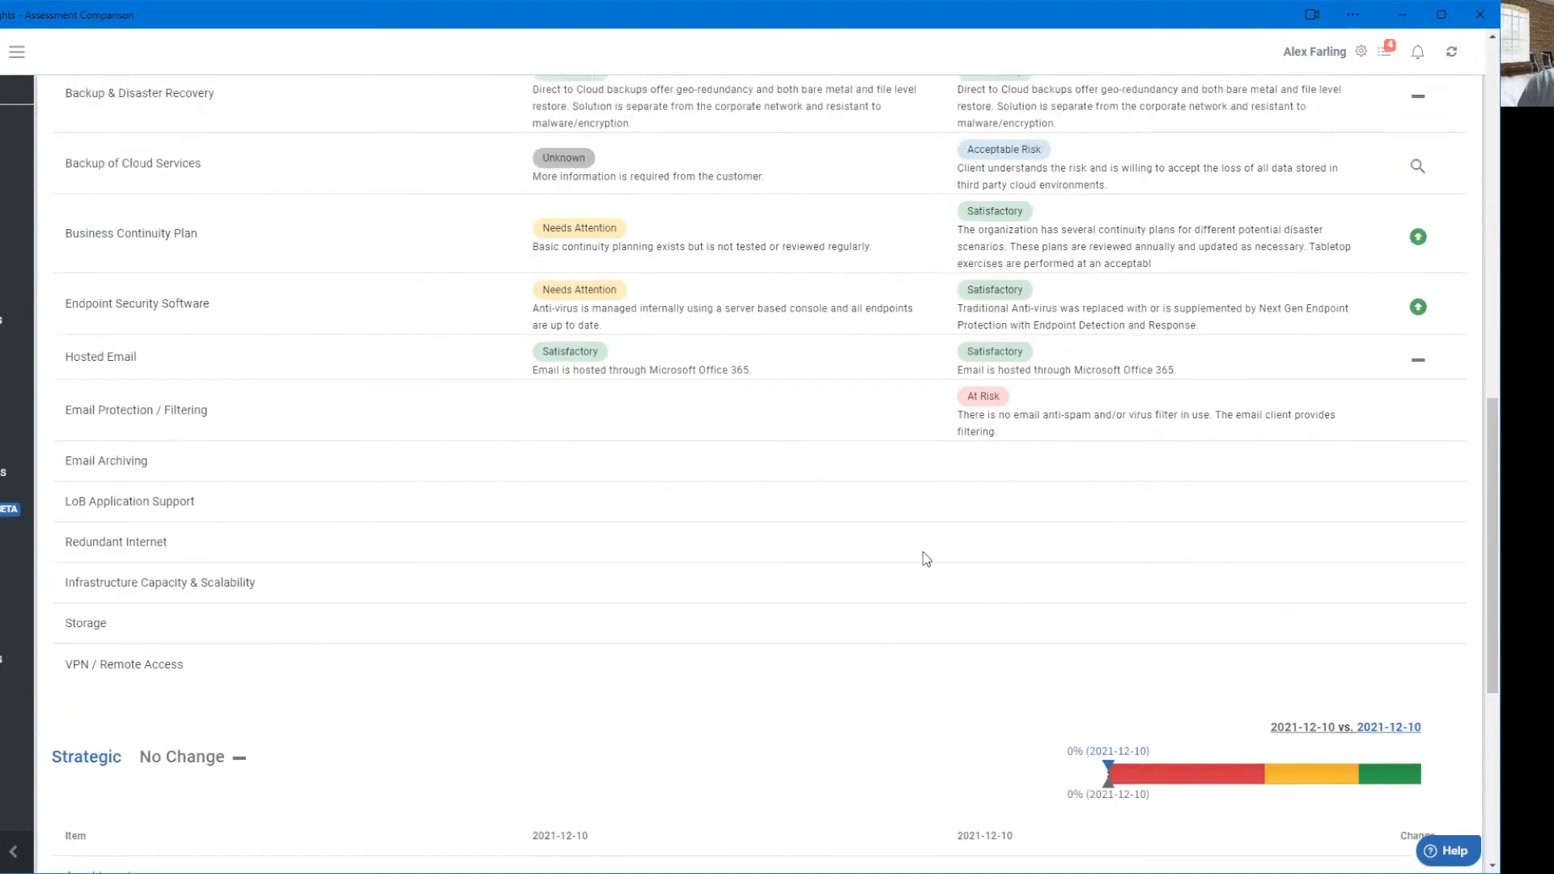
scroll(923, 681, "down", 3)
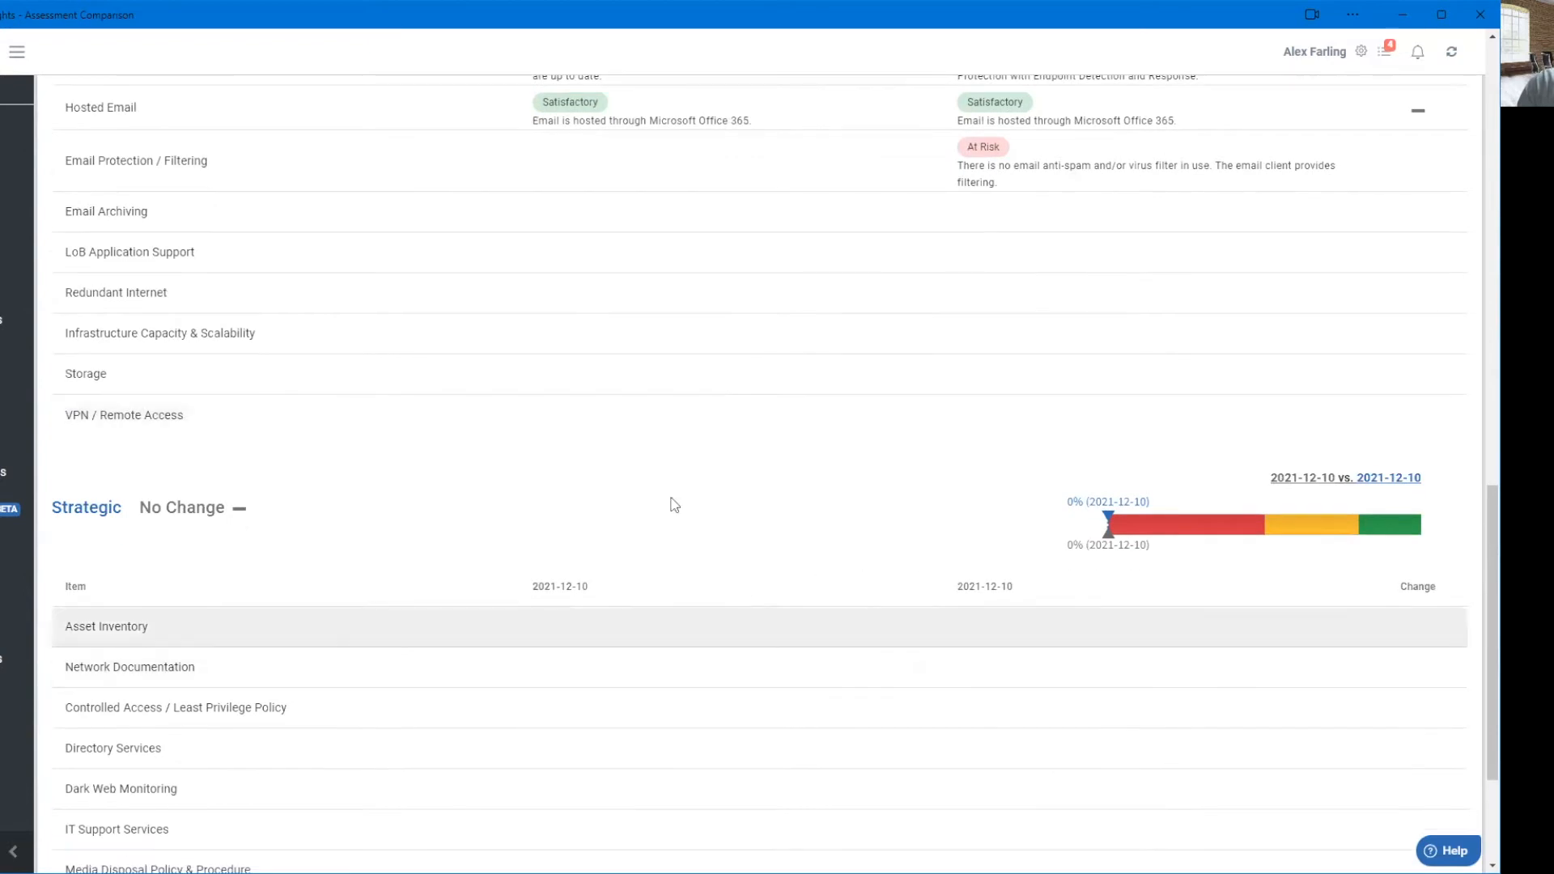
scroll(740, 522, "up", 18)
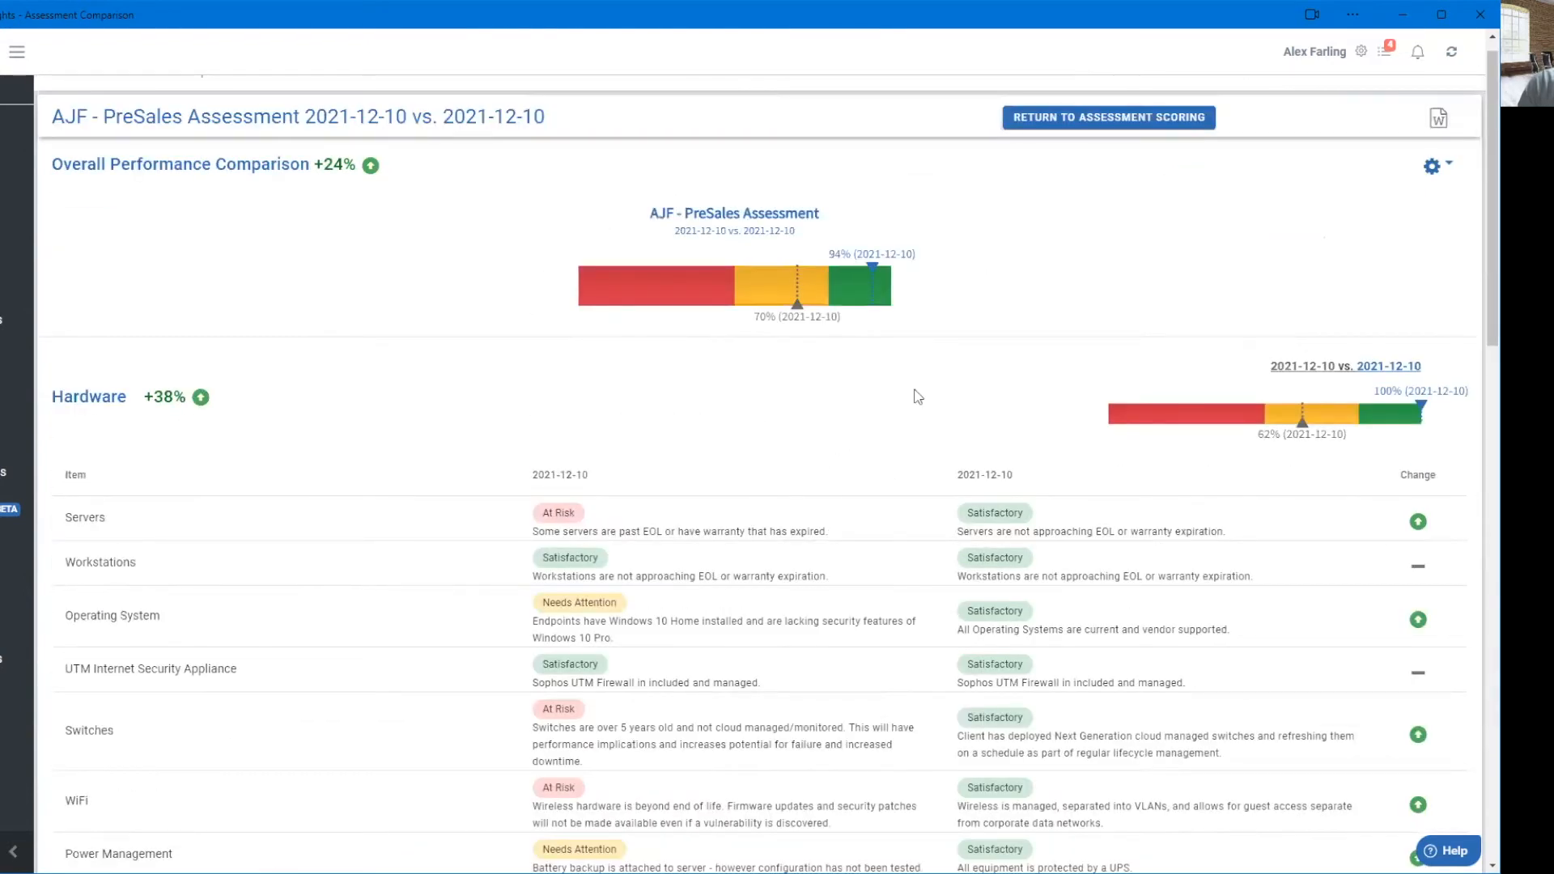
scroll(1337, 241, "up", 1)
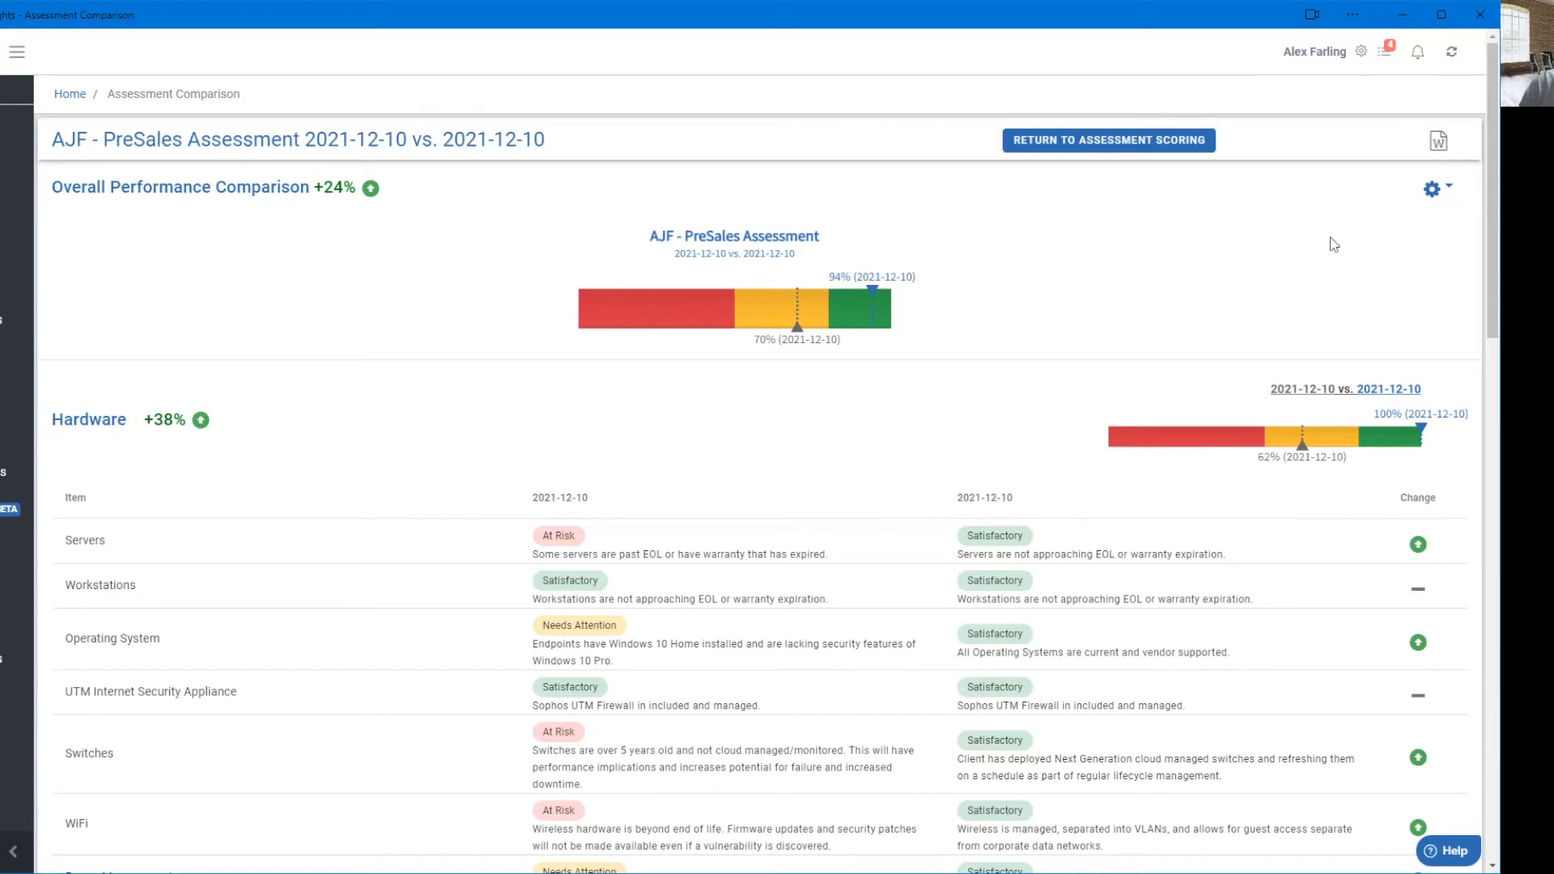
Turn off Show Category Detail in the comparison report's reporting options and save.
left_click(1433, 188)
left_click(1381, 227)
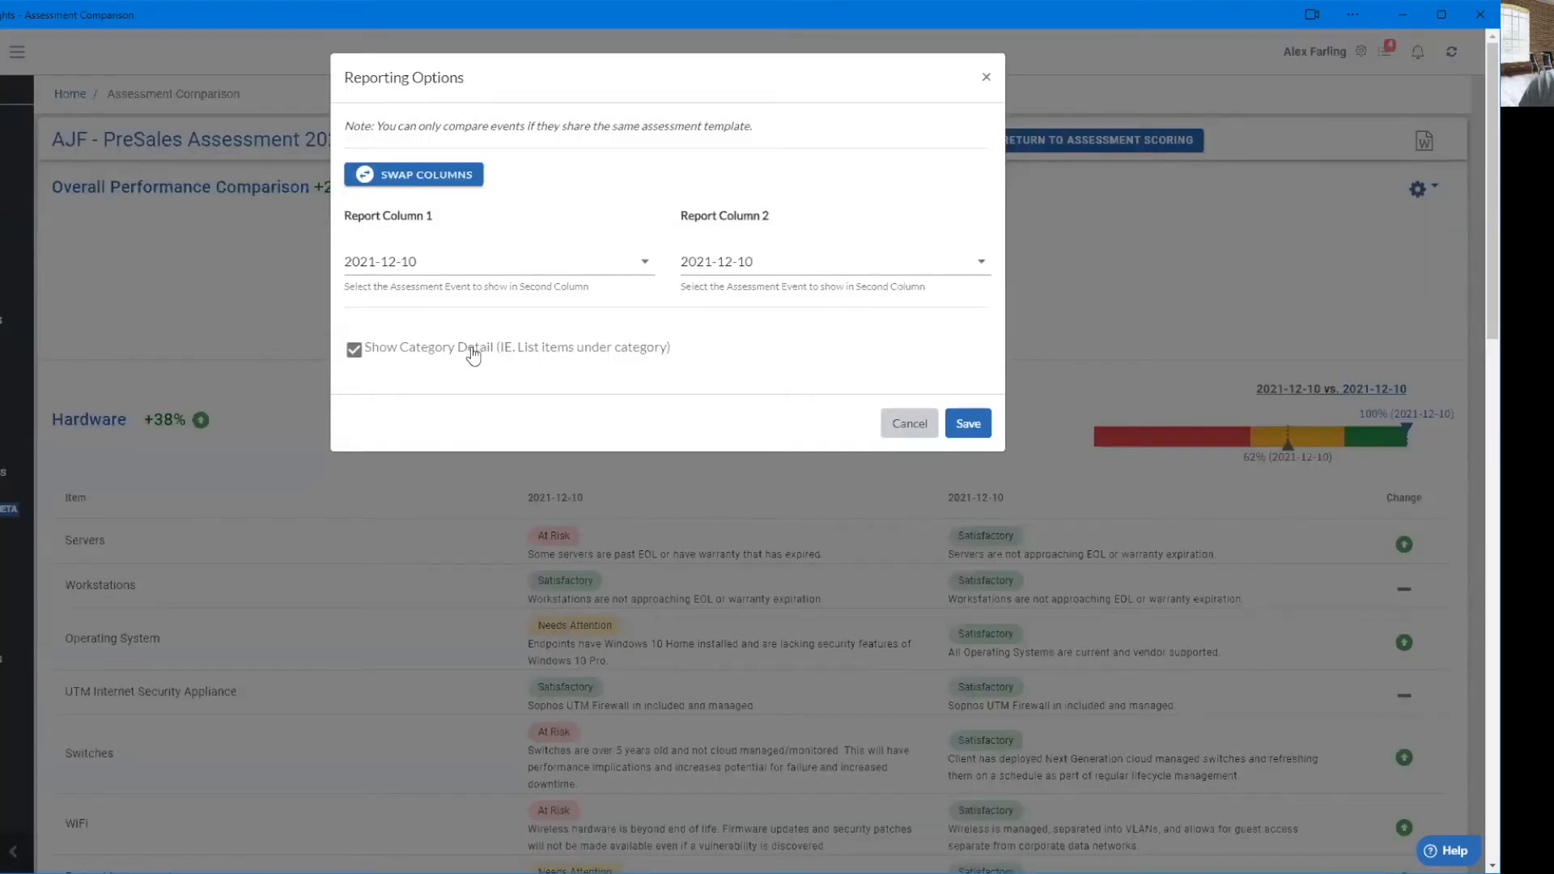
left_click(473, 355)
left_click(969, 424)
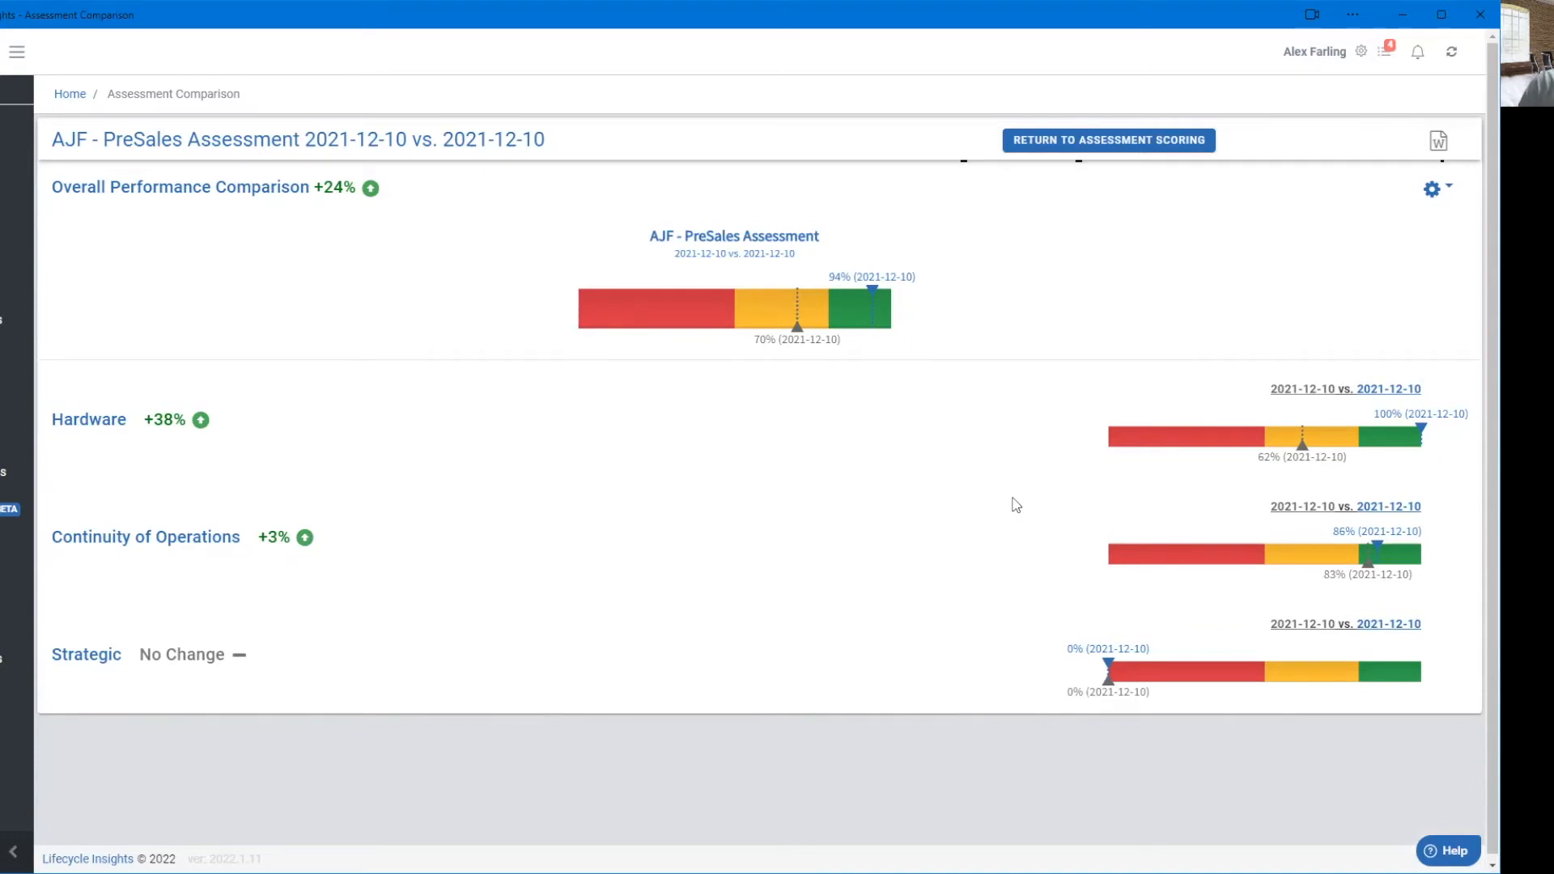
Turn Show Category Detail back on in the comparison report's reporting options and save.
left_click(1432, 190)
left_click(1400, 230)
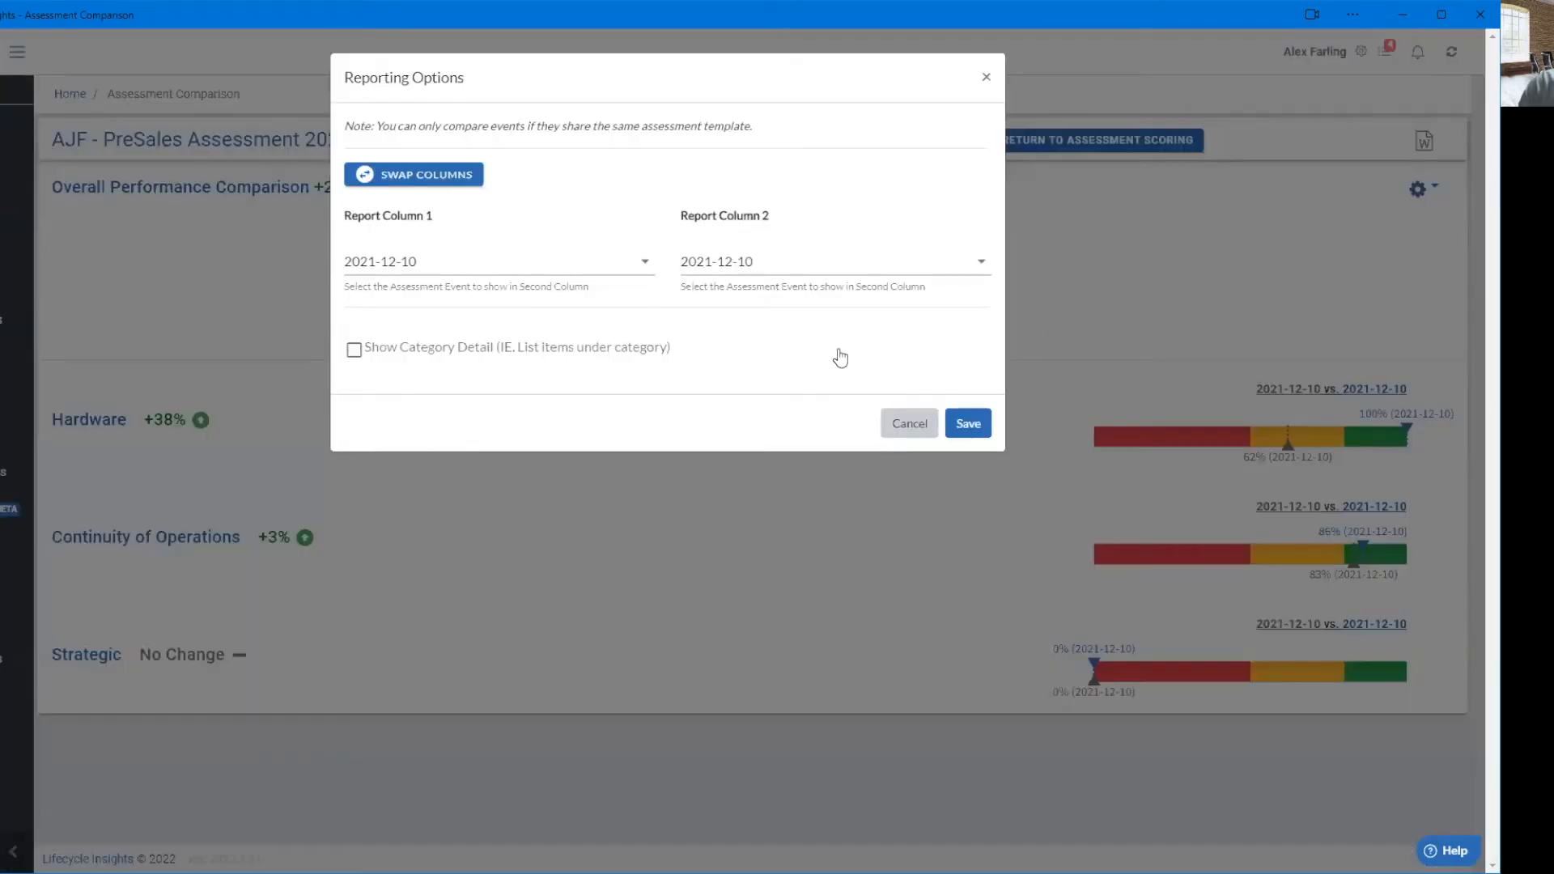
left_click(528, 350)
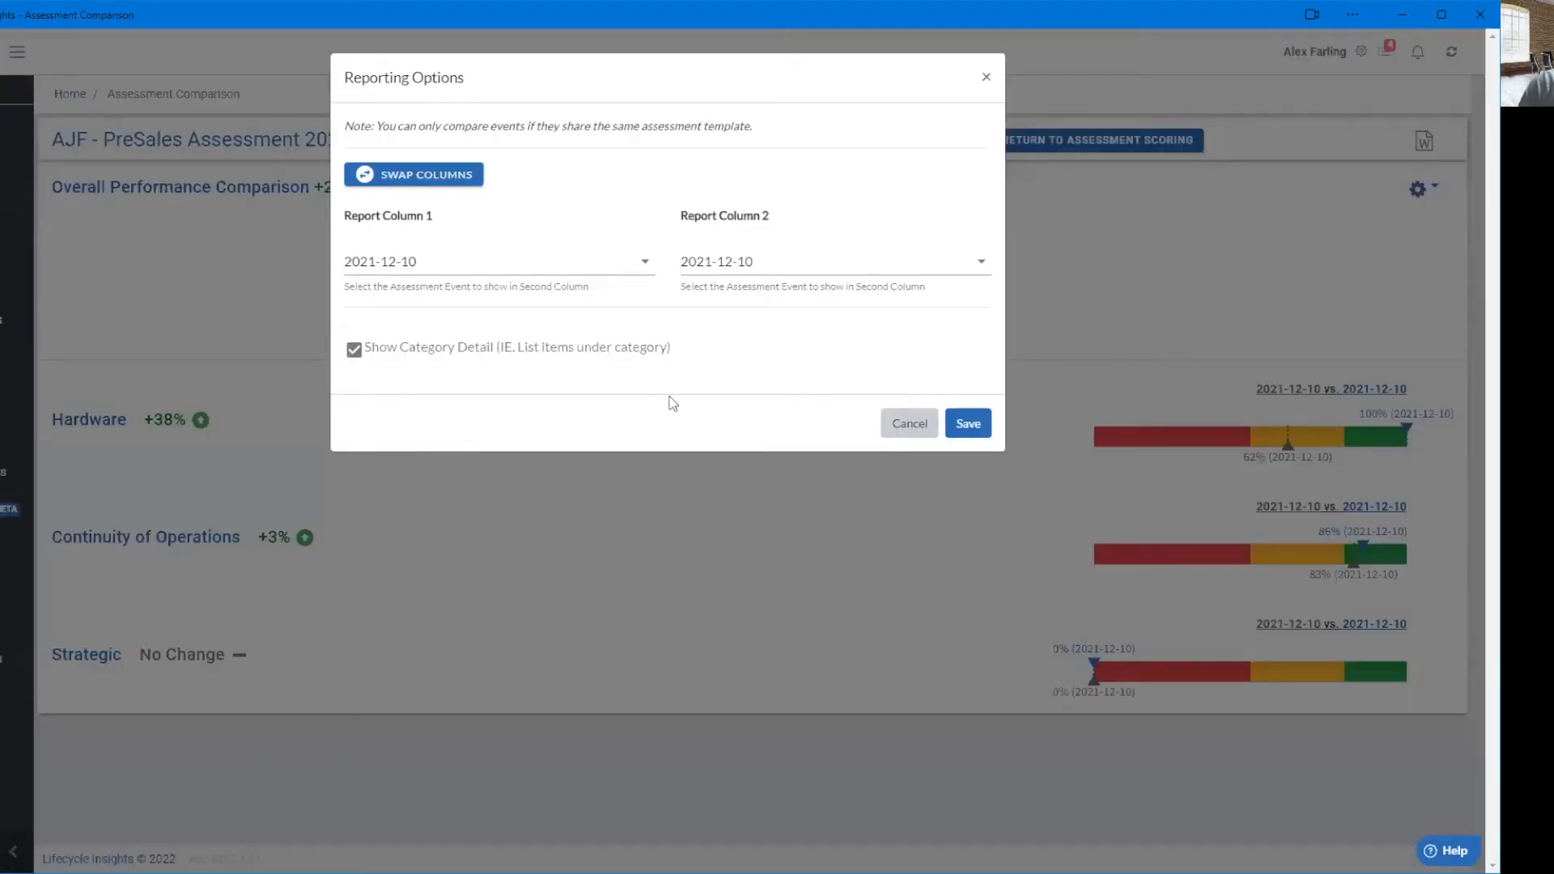
left_click(968, 424)
Review the overall performance comparison and the item-by-item hardware changes in the detailed report.
scroll(927, 603, "down", 1)
scroll(927, 603, "down", 2)
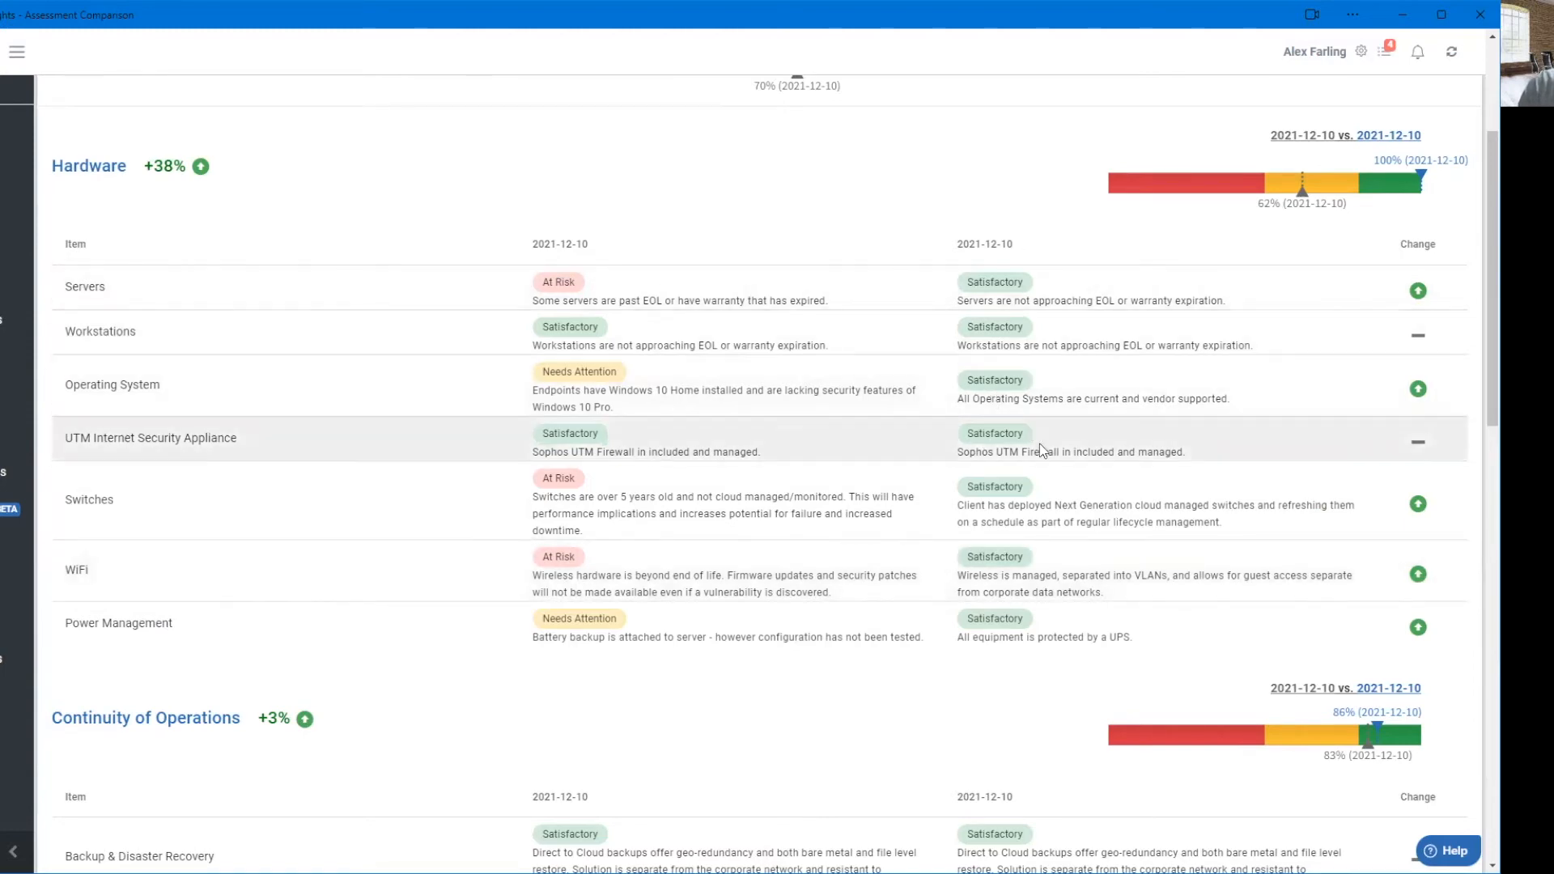
scroll(1041, 463, "up", 3)
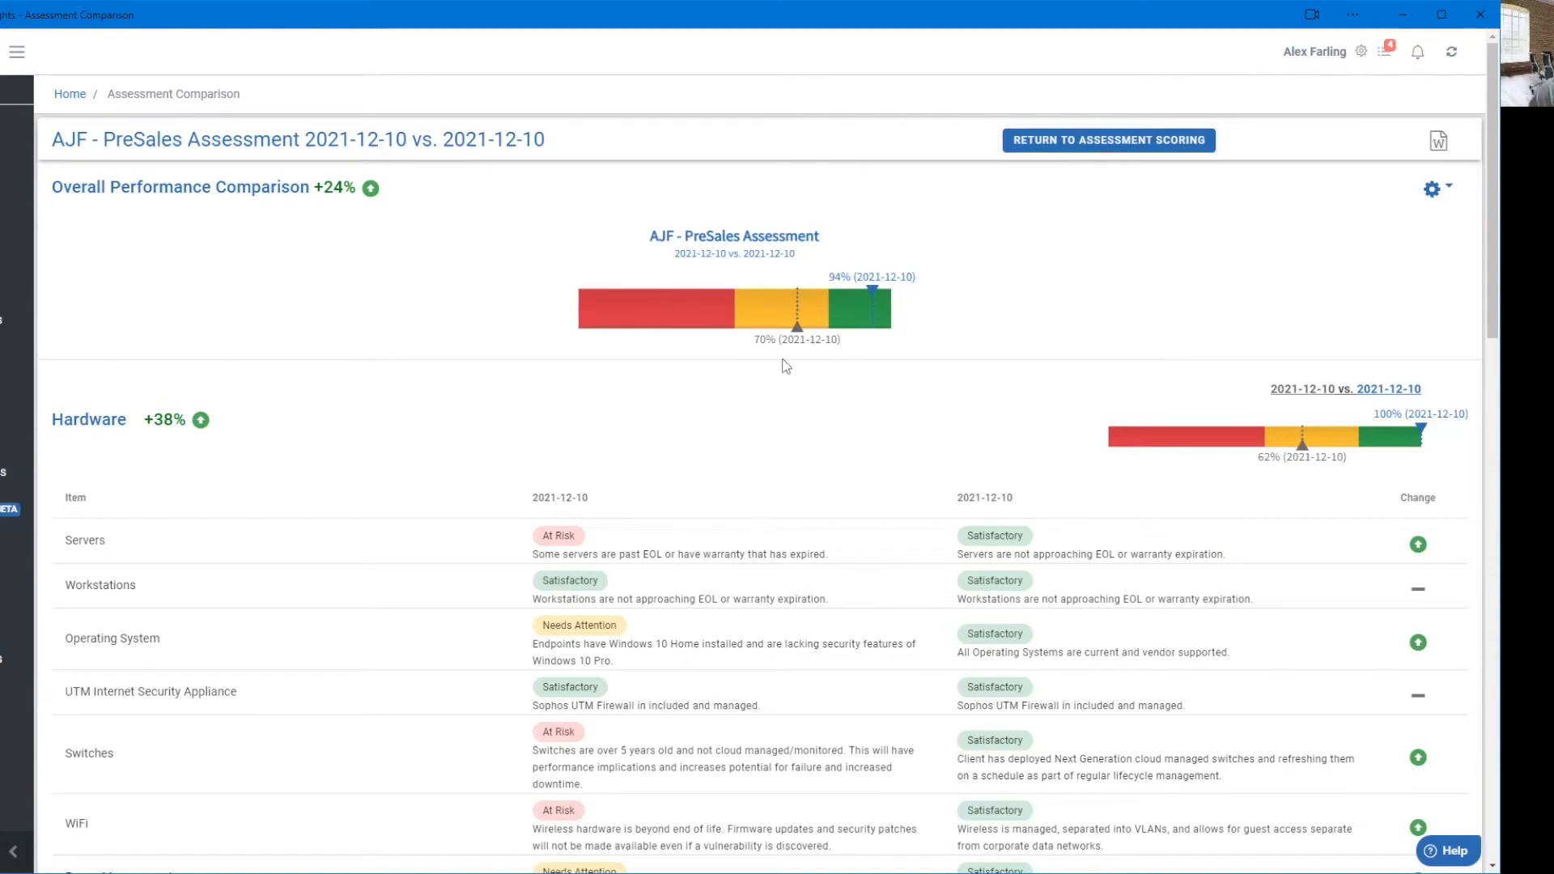
scroll(649, 449, "down", 3)
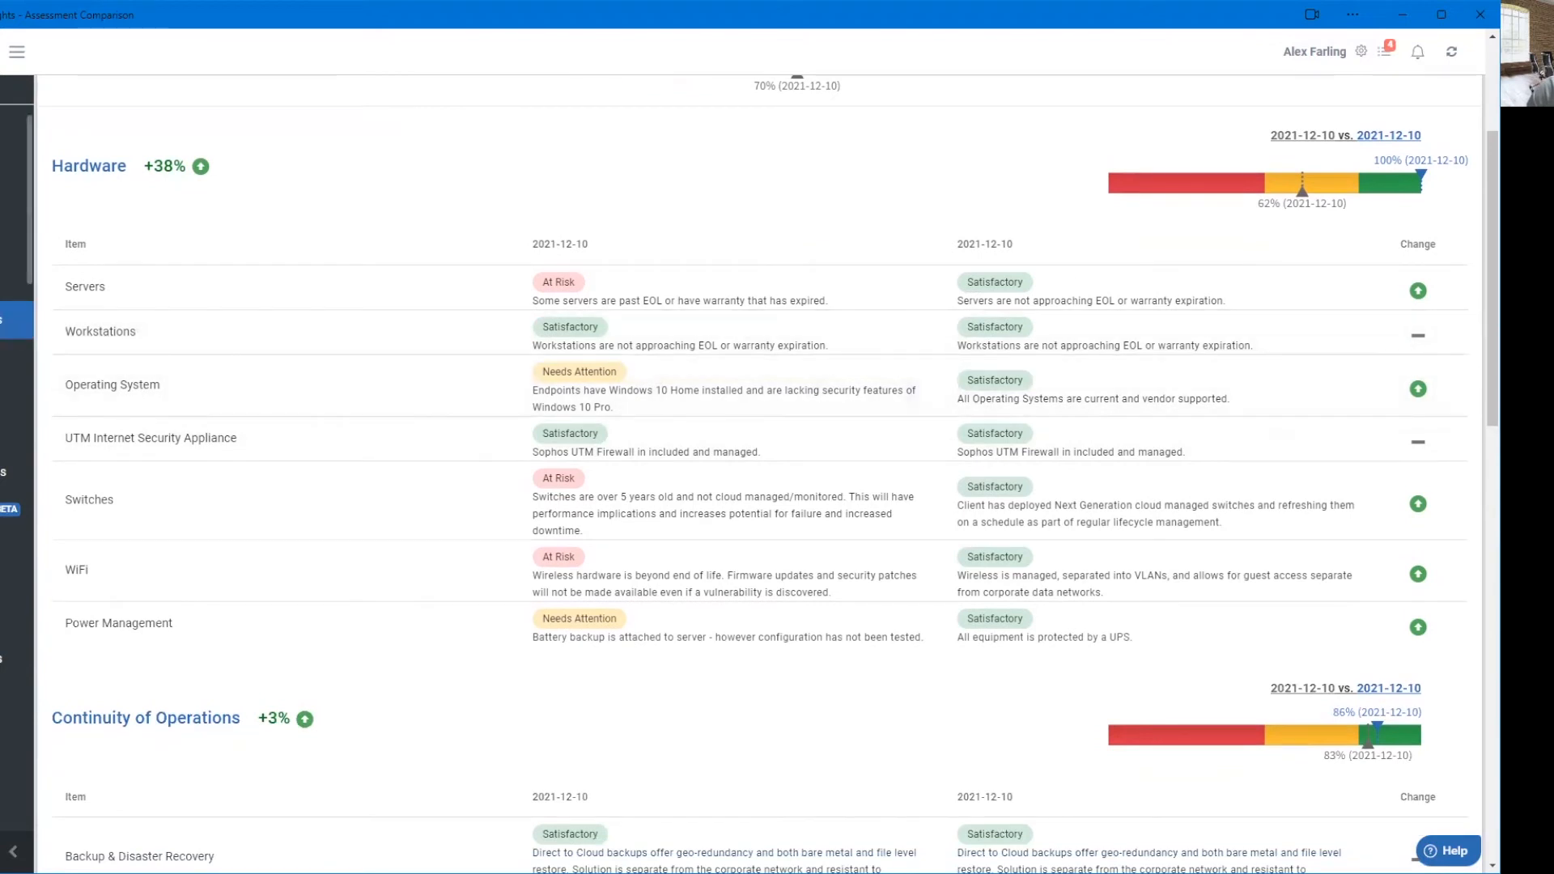
Open the Report Builder for 16 Mile Brewery and add an MS Word File component from the LCI Library to a report built from scratch.
left_click(8, 509)
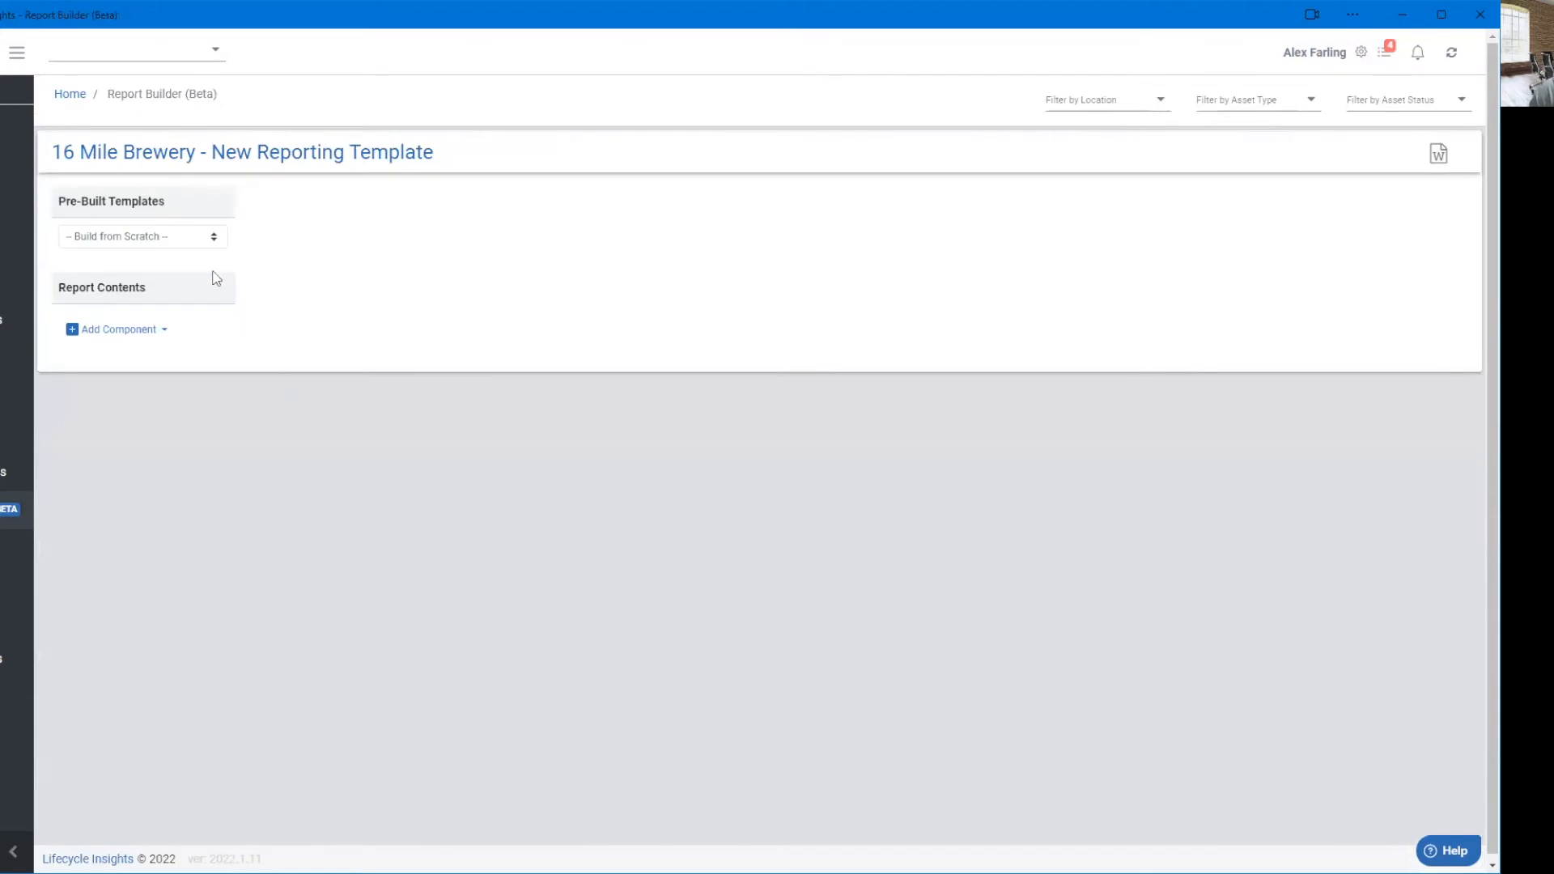
left_click(154, 238)
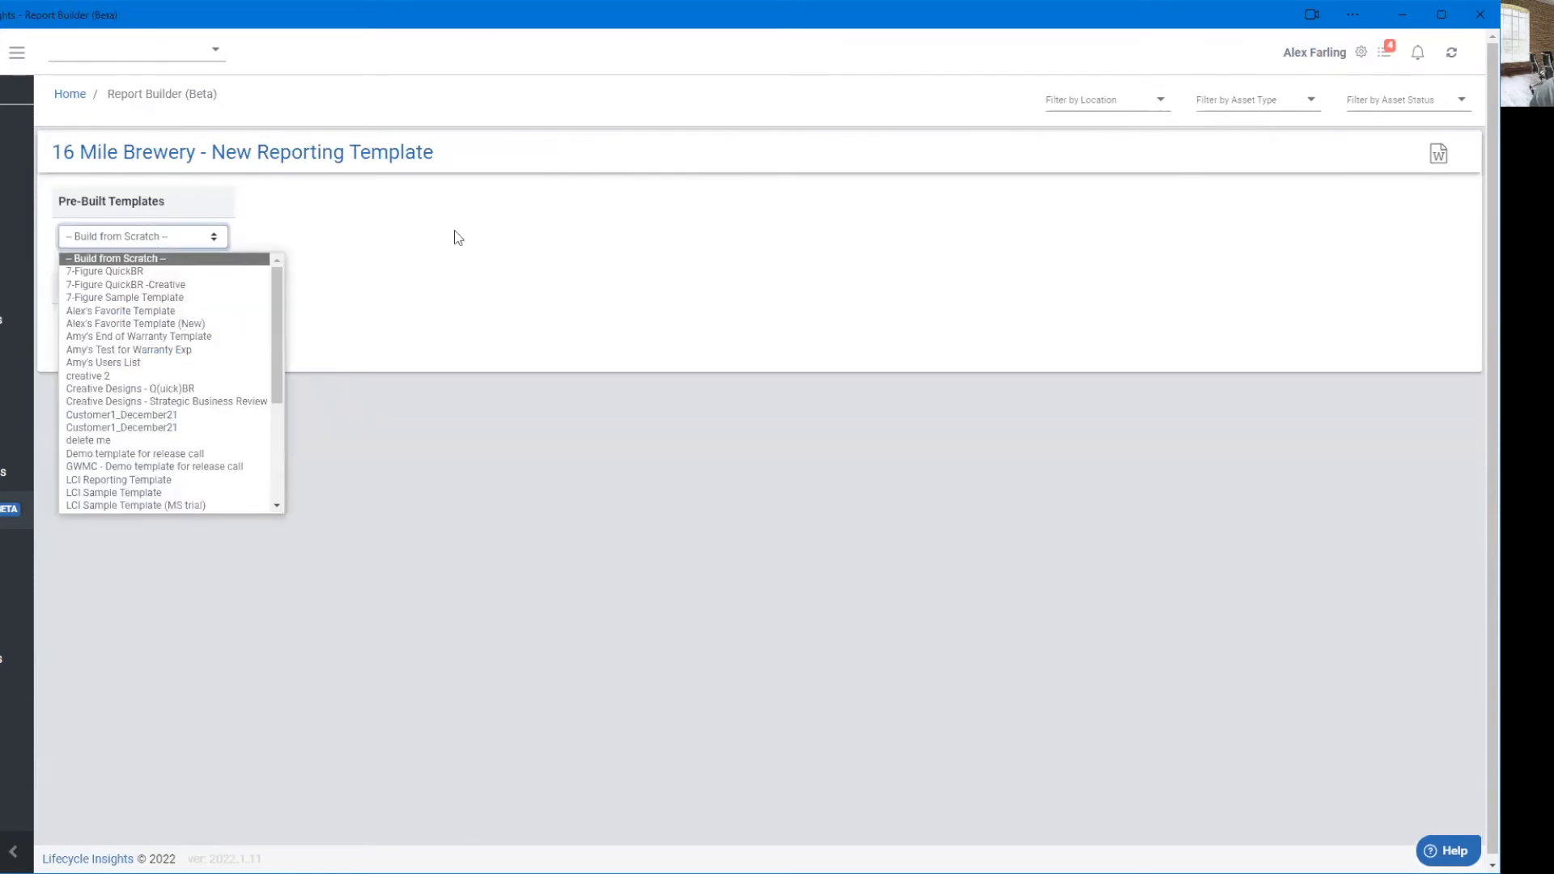
left_click(465, 237)
left_click(122, 331)
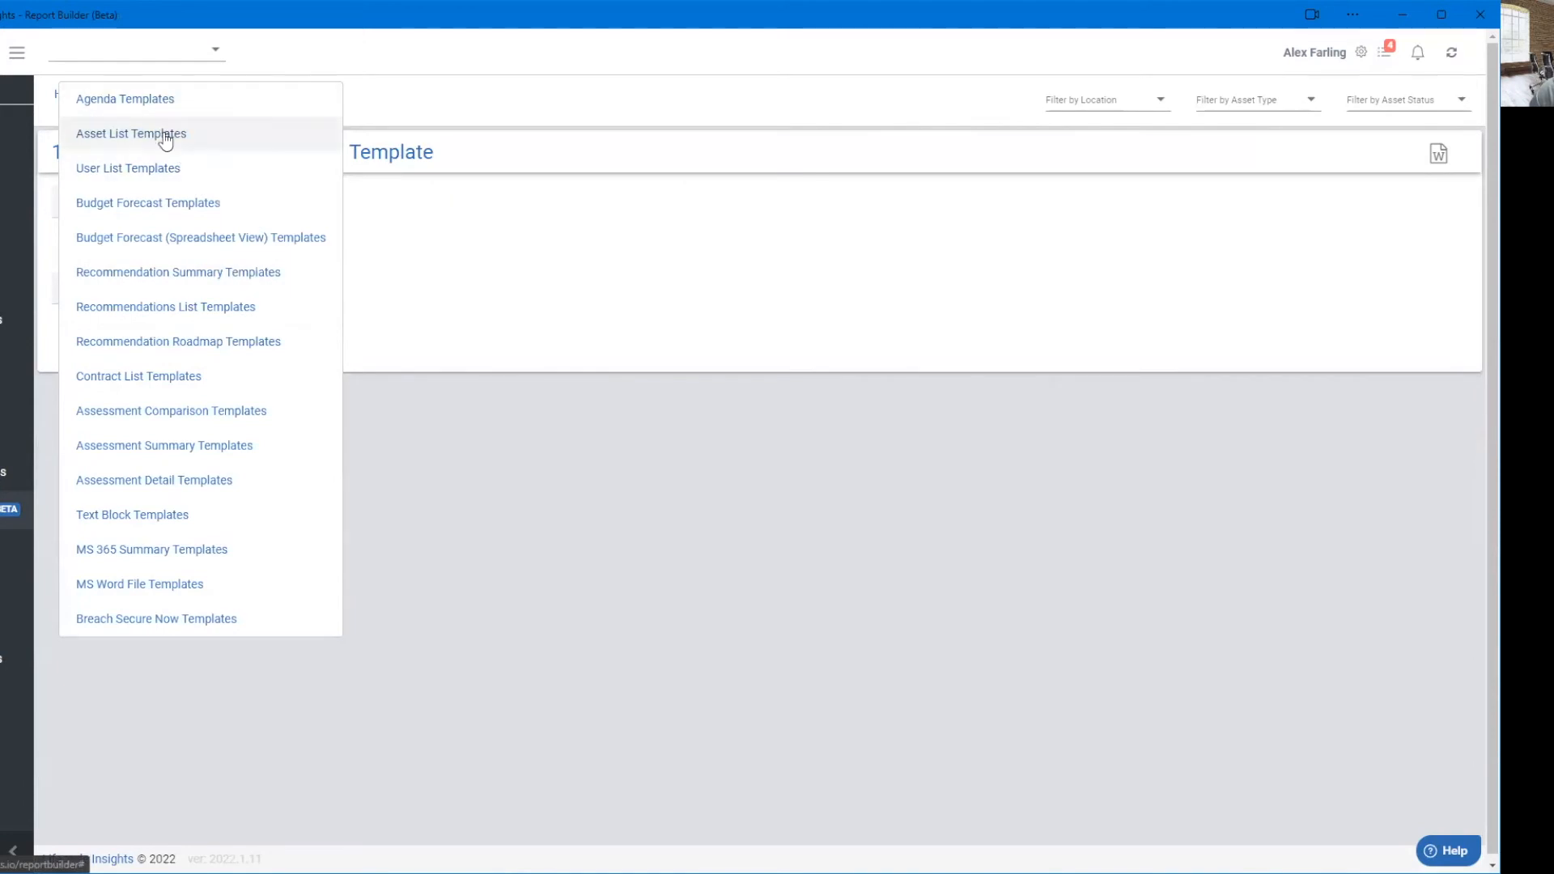
left_click(181, 587)
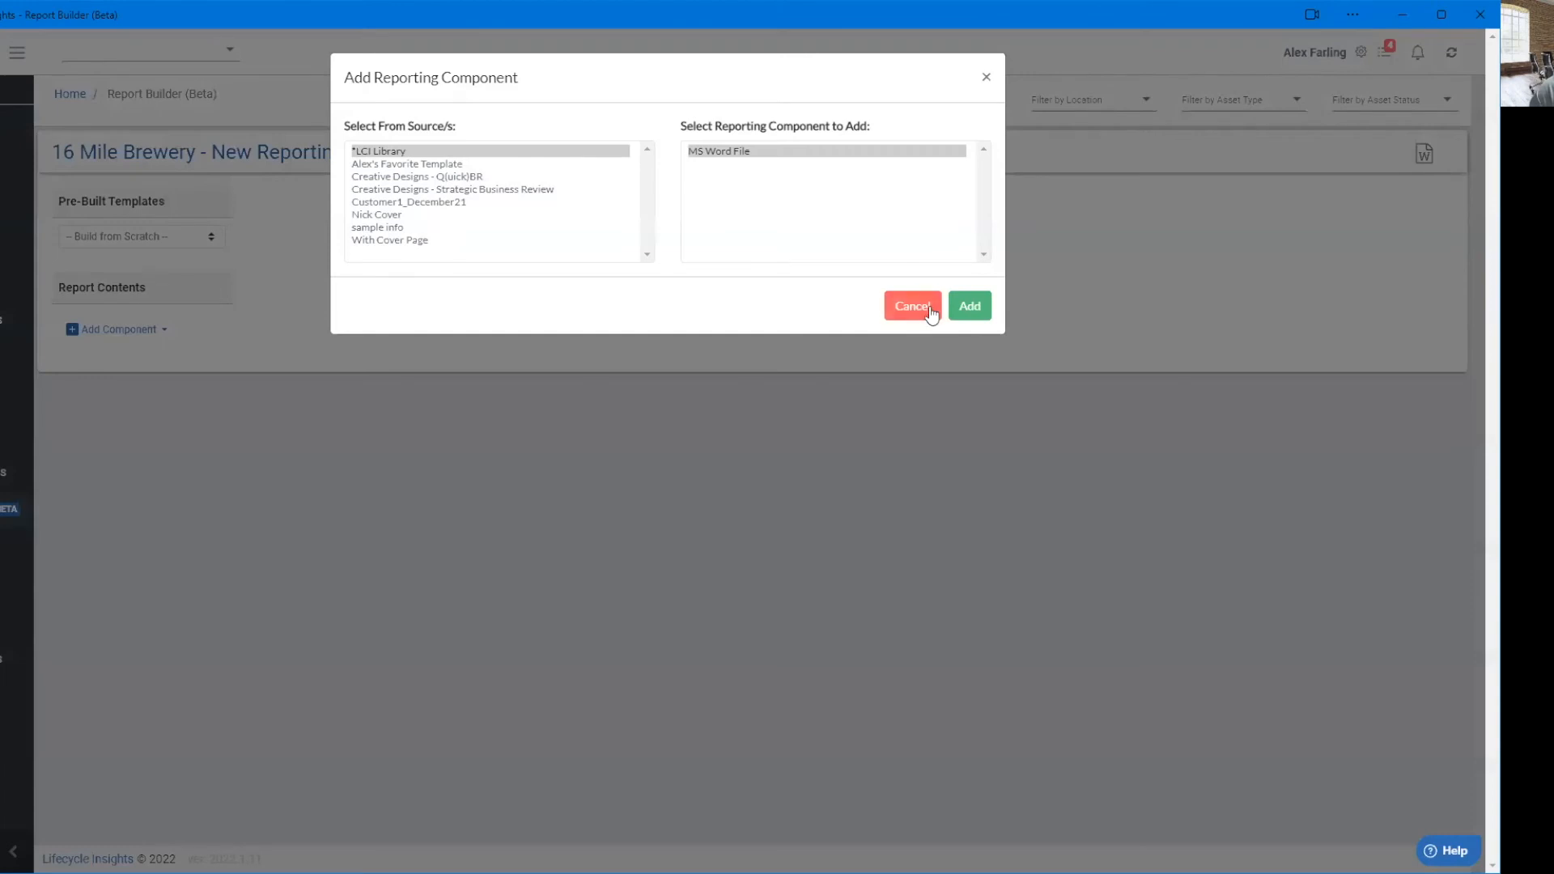
left_click(970, 306)
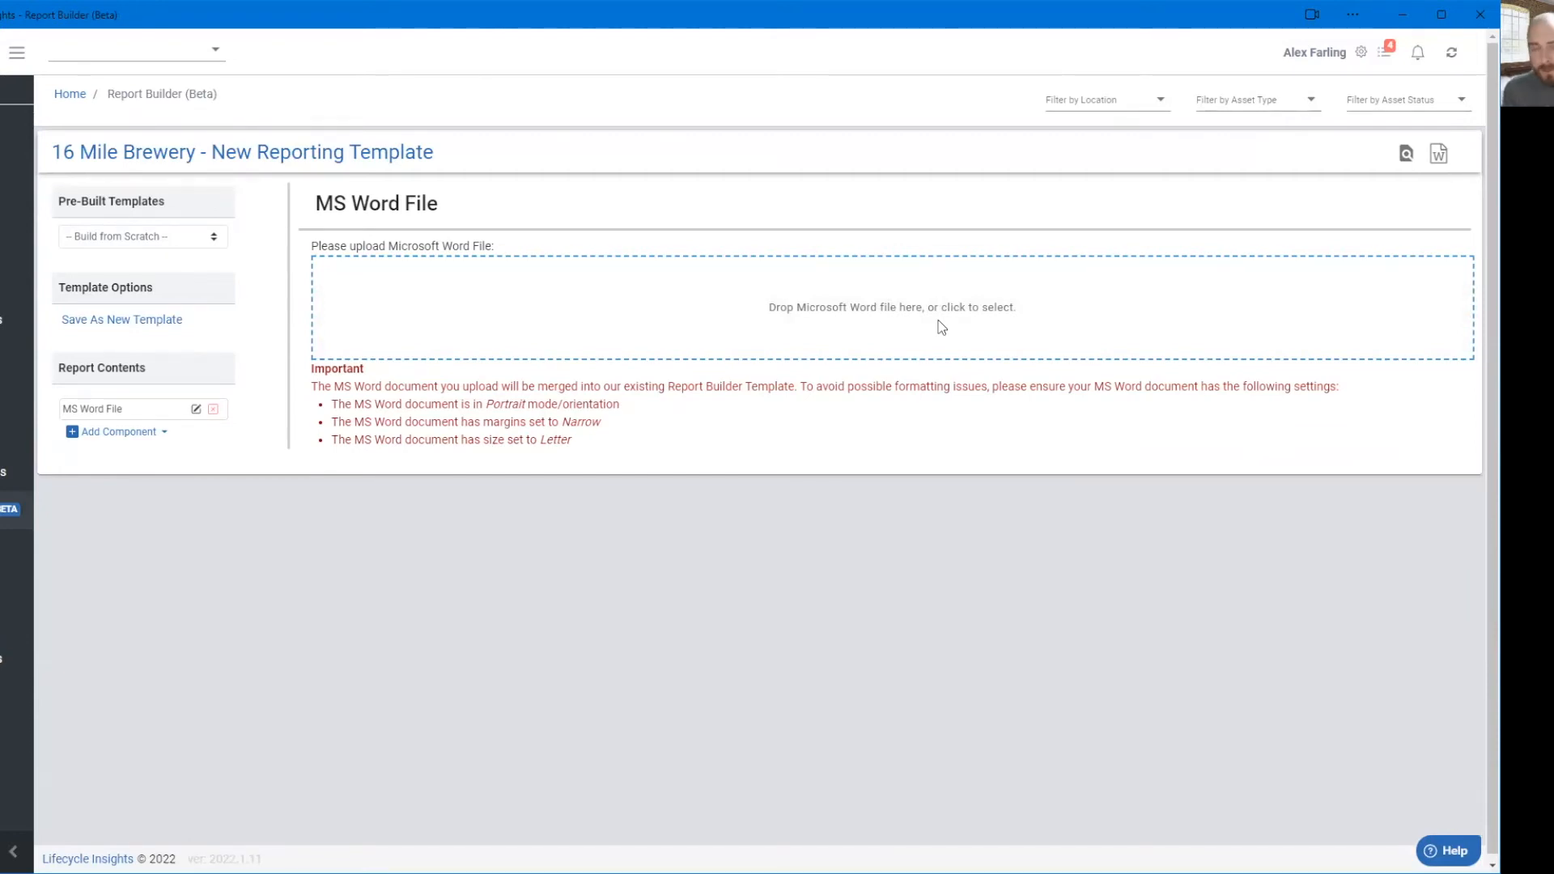
Add an Empty Text Block component from the LCI Library to the report contents.
left_click(111, 433)
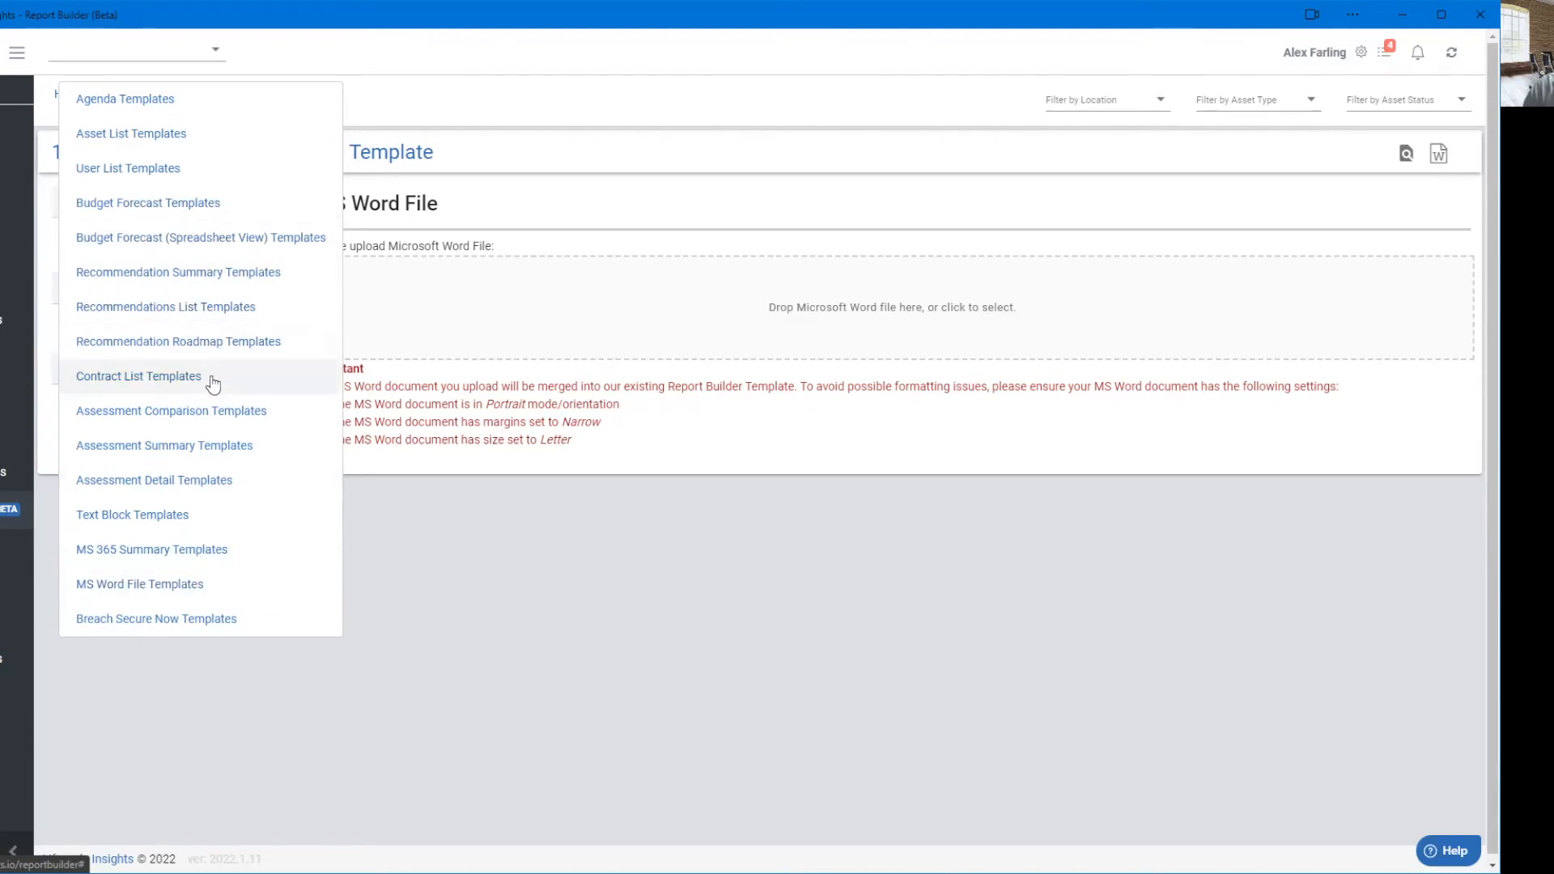
left_click(182, 514)
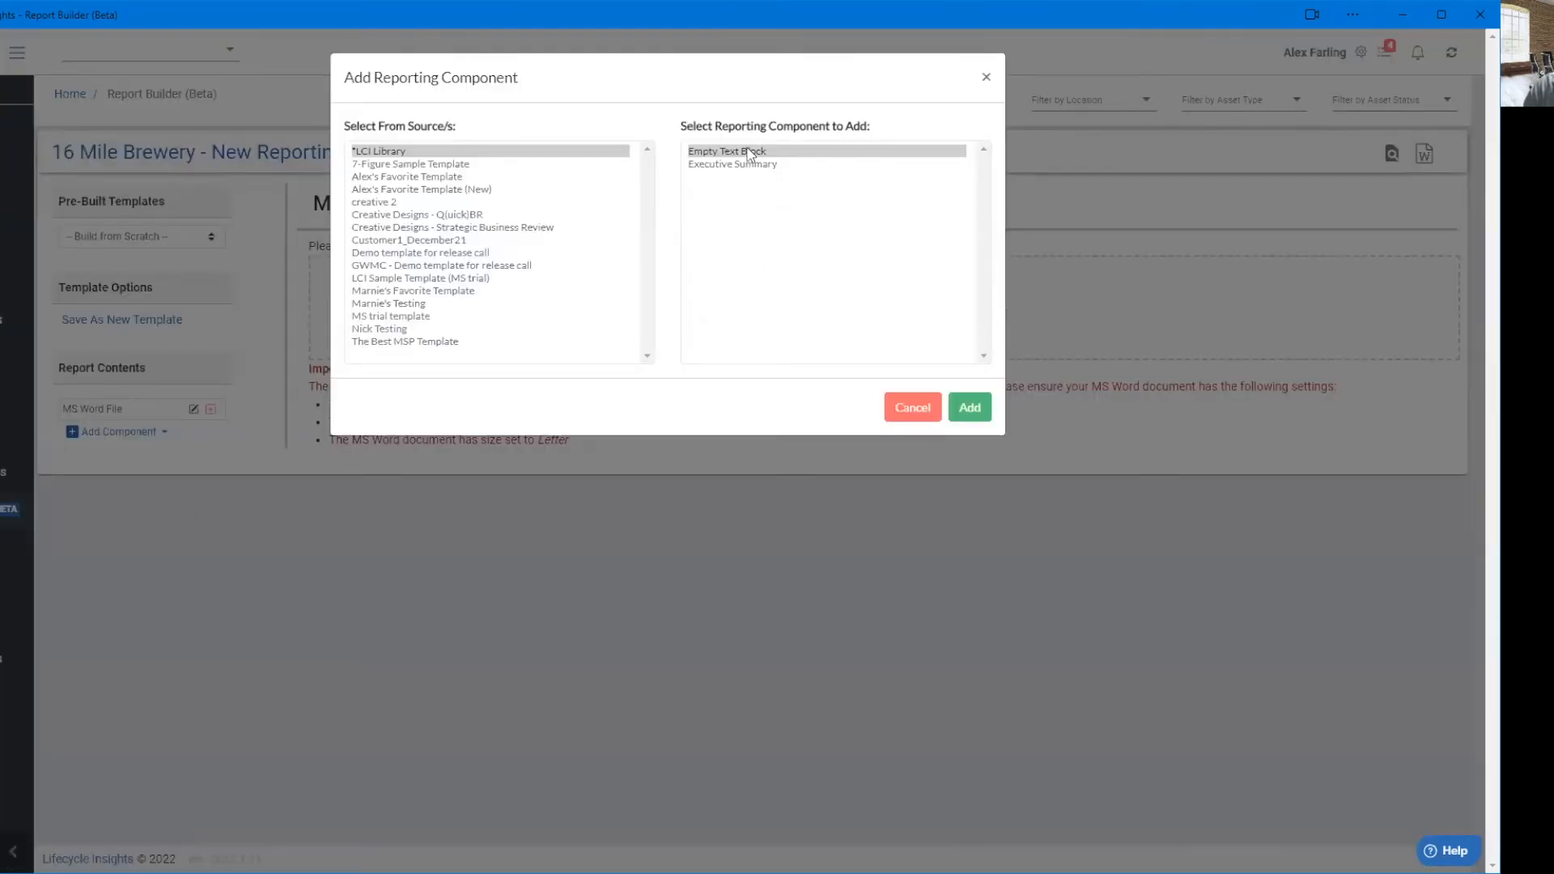
left_click(970, 407)
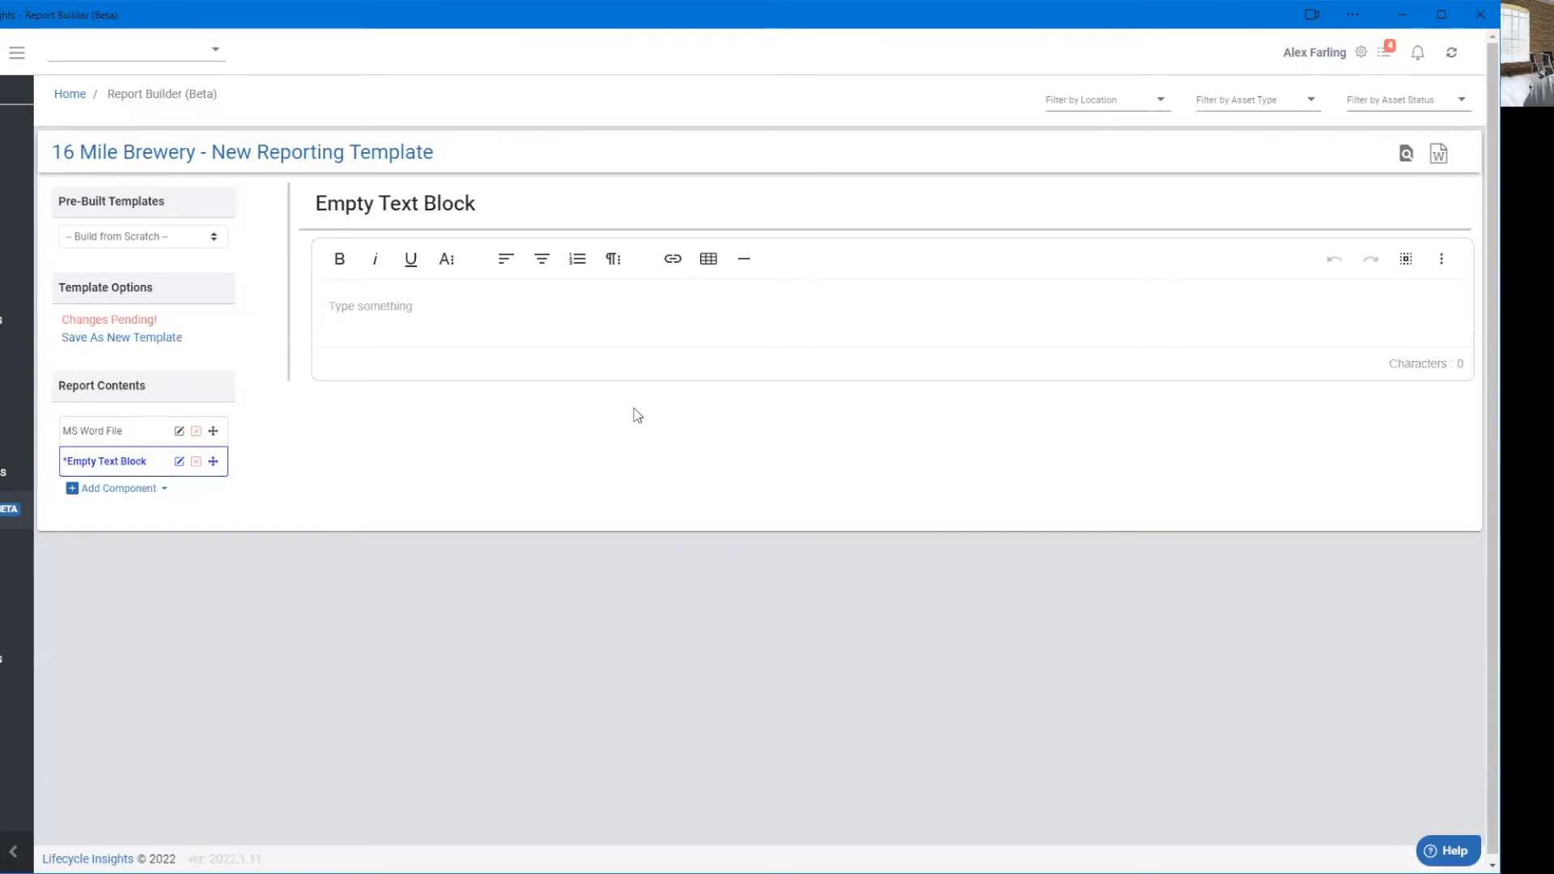
Look through the empty text block editor's additional formatting options and quick-insert tools.
left_click(535, 300)
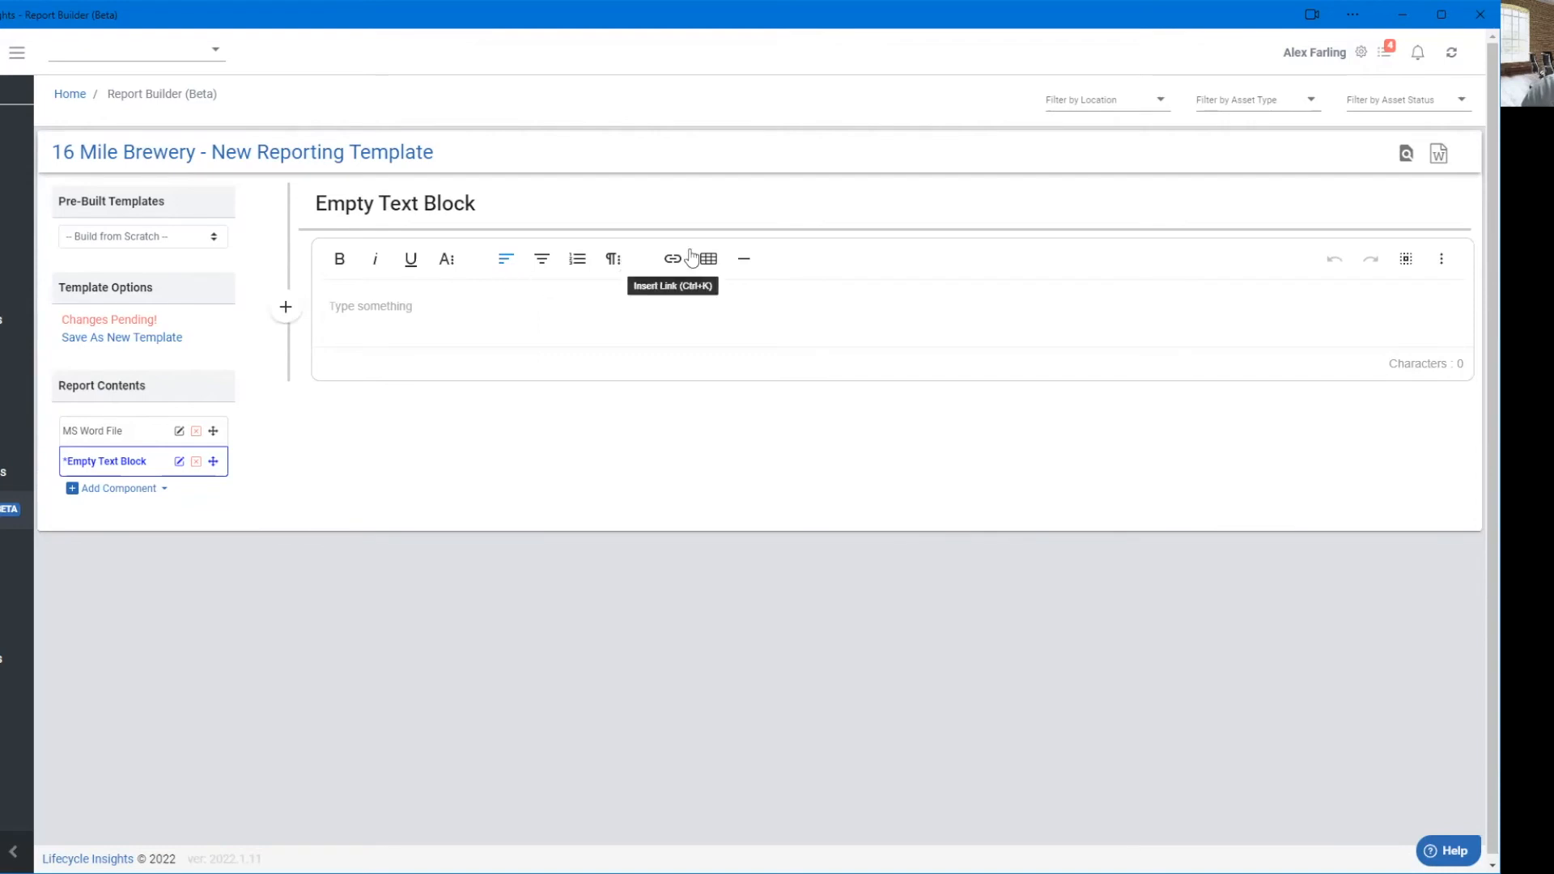
left_click(1442, 259)
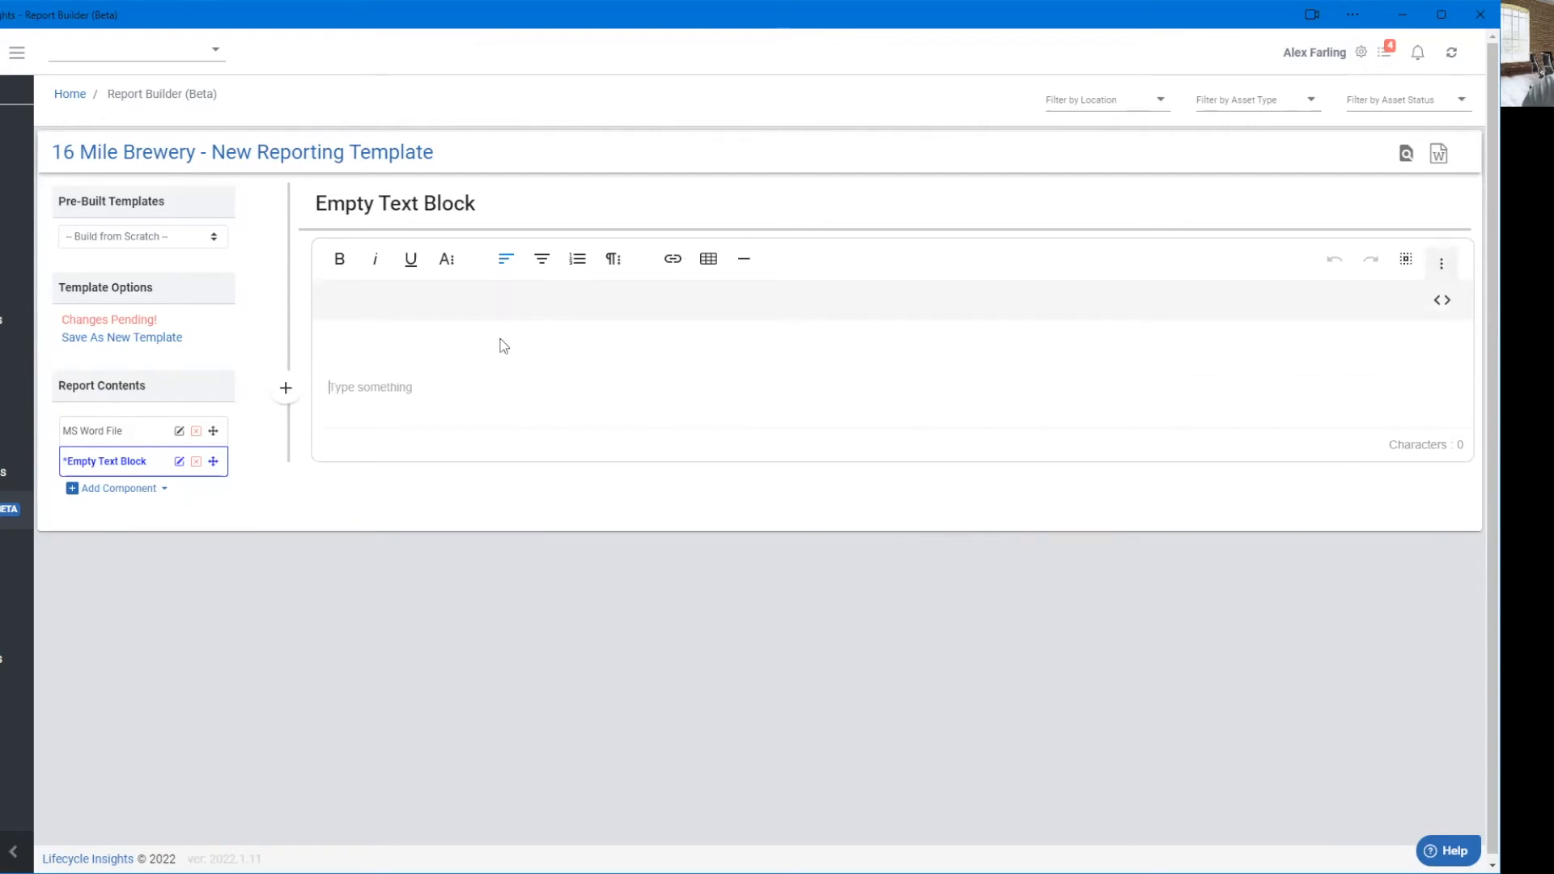
left_click(286, 388)
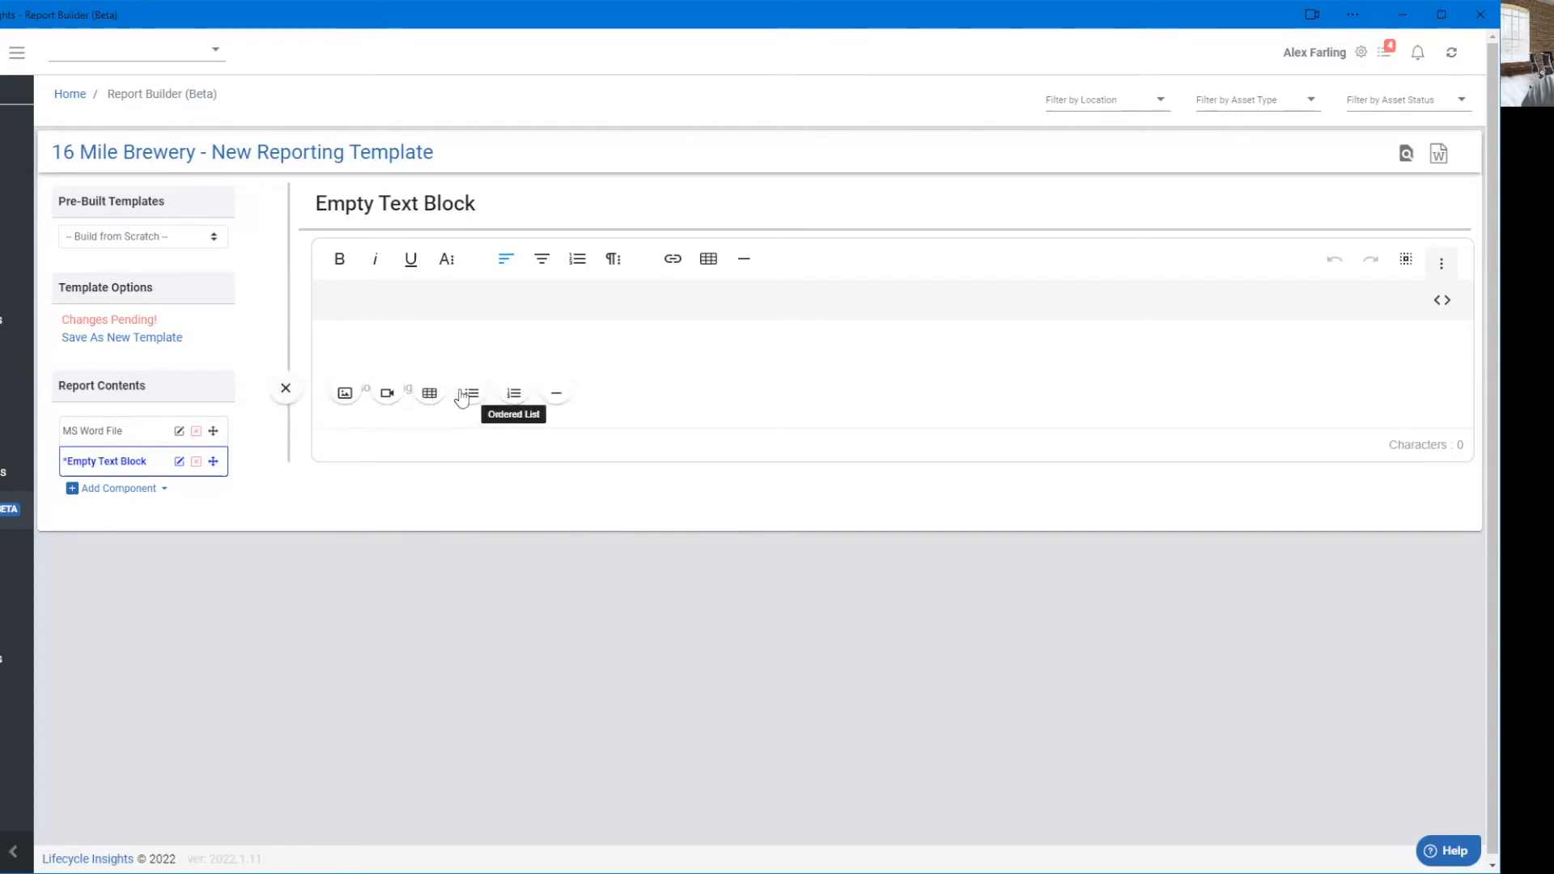
left_click(745, 413)
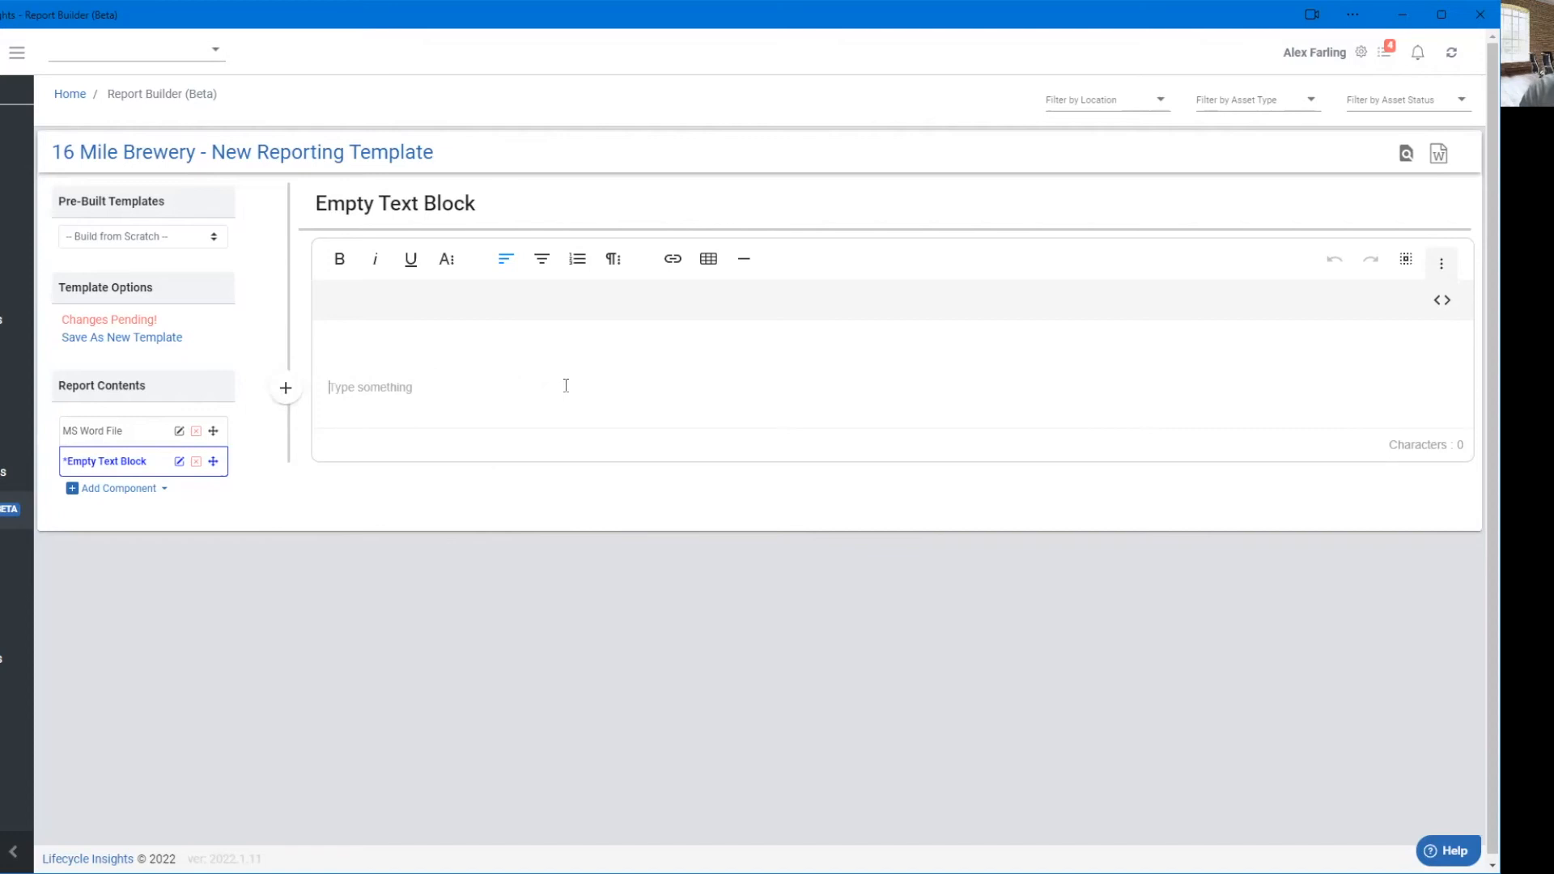
Add an Assessment Comparison component to the report and select the first AJF - PreSales Assessment (2021-12-10) for it.
left_click(117, 489)
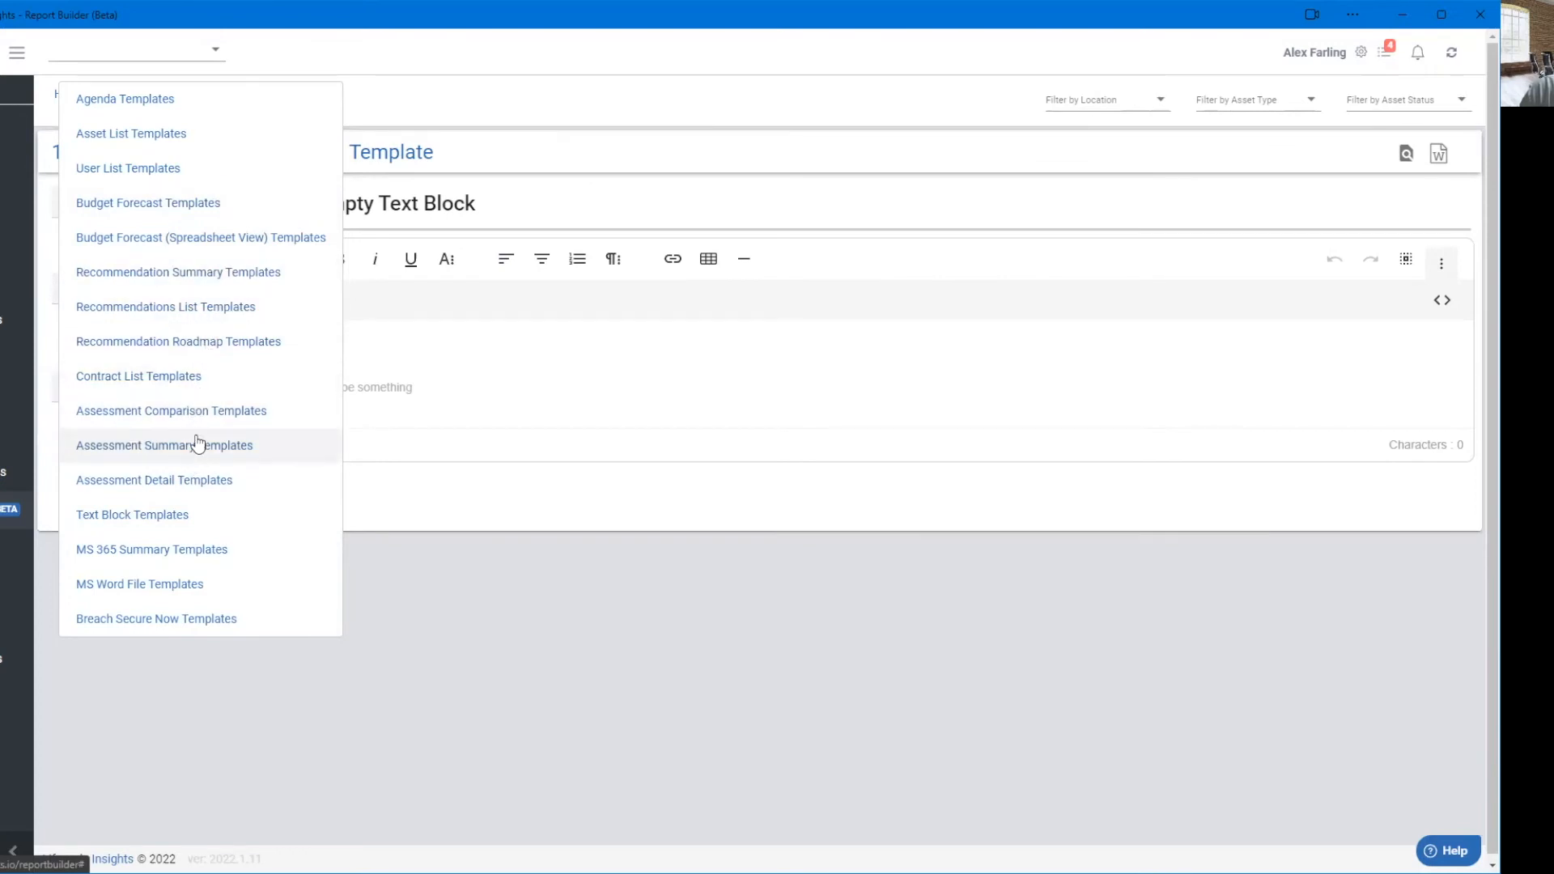
left_click(201, 411)
left_click(967, 270)
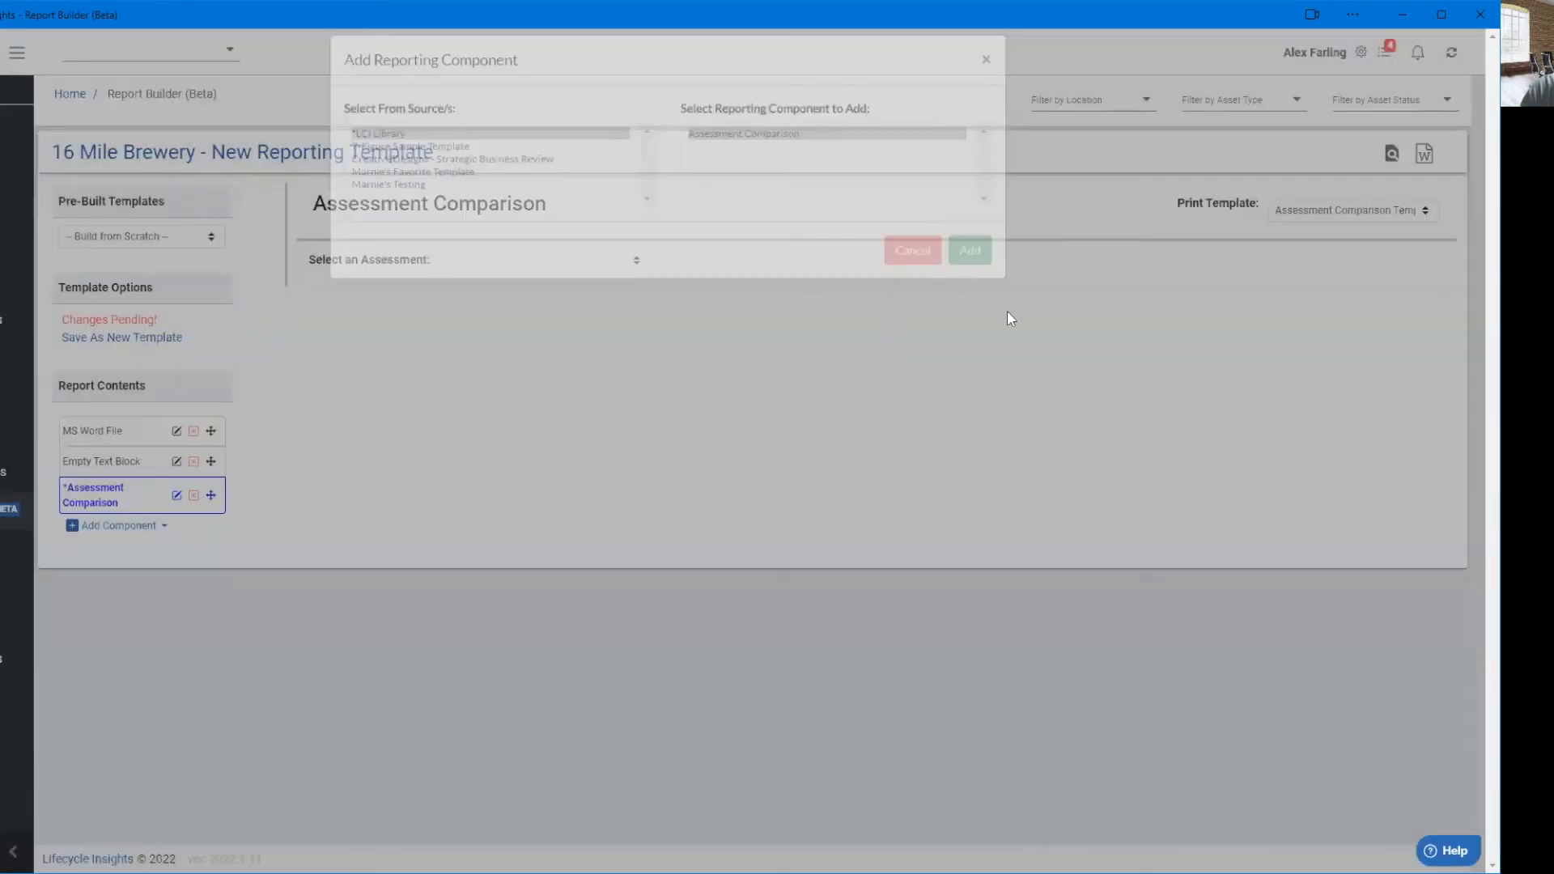
left_click(538, 260)
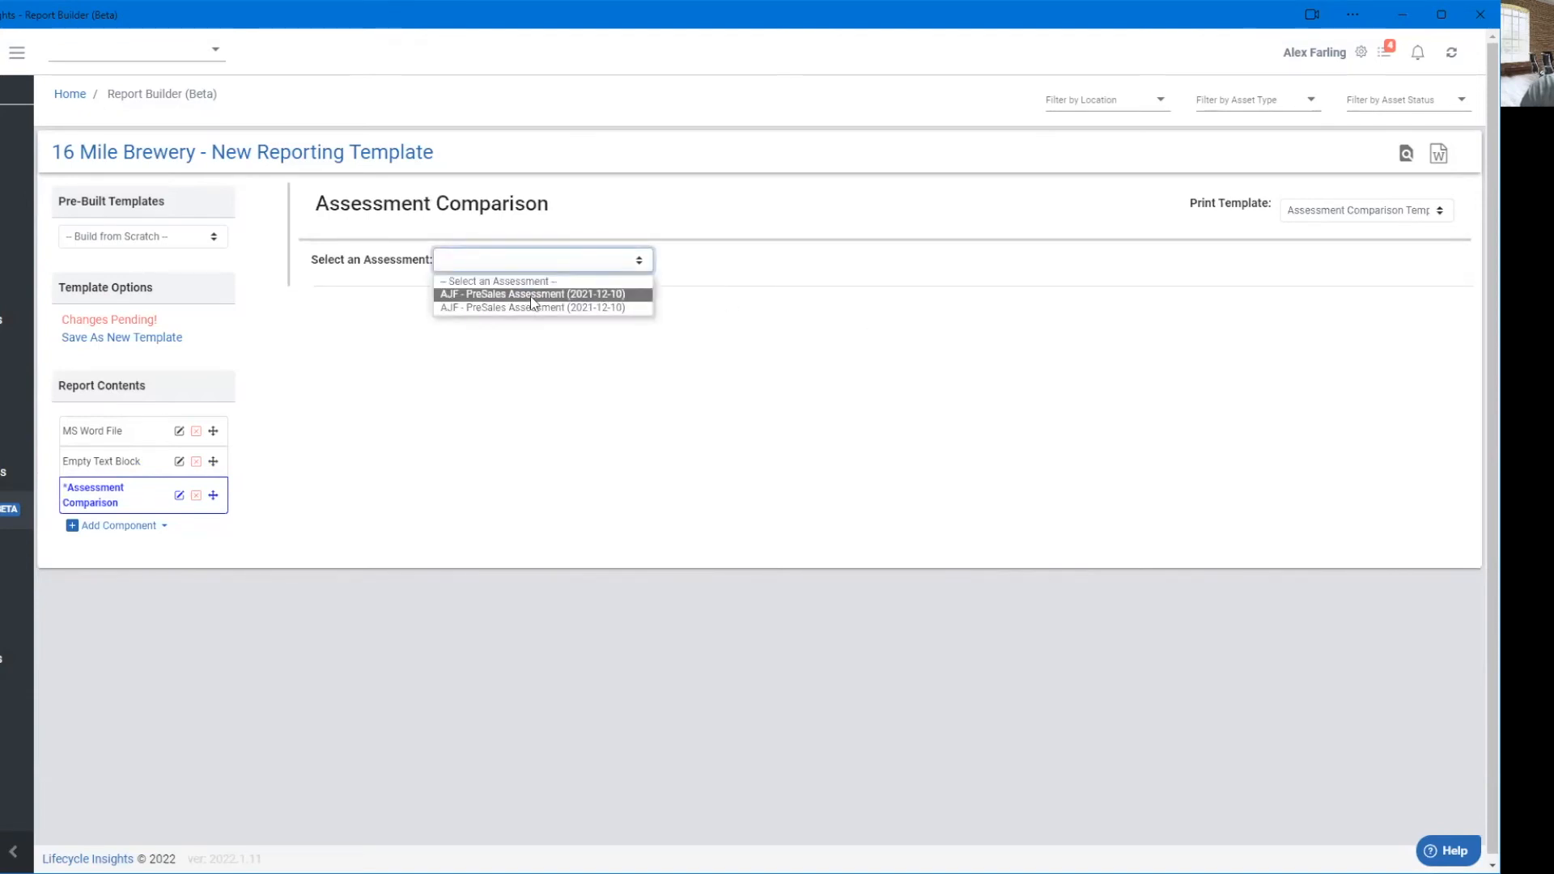
left_click(531, 295)
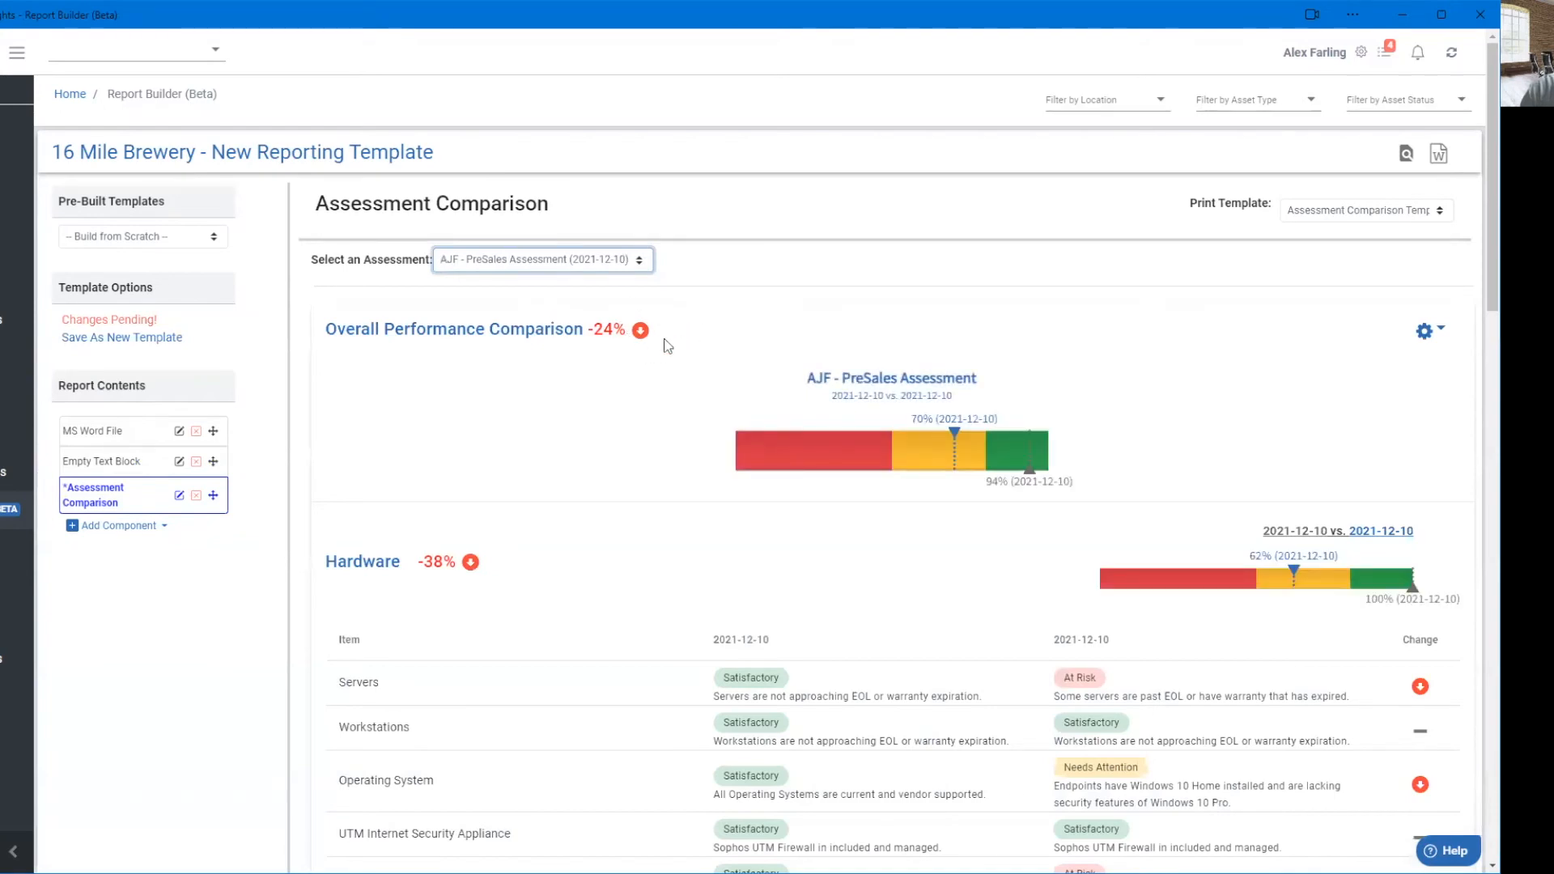
Swap the two report columns in the Assessment Comparison's reporting options, keep Show Category Detail on, save and check the comparison.
left_click(1435, 337)
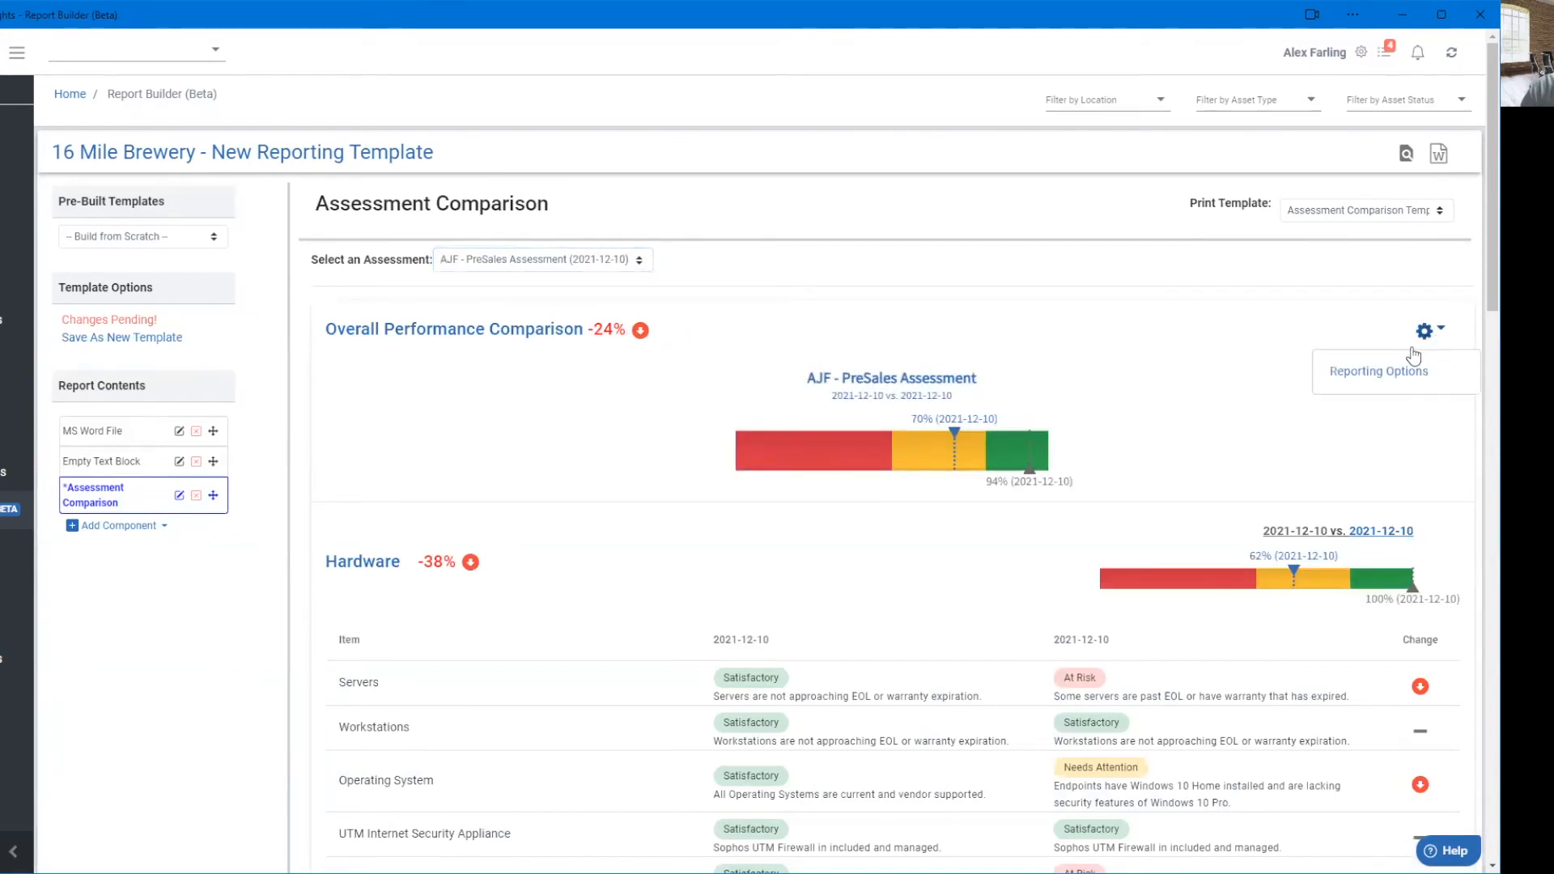
left_click(1382, 371)
left_click(368, 354)
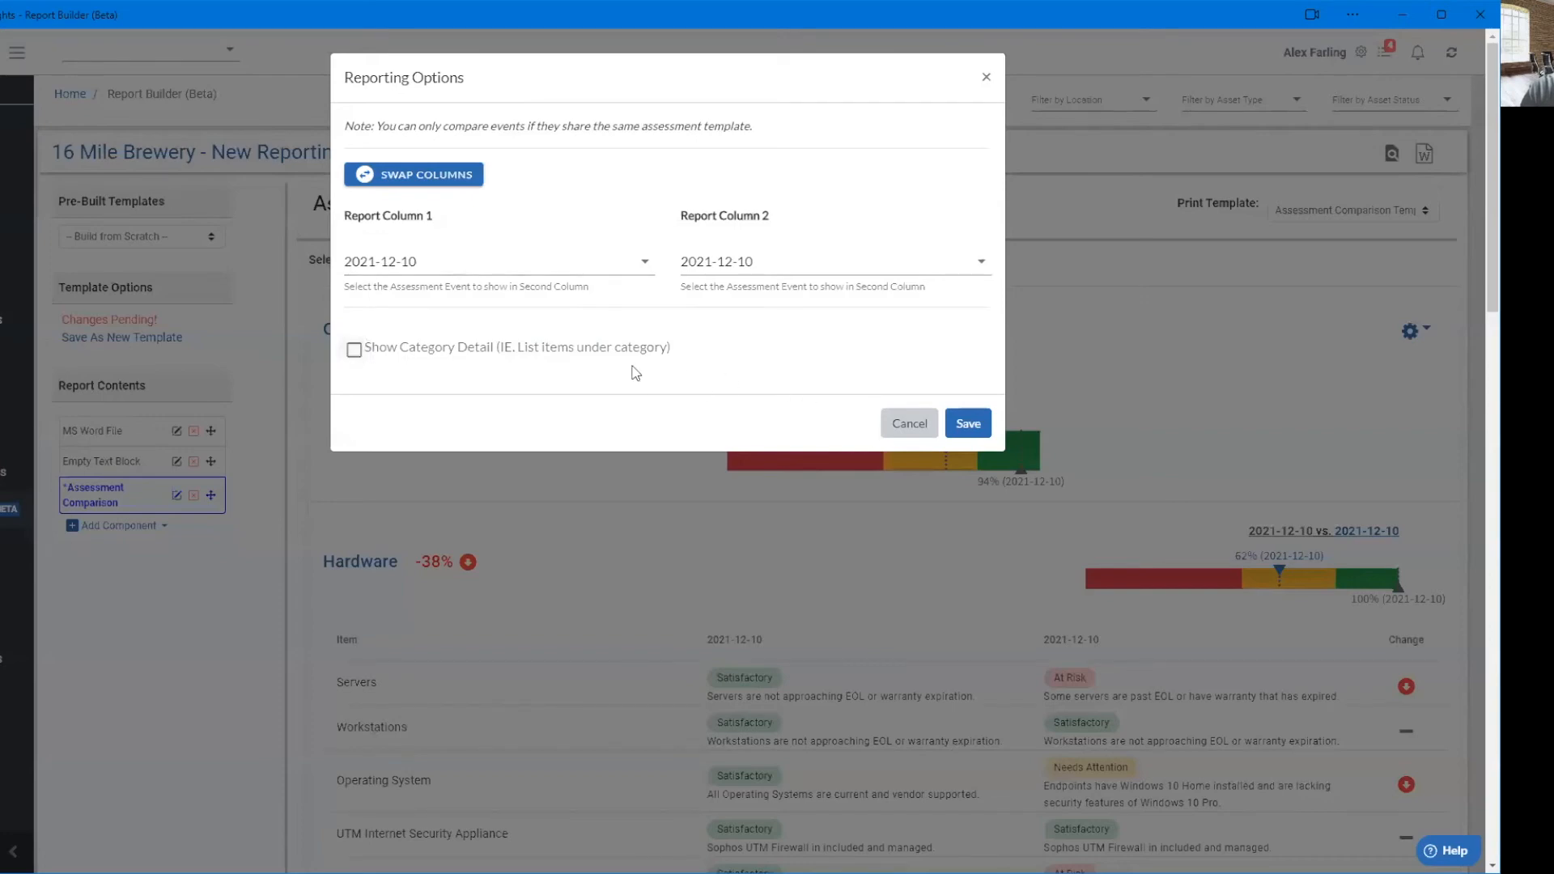
left_click(354, 350)
left_click(968, 424)
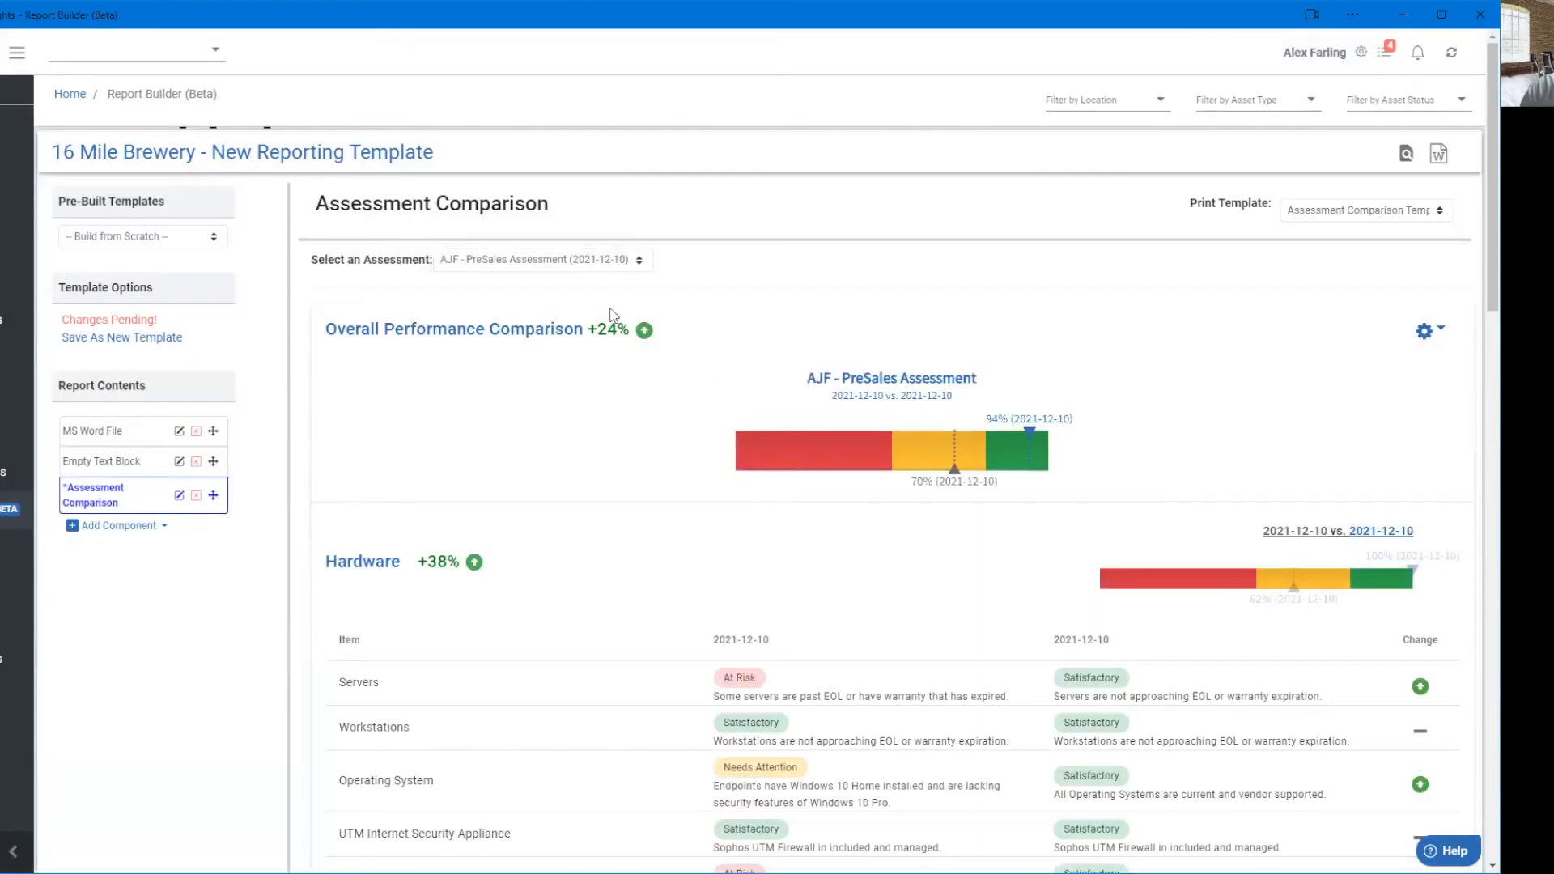
scroll(1094, 506, "down", 4)
scroll(1097, 510, "down", 4)
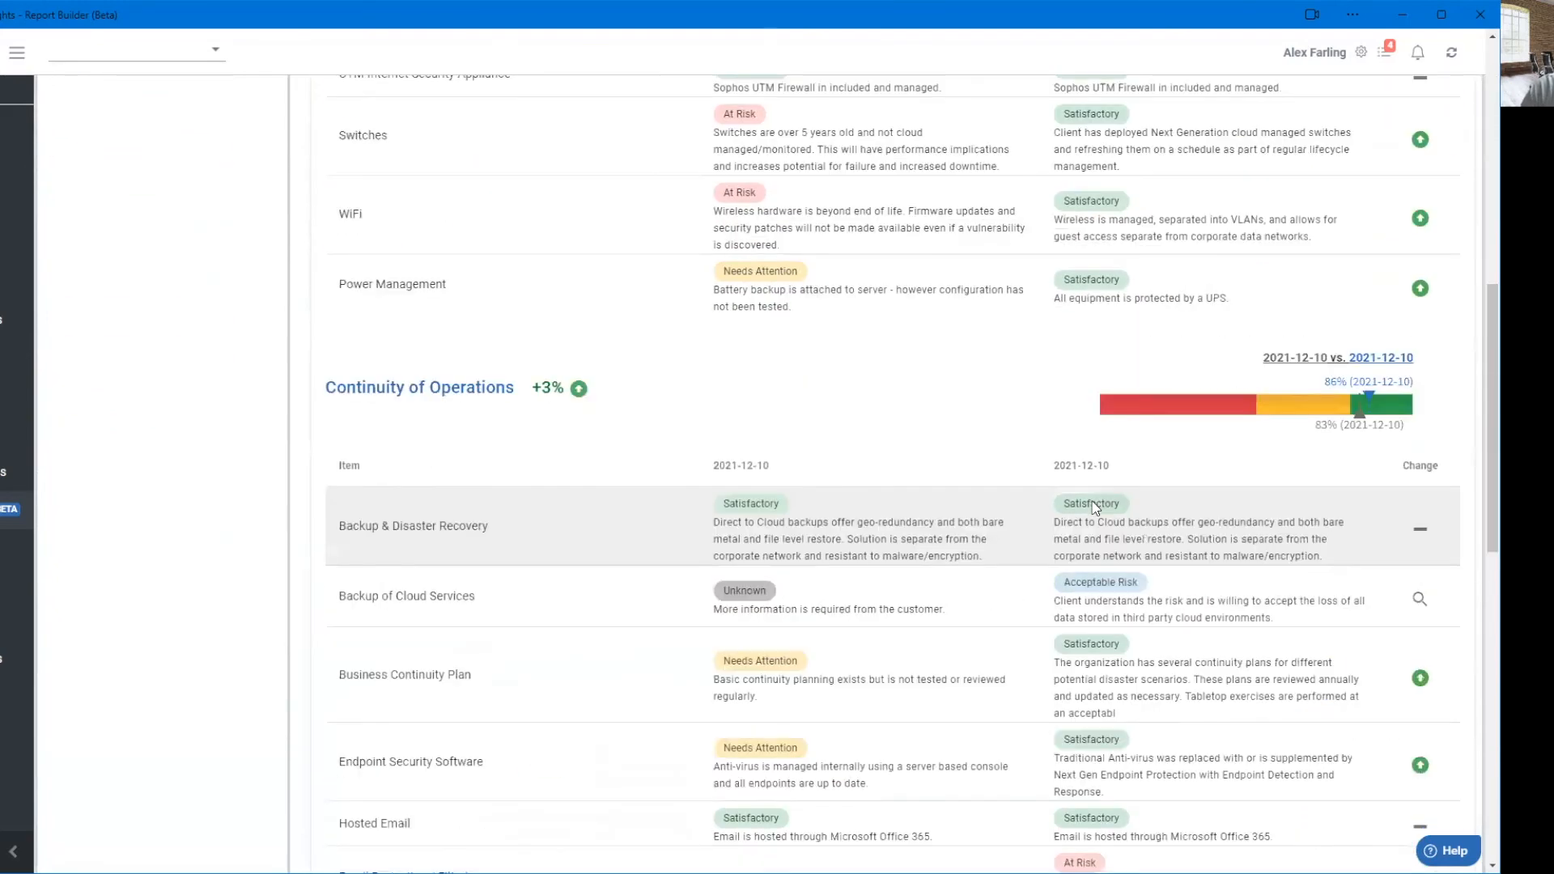
scroll(1096, 474, "up", 10)
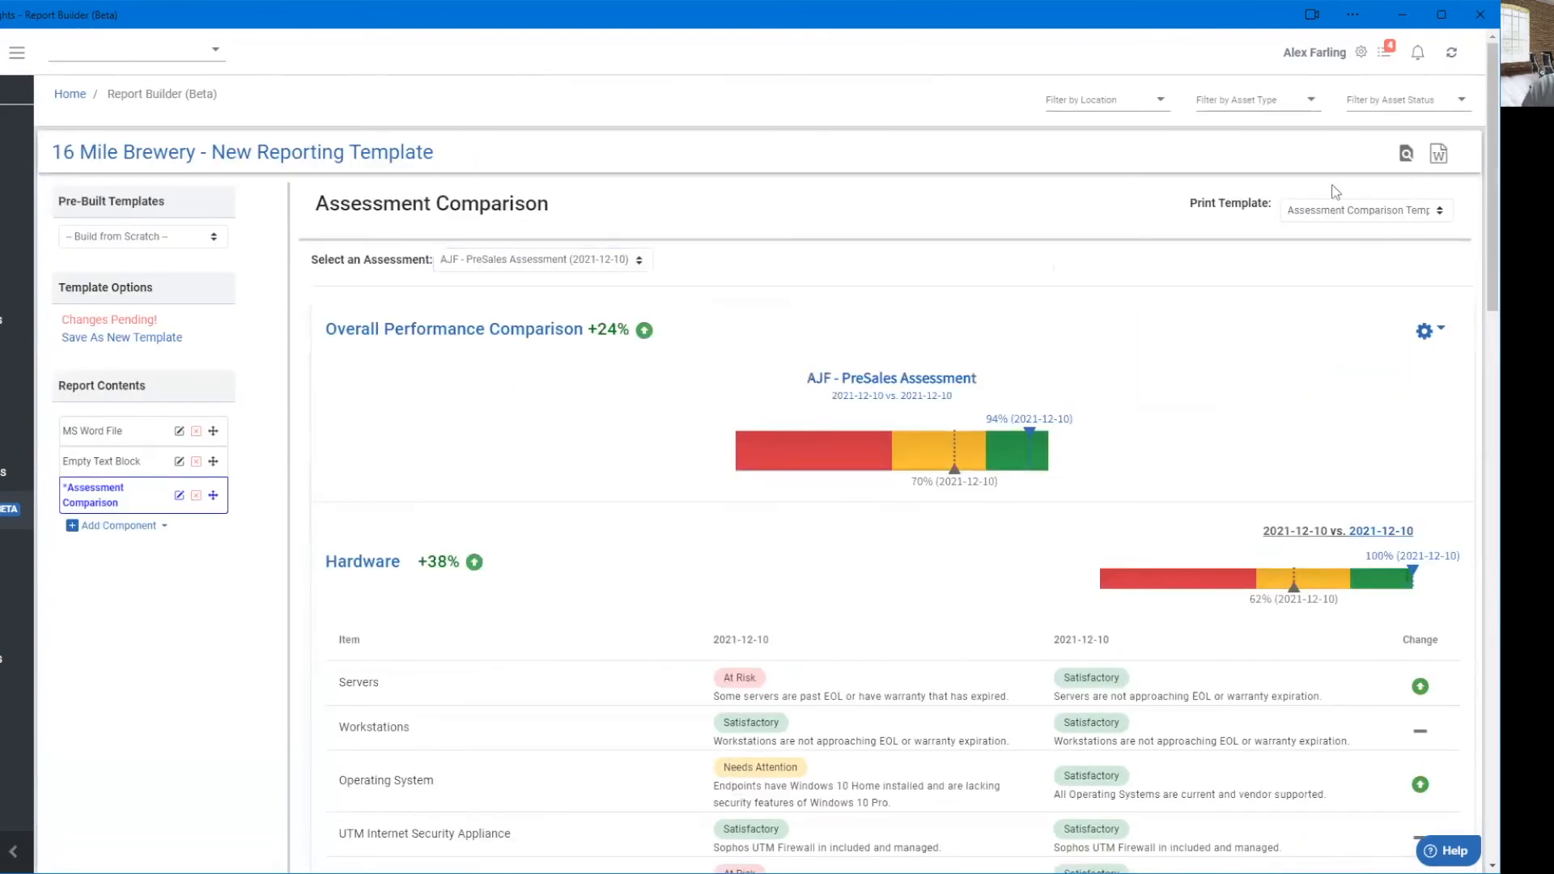
Save the report as a new template named "dummy template - 16 mile".
left_click(120, 347)
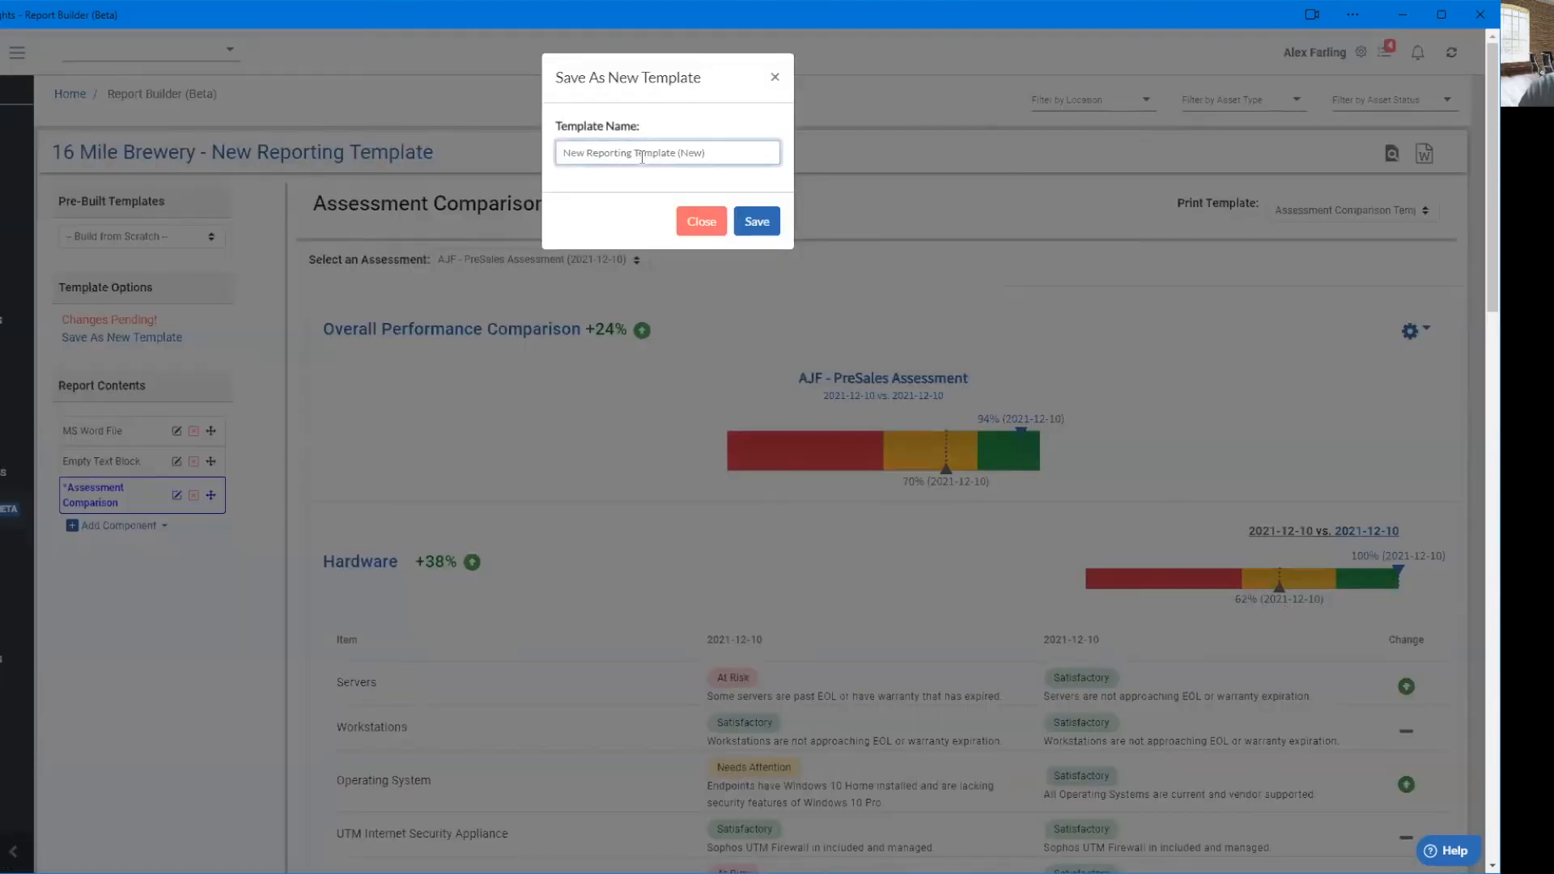
triple_click(642, 153)
type("dummy ")
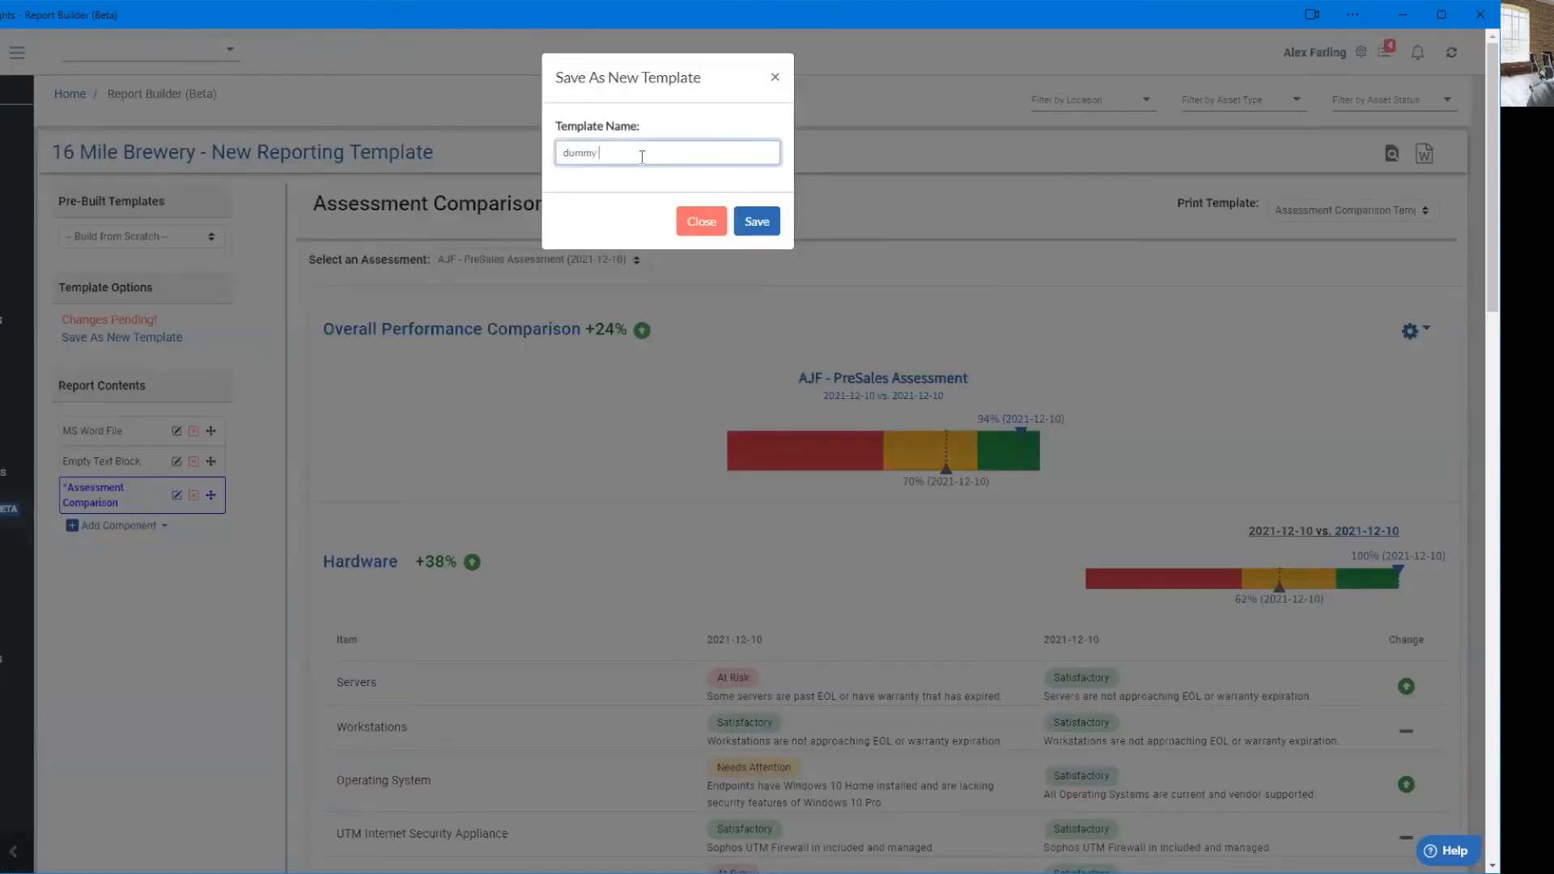
type("template 16 mile")
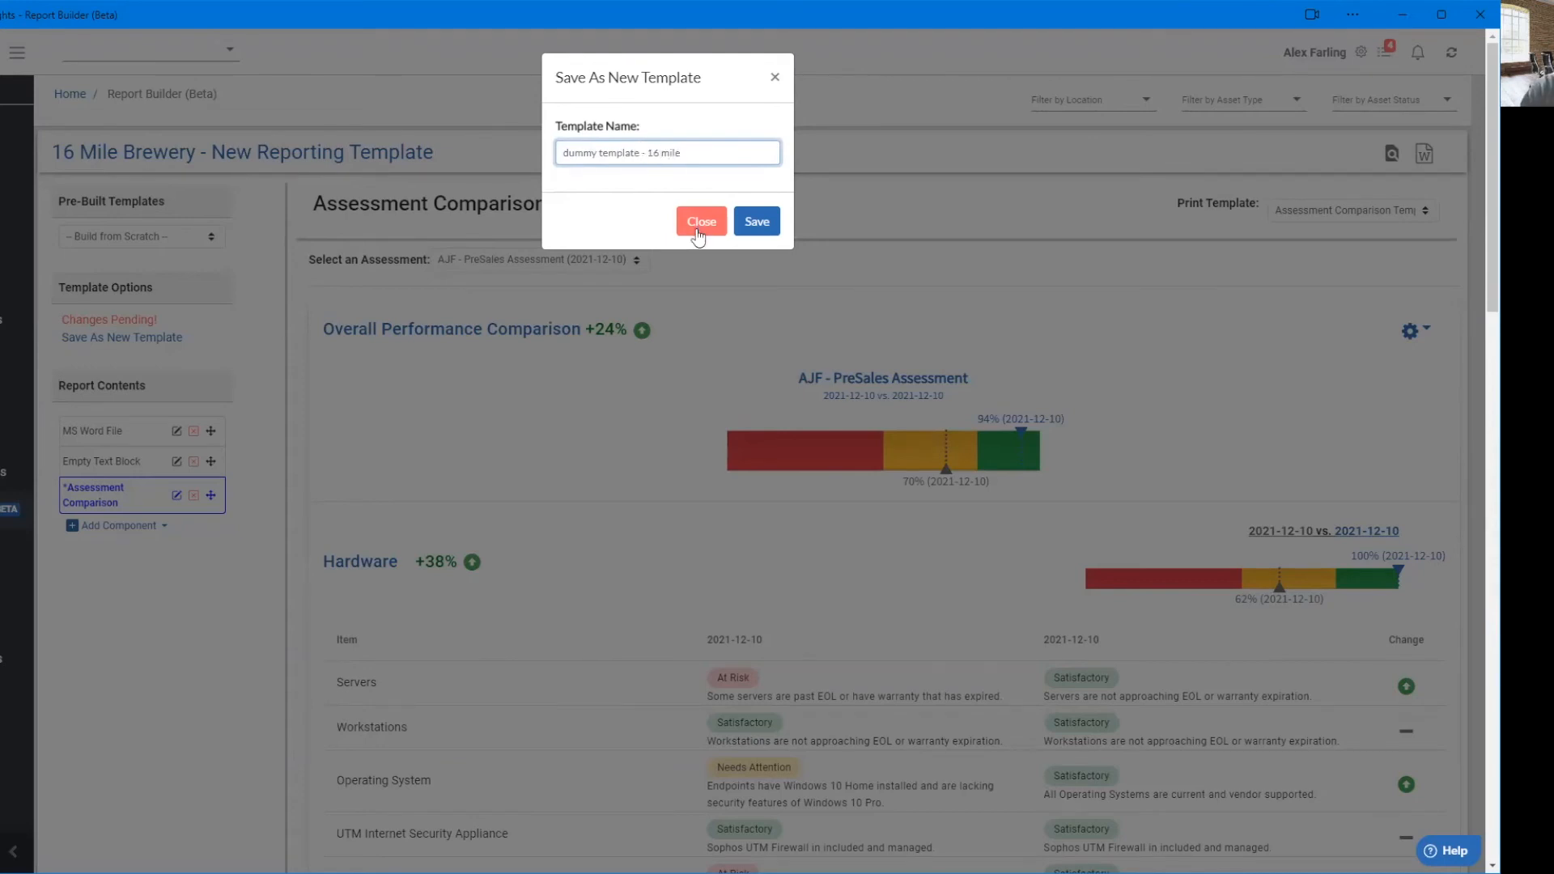
left_click(757, 221)
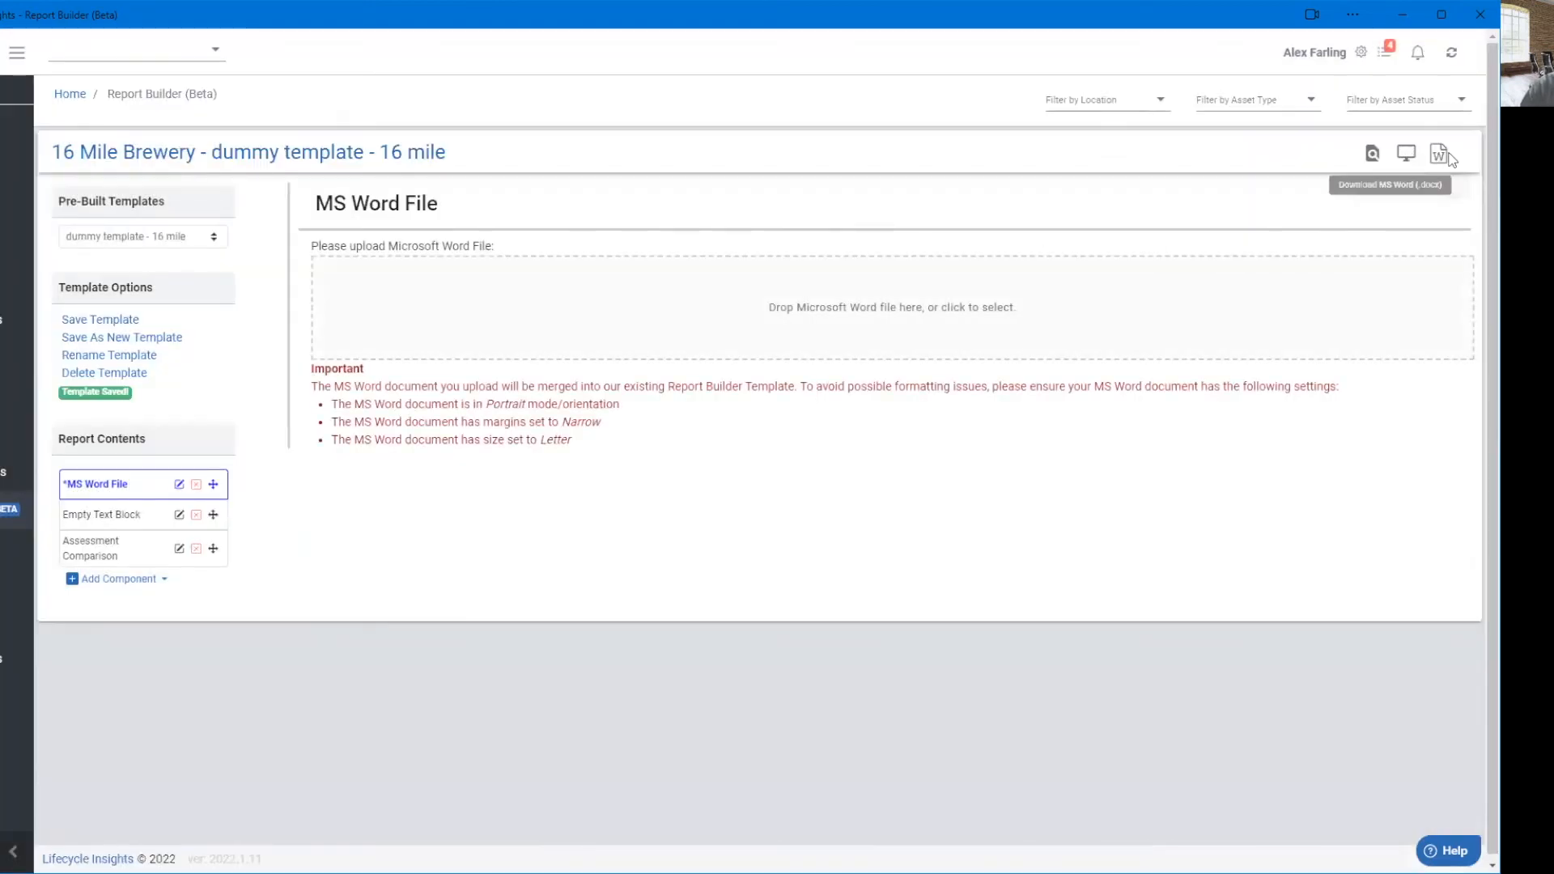
Open the report in present mode and review the assessment comparison's overall performance, Hardware and Continuity of Operations sections.
left_click(1408, 165)
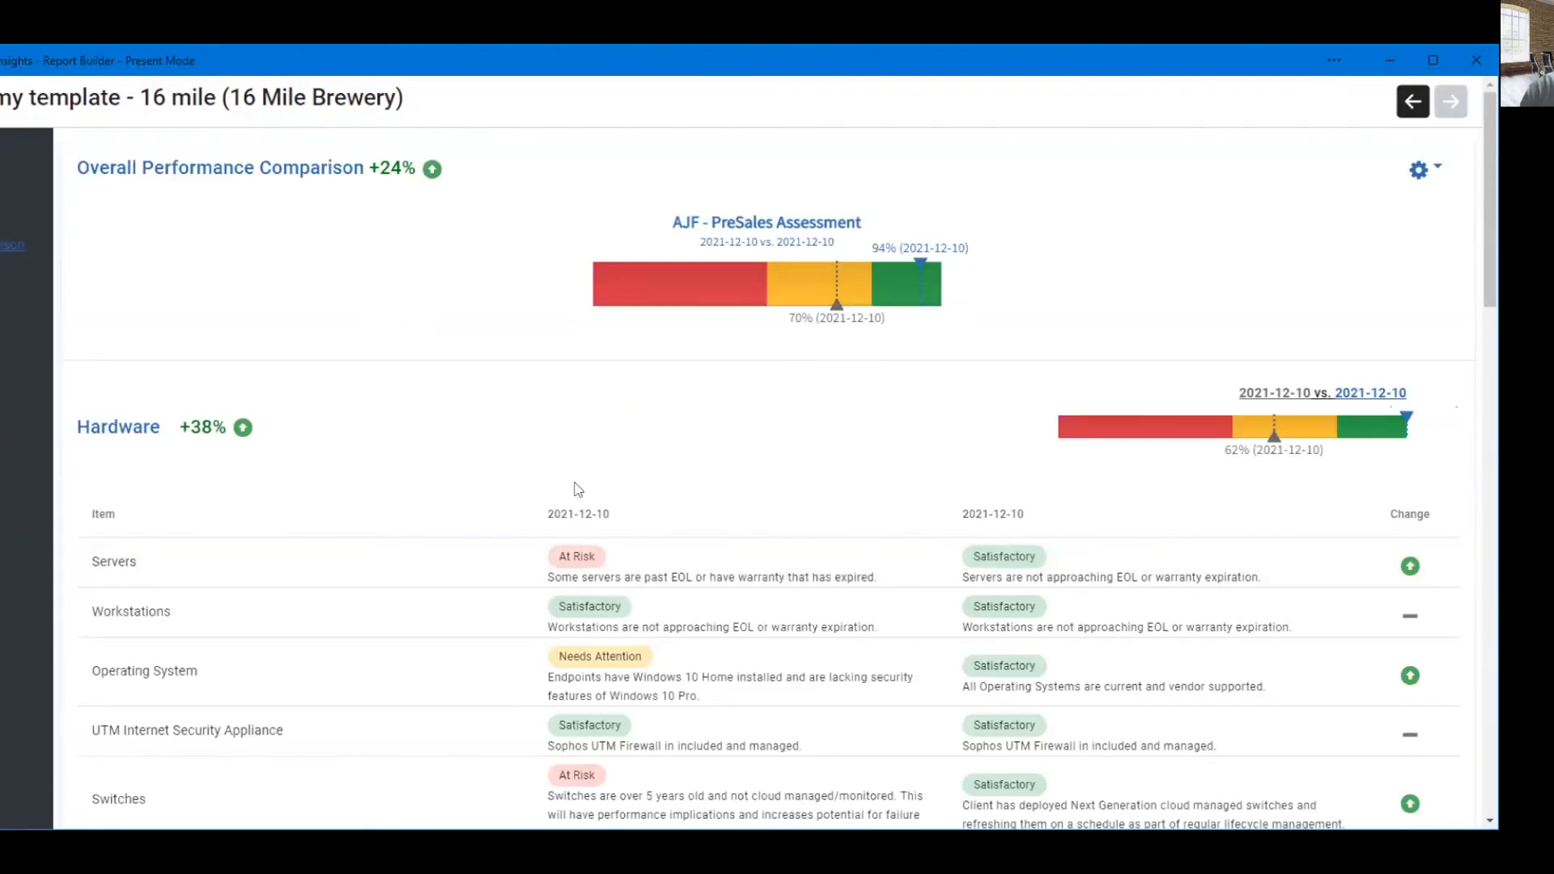
scroll(578, 489, "down", 15)
scroll(578, 489, "down", 4)
scroll(575, 482, "up", 10)
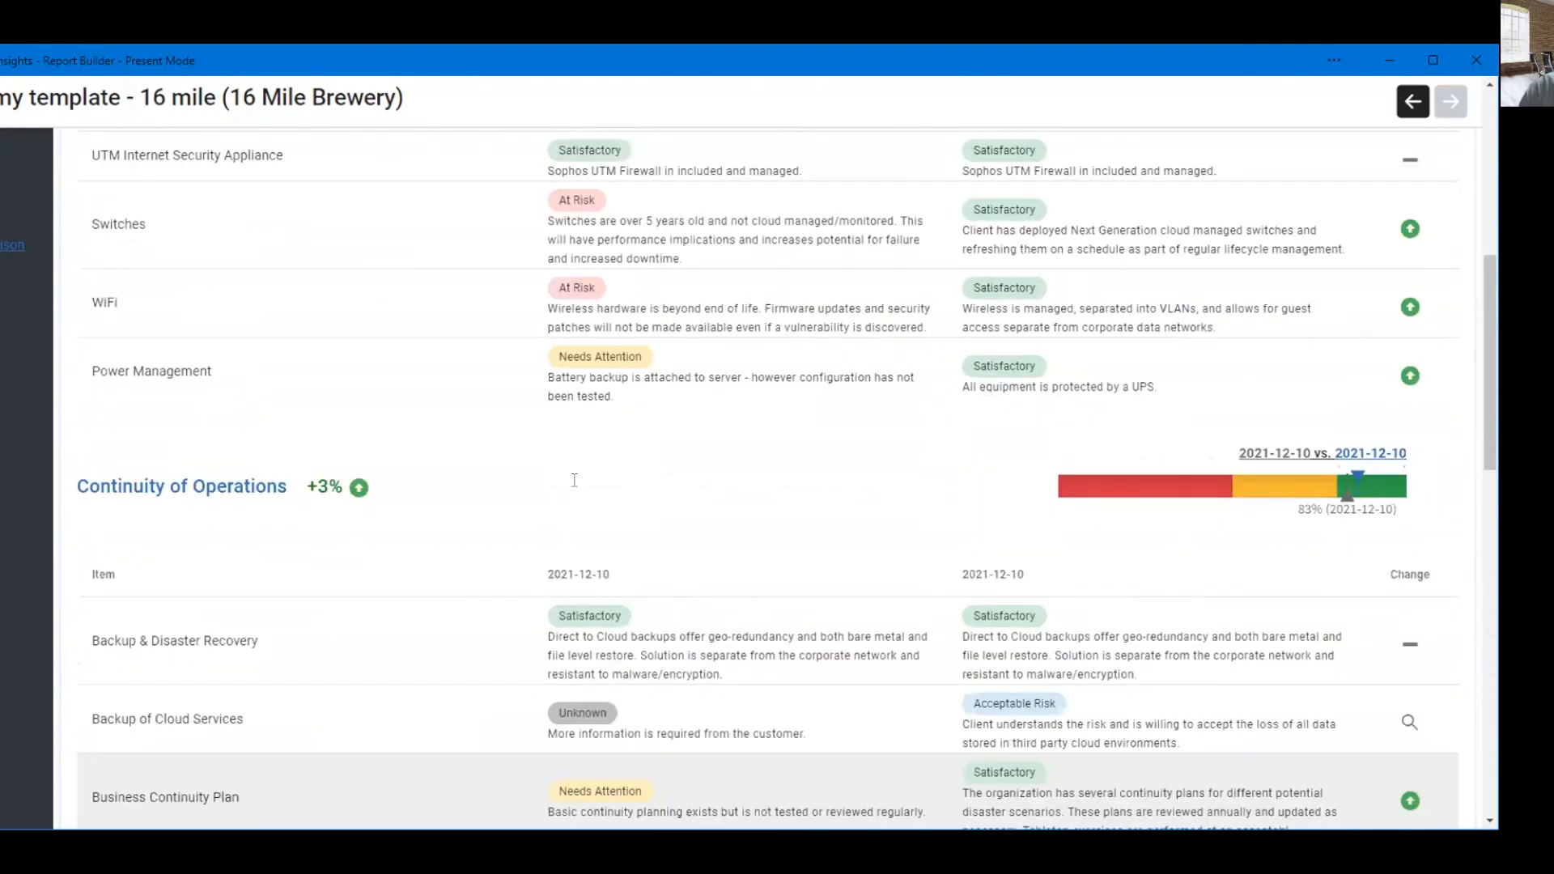
scroll(578, 490, "up", 1)
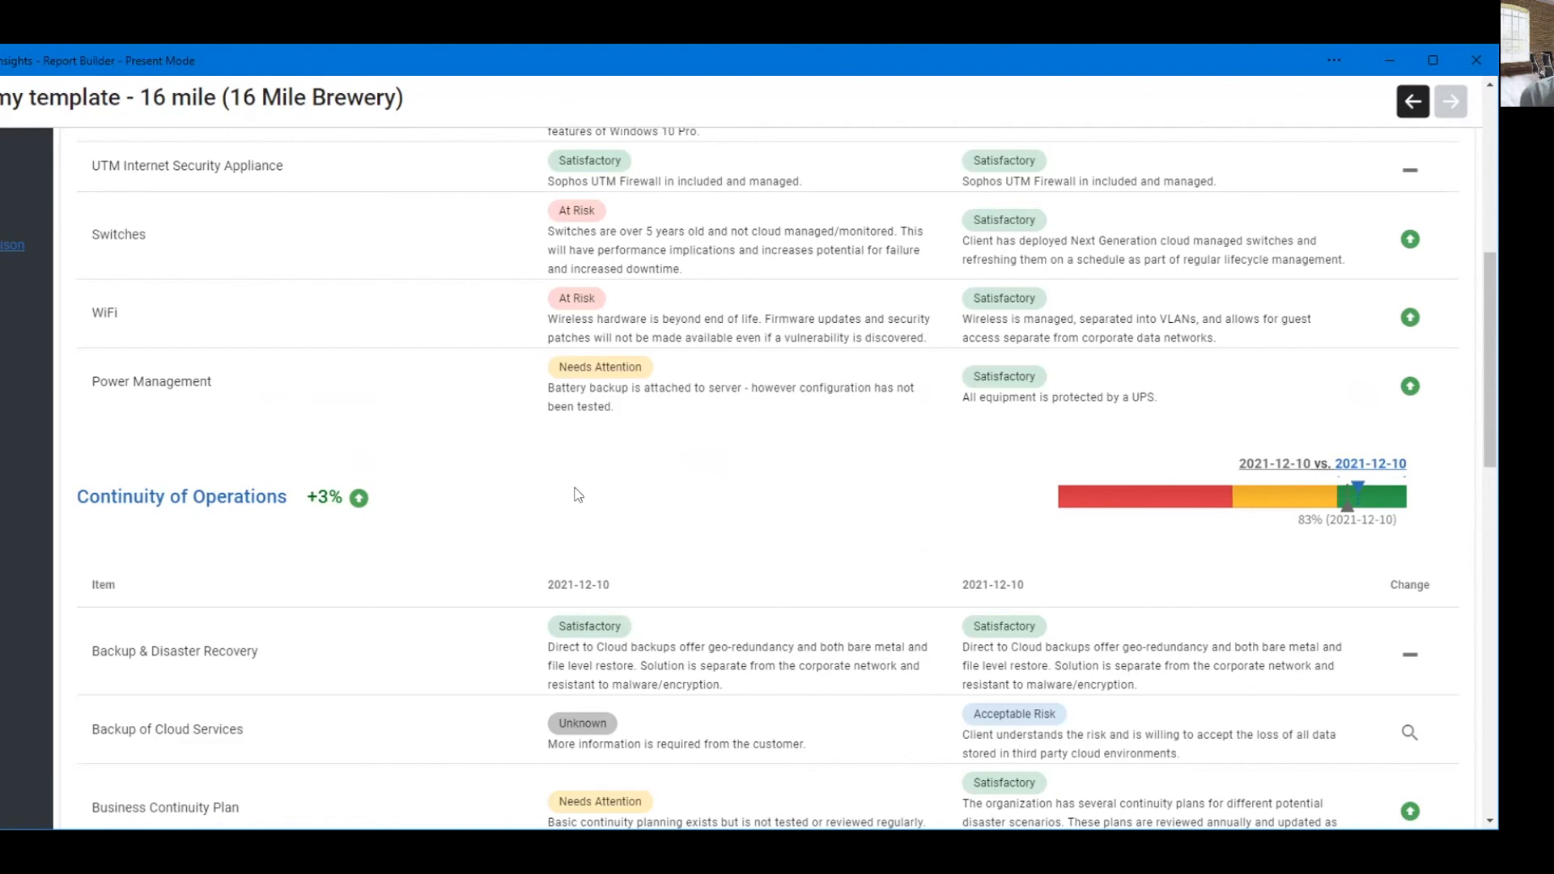
scroll(578, 495, "up", 7)
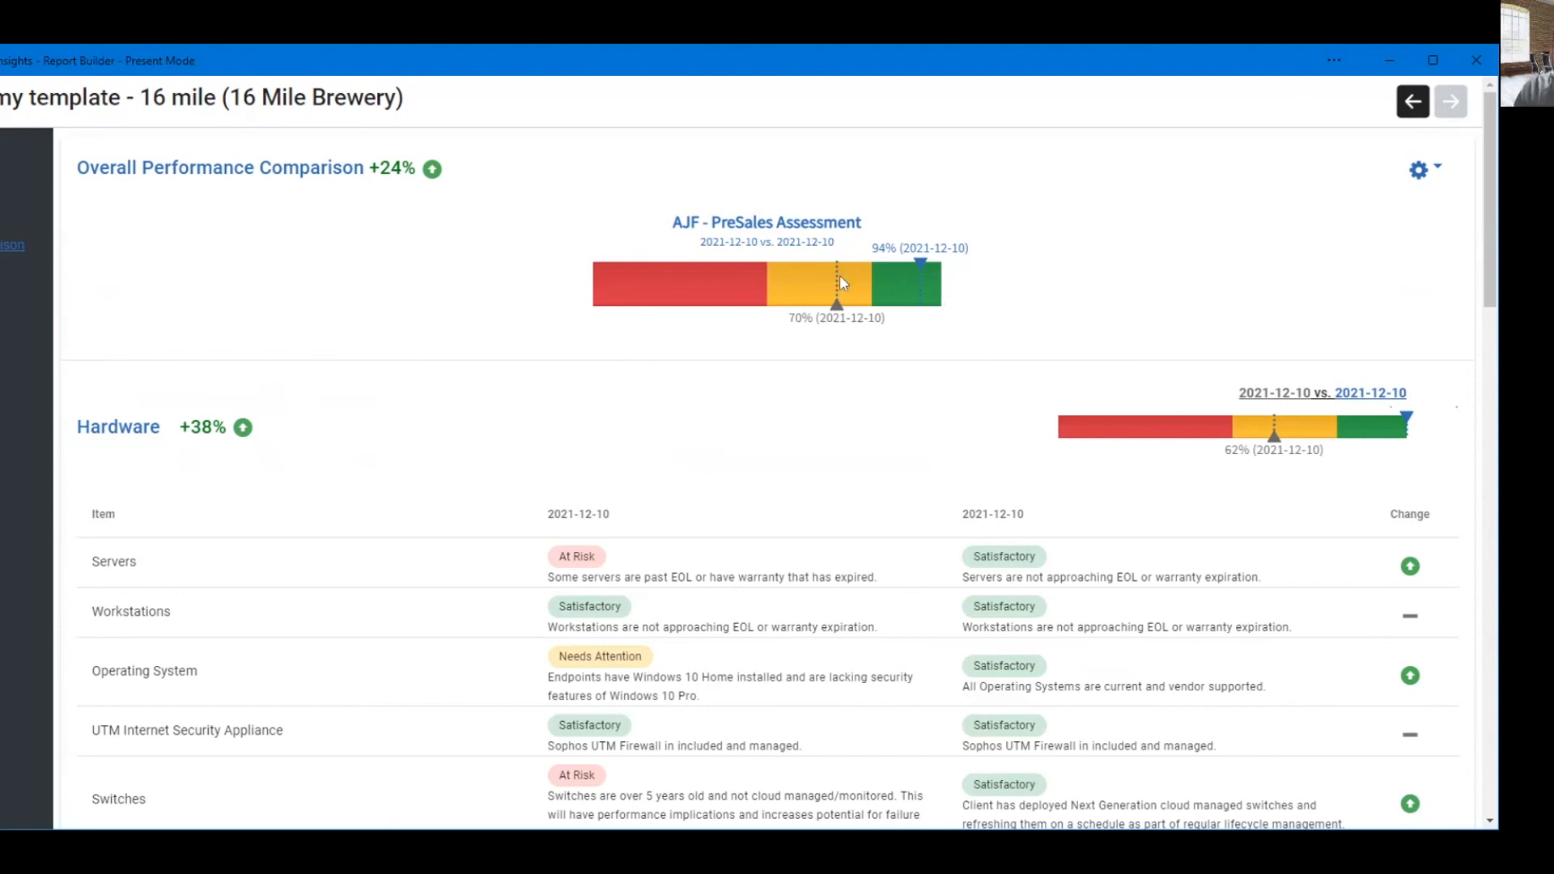
scroll(898, 361, "down", 2)
scroll(898, 361, "up", 2)
scroll(990, 374, "down", 4)
scroll(983, 363, "up", 2)
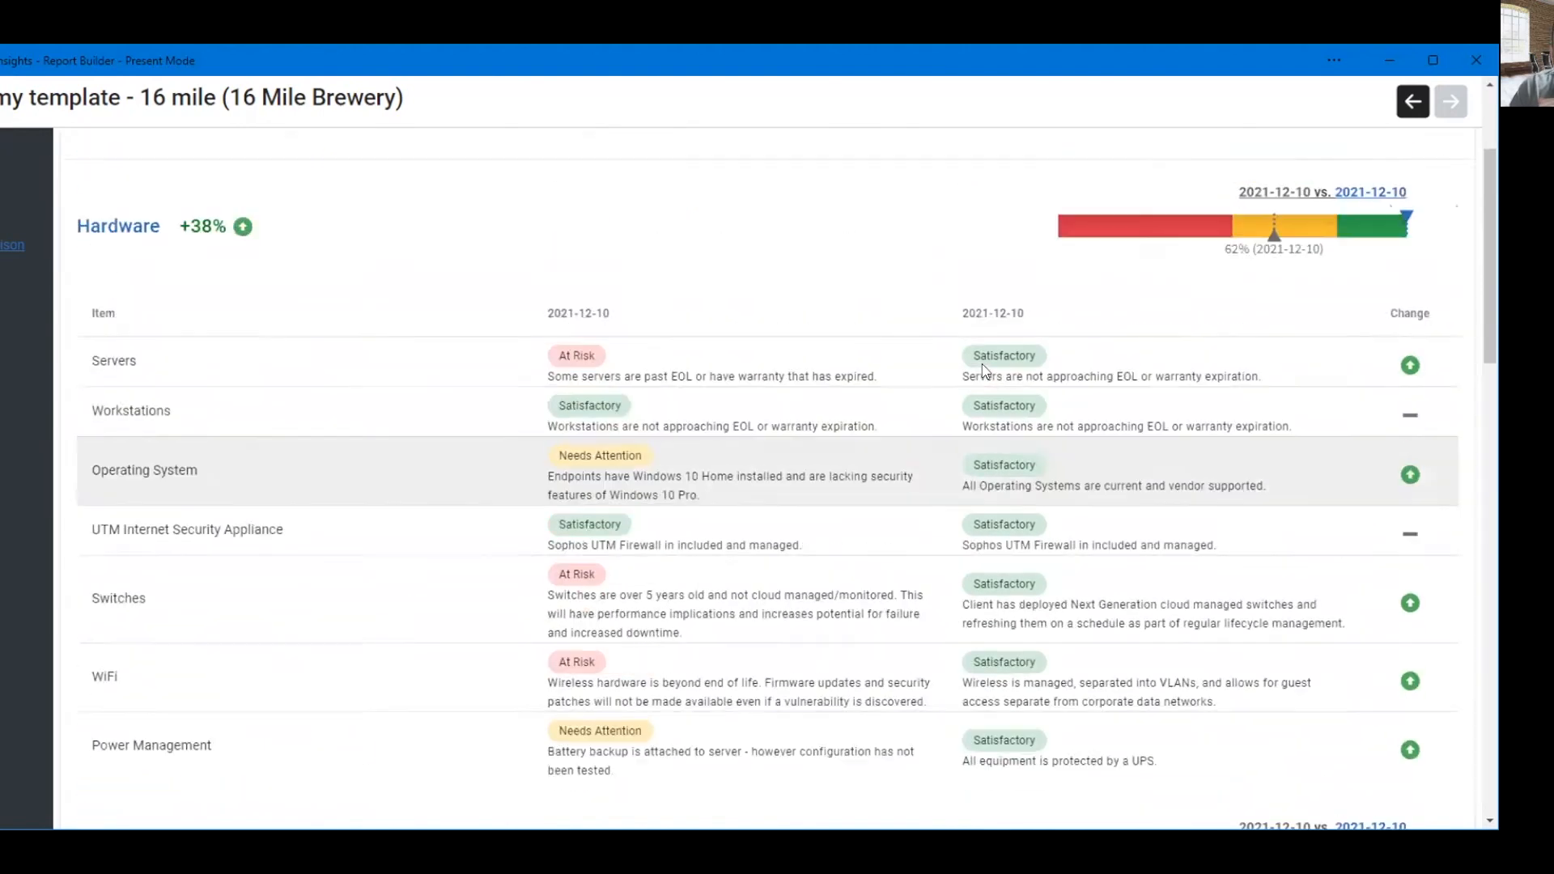
scroll(982, 362, "up", 2)
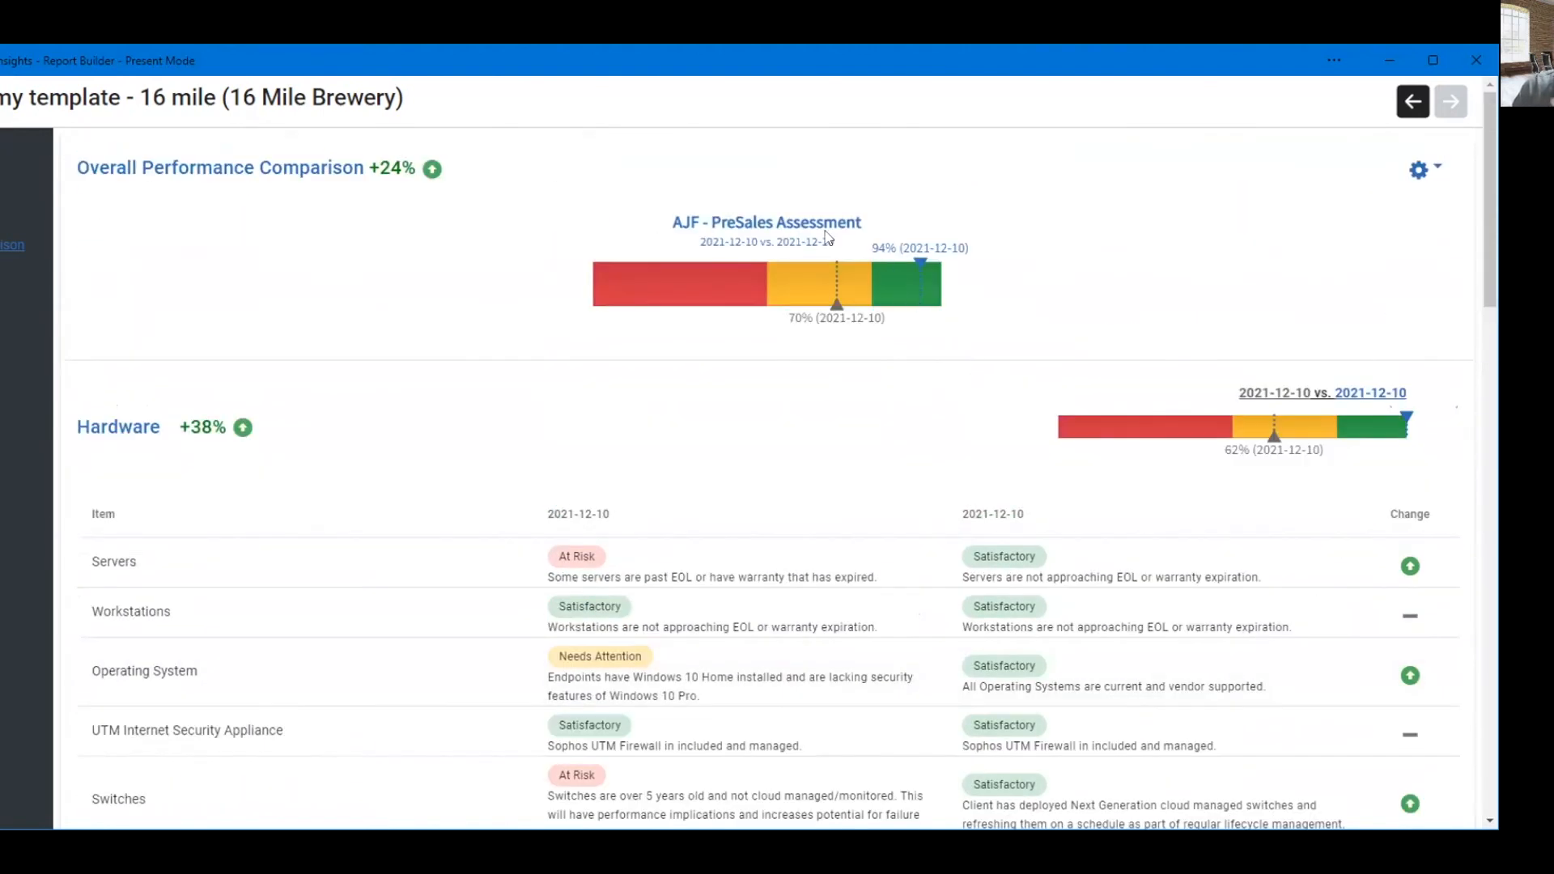